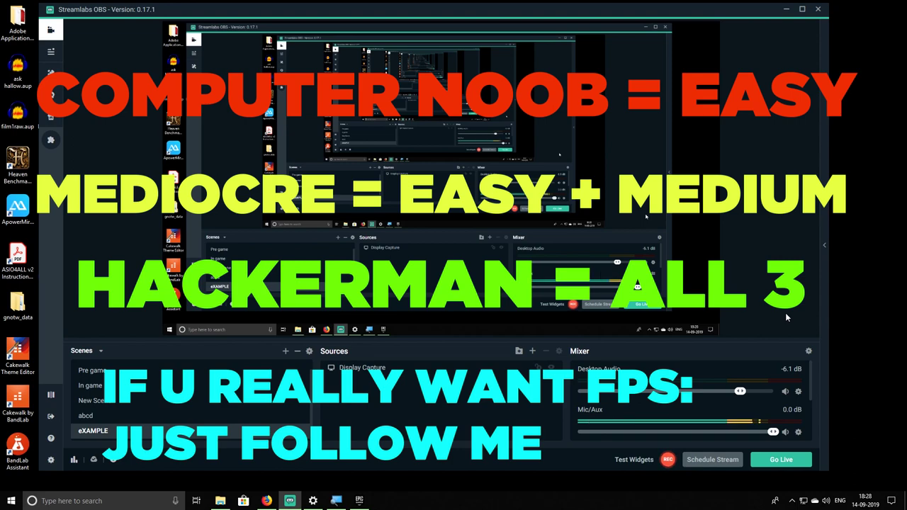
- Open the Epic Games Launcher and launch Fortnite from it
{"action": "left_click", "coordinate": [359, 501]}
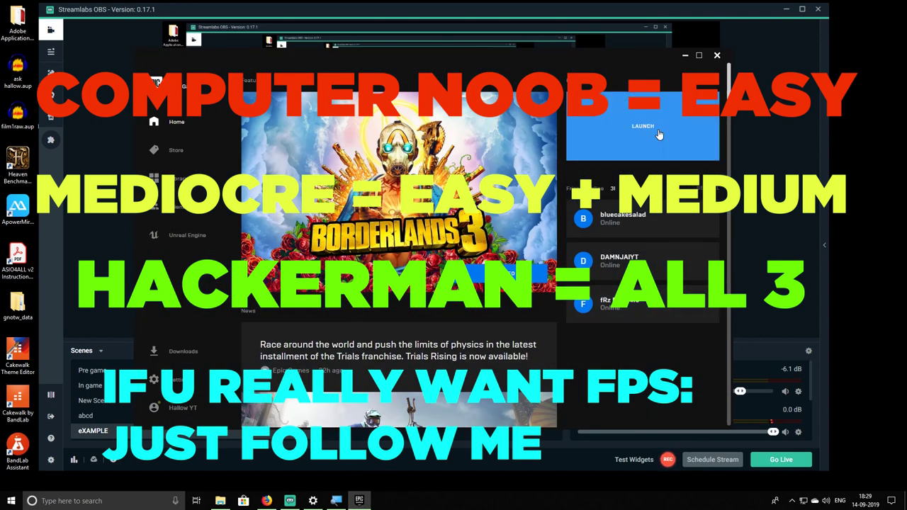
{"action": "left_click", "coordinate": [770, 178]}
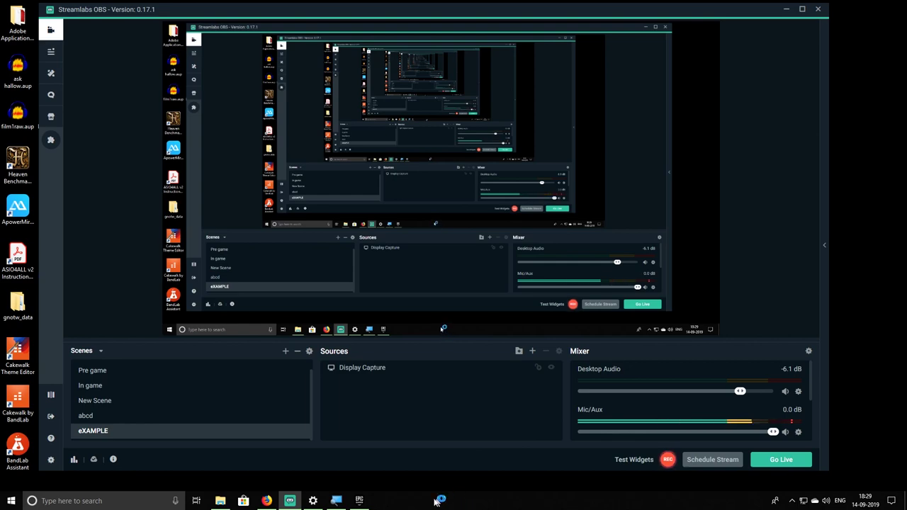
{"action": "left_click", "coordinate": [360, 501]}
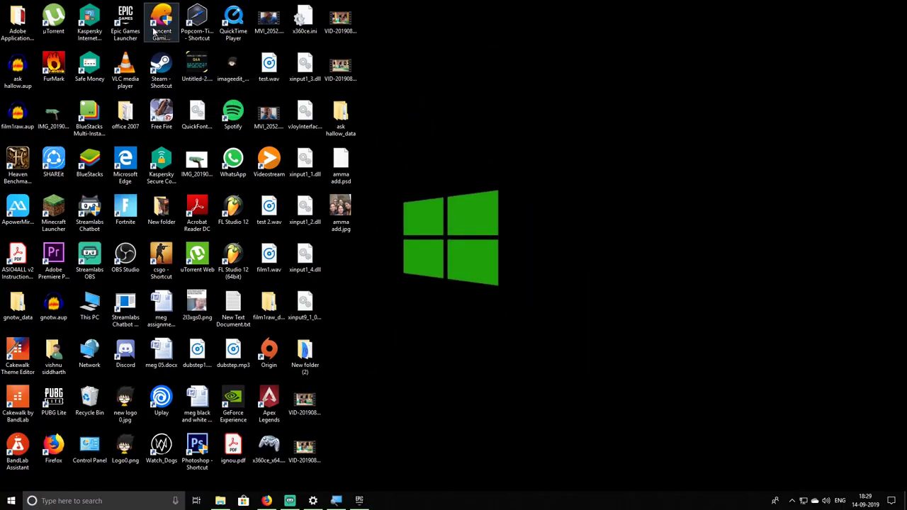
{"action": "left_click", "coordinate": [358, 497]}
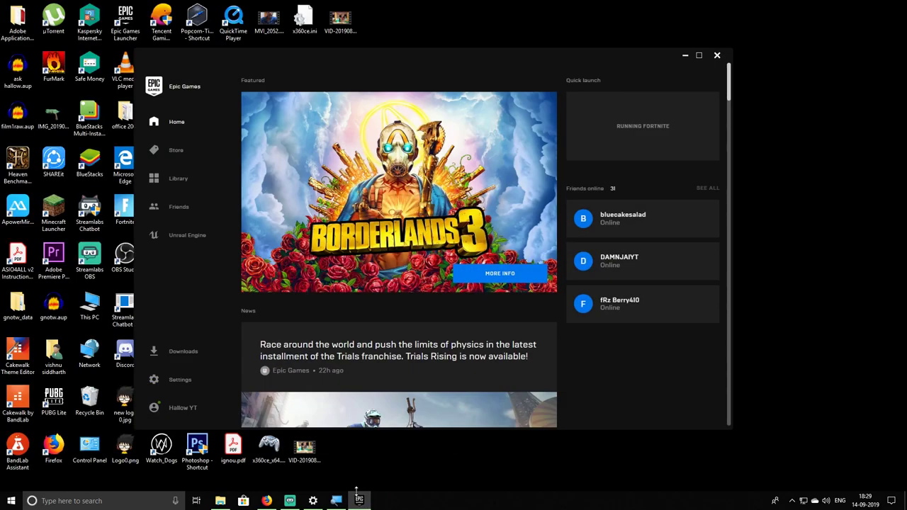
- Switch to Streamlabs OBS and lower the Mic/Aux volume to -0.4 dB
{"action": "left_click", "coordinate": [290, 501]}
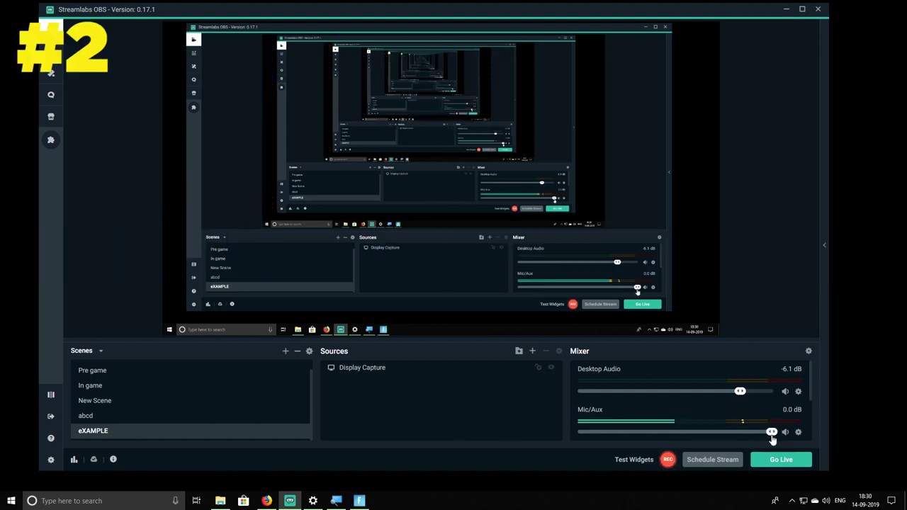
{"action": "left_click_drag", "start_coordinate": [774, 432], "coordinate": [772, 432]}
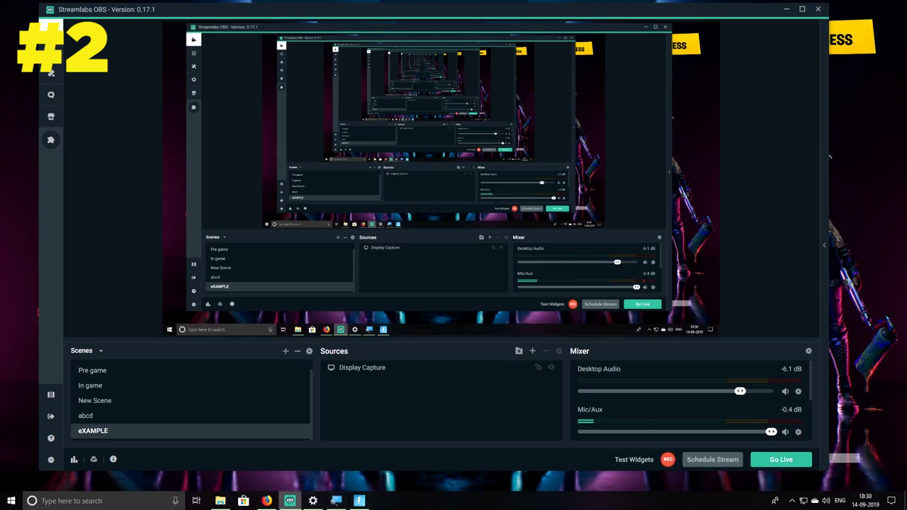
- Switch to Firefox and look through the Razer Cortex page's Game Booster and System Booster sections, leaving the browser minimized
{"action": "left_click", "coordinate": [267, 500]}
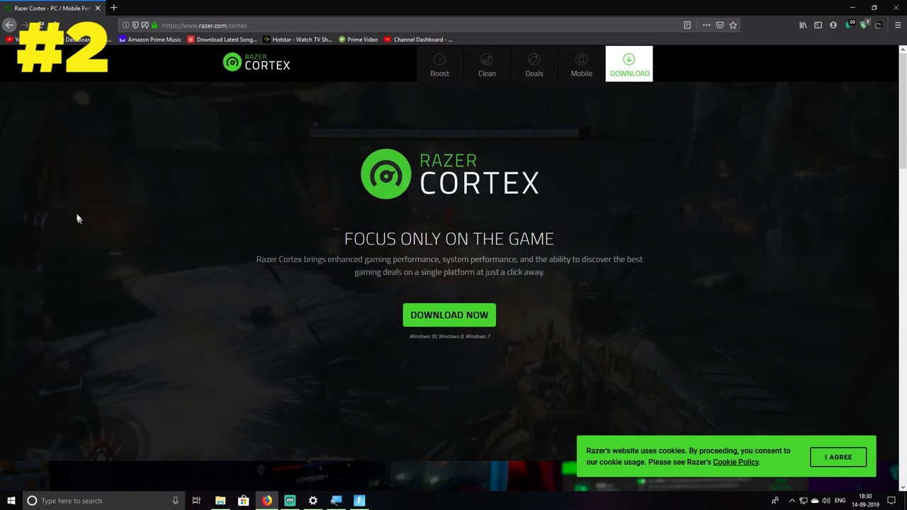
{"action": "right_click", "coordinate": [318, 151]}
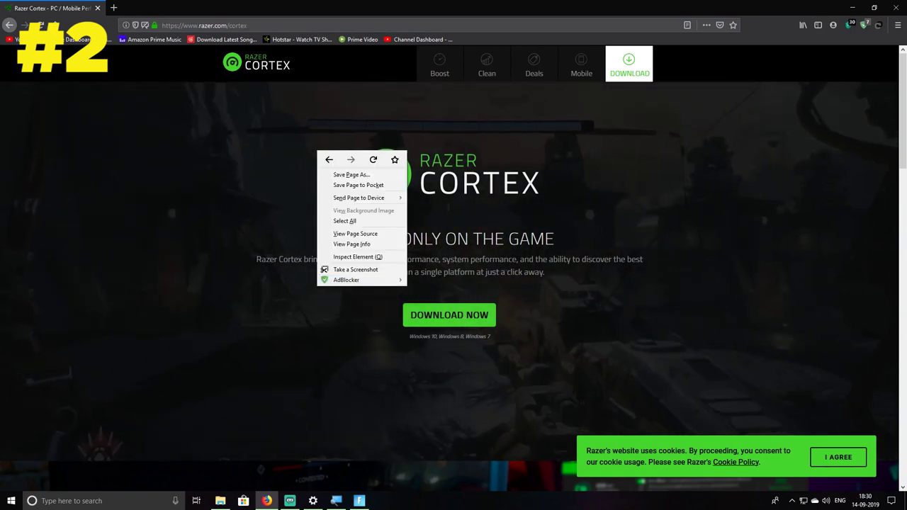
{"action": "left_click", "coordinate": [617, 189]}
{"action": "scroll", "coordinate": [599, 234], "scroll_direction": "down", "scroll_amount": 2}
{"action": "scroll", "coordinate": [594, 270], "scroll_direction": "down", "scroll_amount": 7}
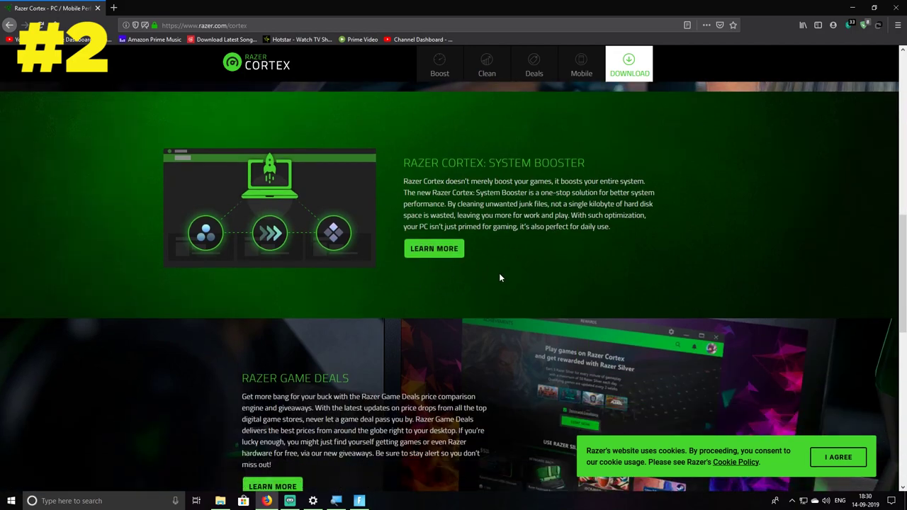
{"action": "scroll", "coordinate": [500, 278], "scroll_direction": "up", "scroll_amount": 5}
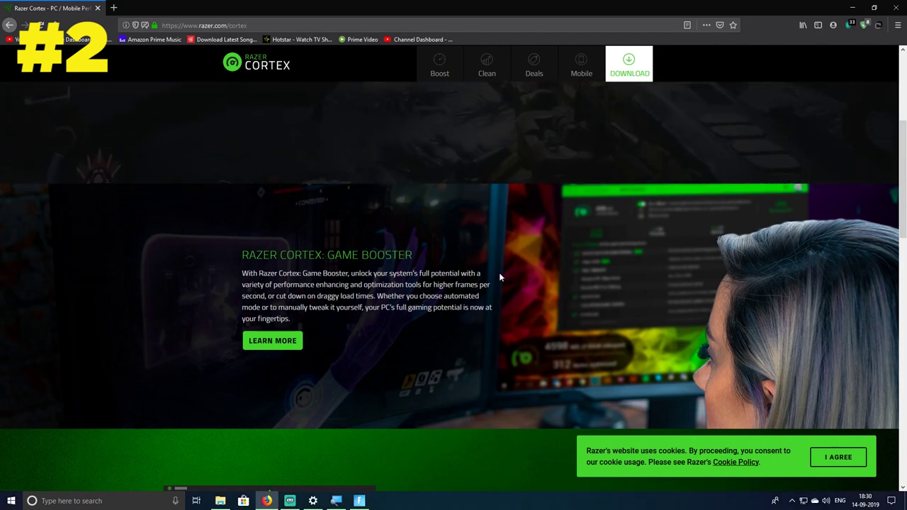
{"action": "left_click", "coordinate": [852, 9]}
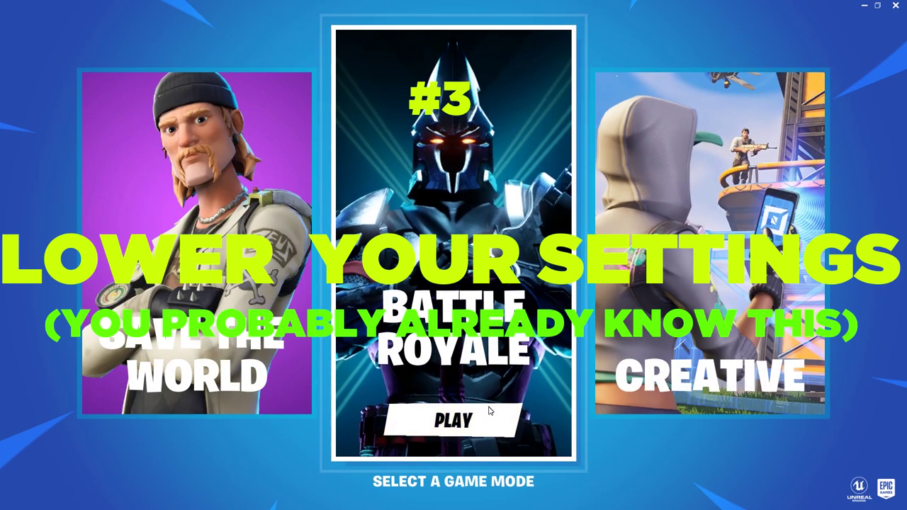
- Enter Fortnite's Battle Royale lobby past the news screen and open the game's video settings
{"action": "left_click", "coordinate": [482, 415]}
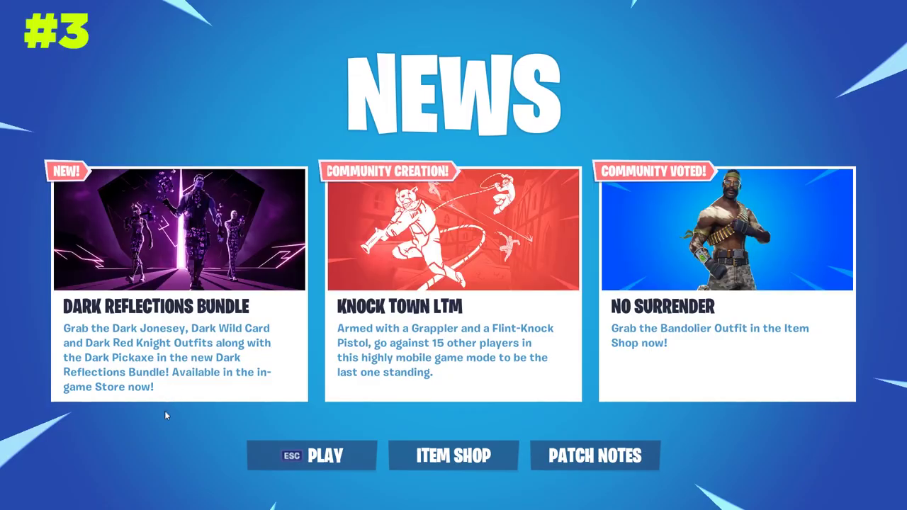
{"action": "left_click", "coordinate": [312, 456]}
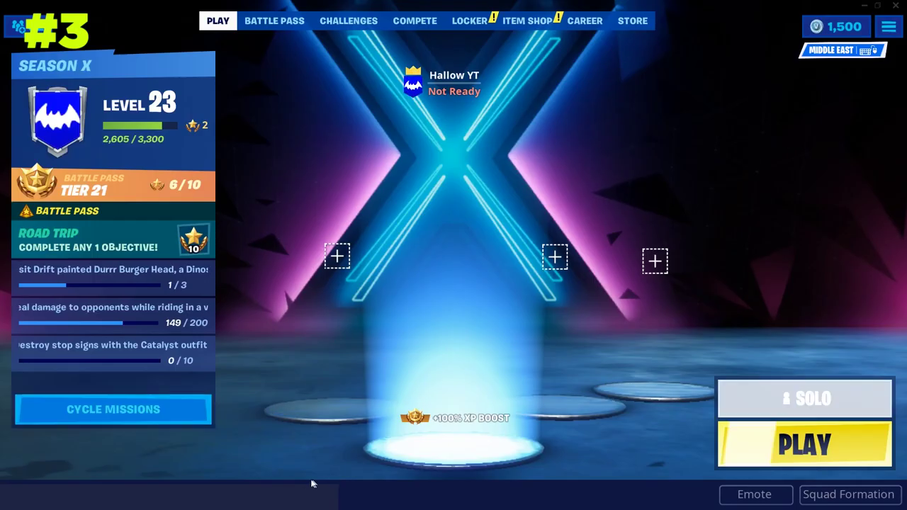
{"action": "left_click", "coordinate": [889, 26]}
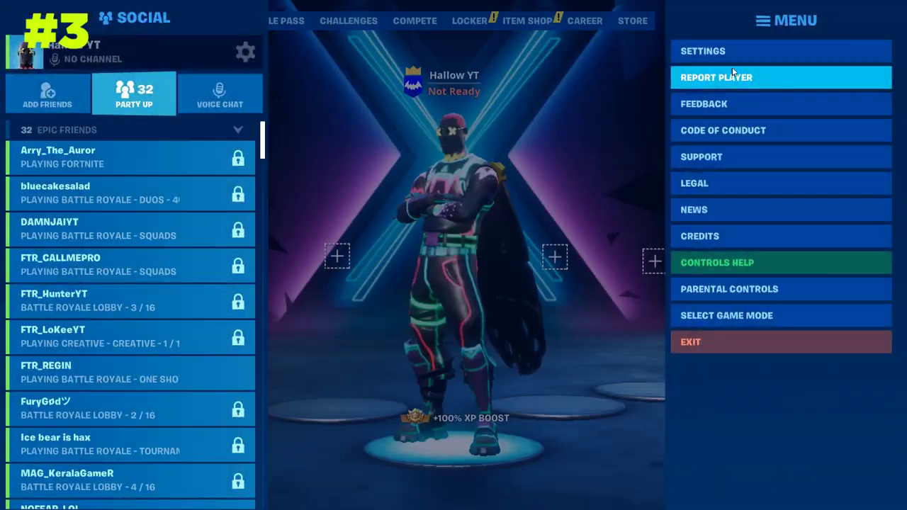
{"action": "left_click", "coordinate": [709, 50]}
- Set the 3D resolution to 100% and the window mode to Fullscreen
{"action": "left_click", "coordinate": [543, 161]}
{"action": "left_click_drag", "start_coordinate": [543, 161], "coordinate": [749, 162]}
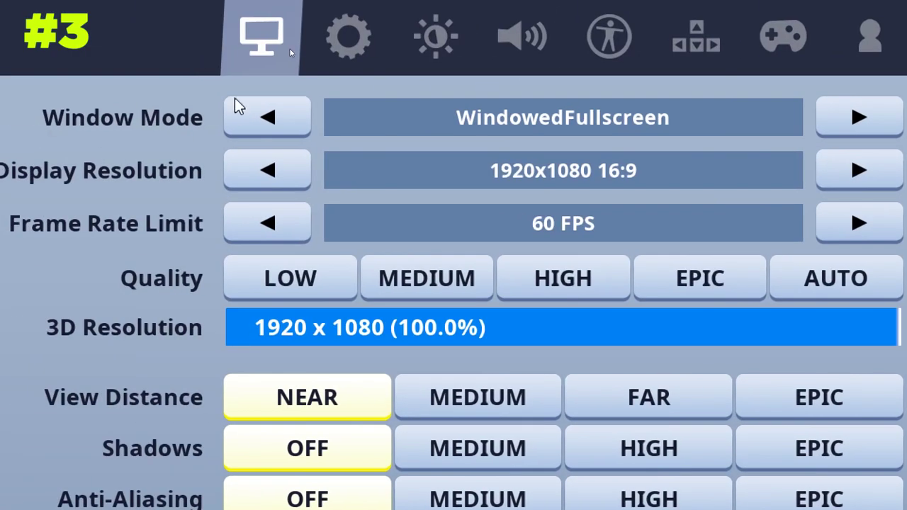
{"action": "left_click", "coordinate": [277, 122]}
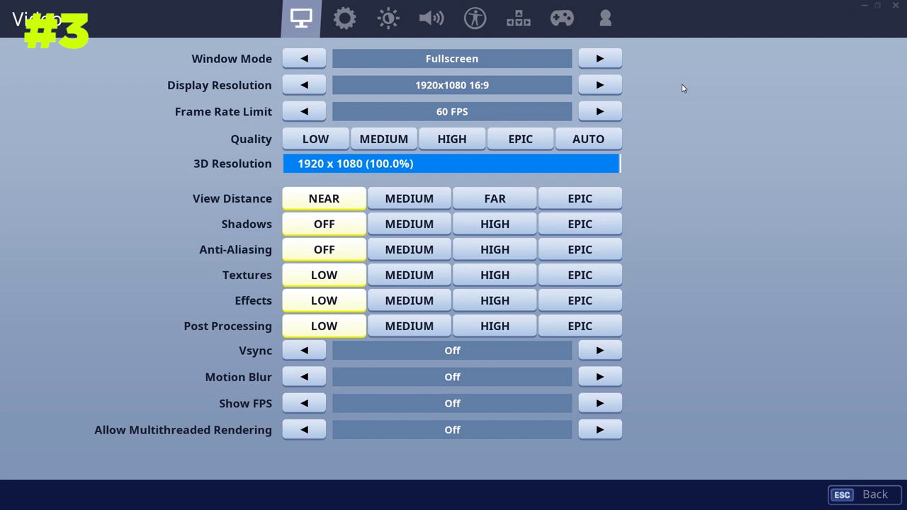
- Try the Windowed window mode in the video settings
{"action": "left_click", "coordinate": [306, 58]}
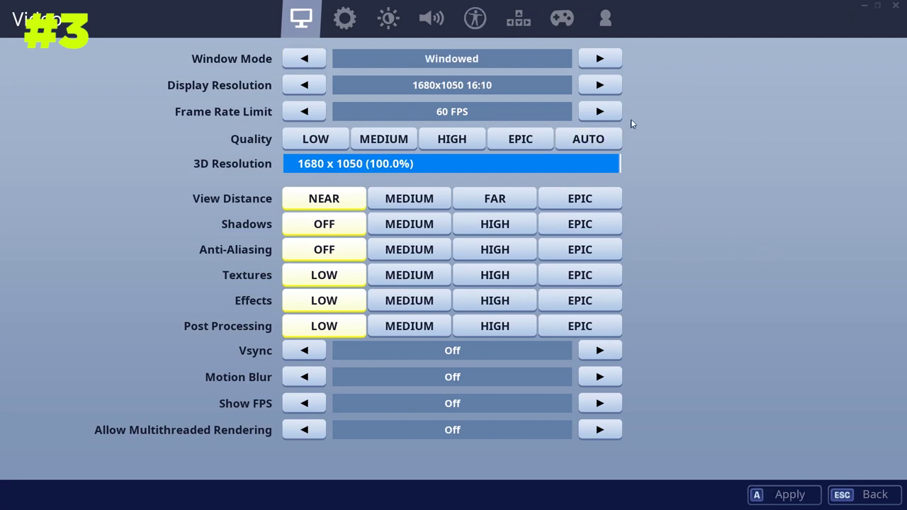
{"action": "left_click", "coordinate": [599, 58]}
{"action": "left_click", "coordinate": [600, 58]}
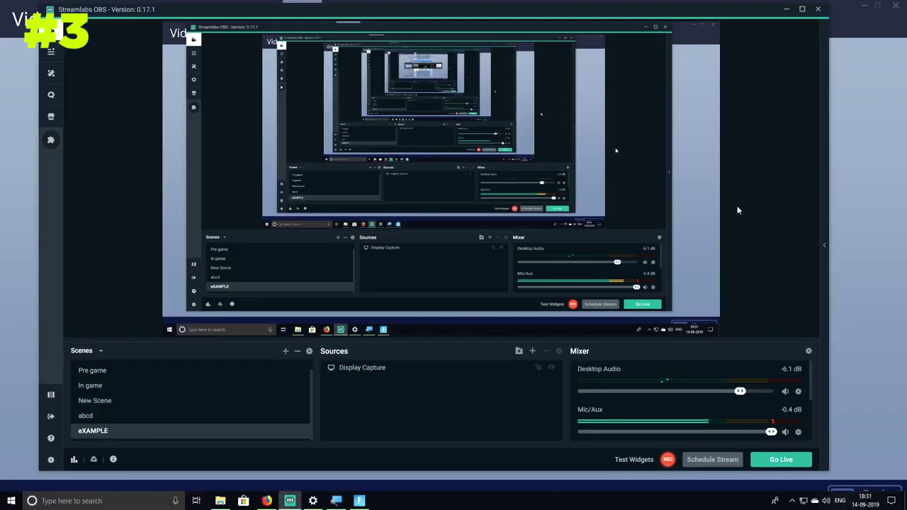
- Switch back to the Fortnite window and return the window mode to Fullscreen
{"action": "key", "text": "alt+Tab"}
{"action": "key", "text": "alt+Tab"}
{"action": "key", "text": "alt+Tab"}
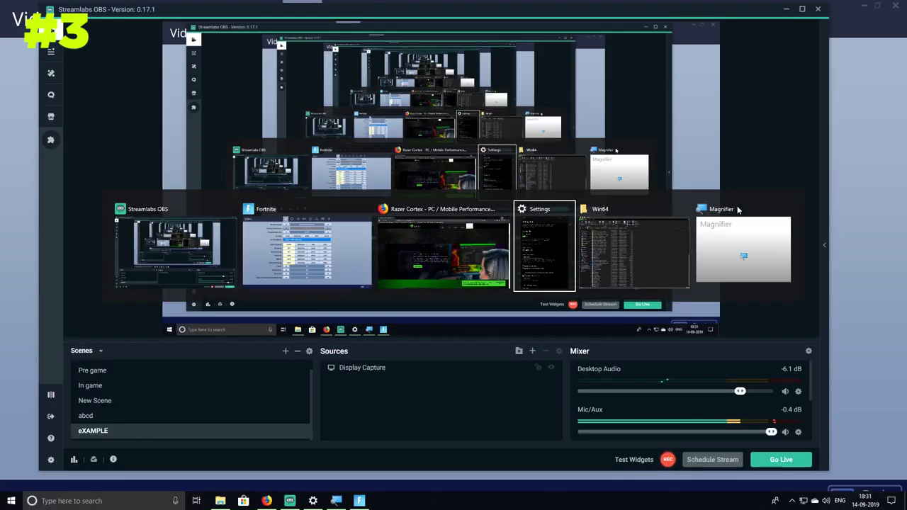
{"action": "key", "text": "alt+Tab"}
{"action": "key", "text": "alt+Tab"}
{"action": "key", "text": "alt+Tab"}
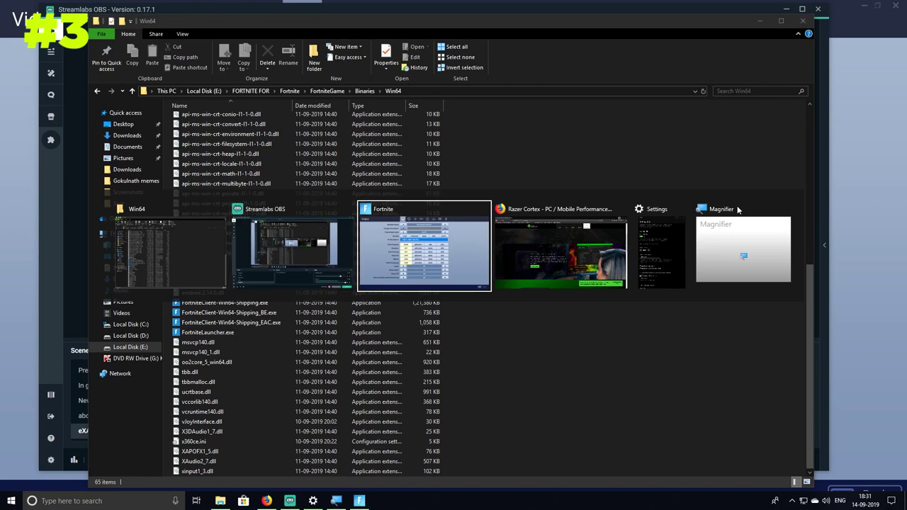
{"action": "left_click", "coordinate": [600, 58]}
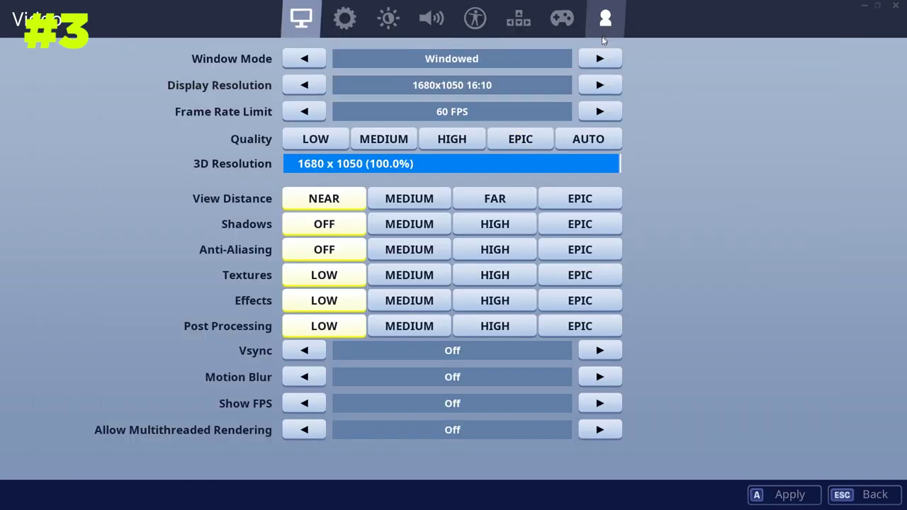
{"action": "left_click", "coordinate": [600, 58]}
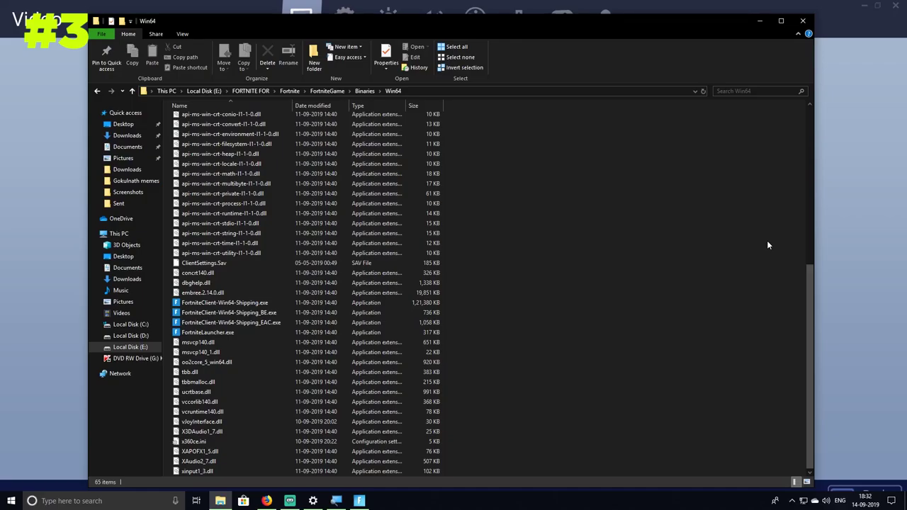
{"action": "key", "text": "alt+Tab"}
{"action": "key", "text": "alt+Tab"}
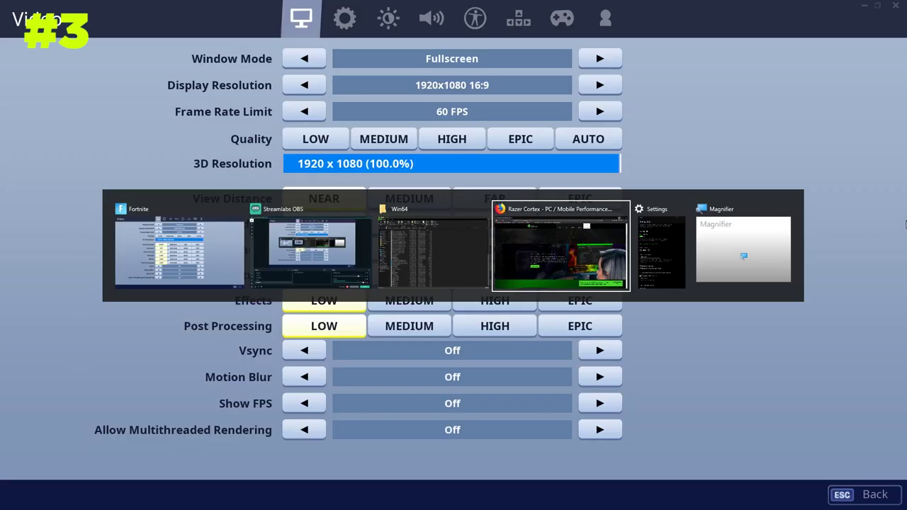
{"action": "key", "text": "alt+Tab"}
{"action": "key", "text": "alt+Tab"}
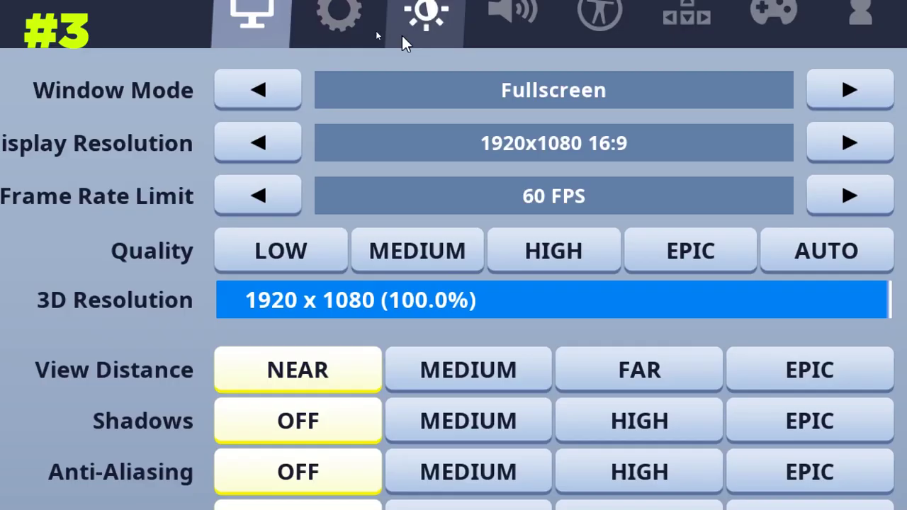
- Set the display resolution to 1280x720 16:9, lower the 3D resolution to 480 x 270 (37.5%), and apply the changes
{"action": "left_click", "coordinate": [269, 140]}
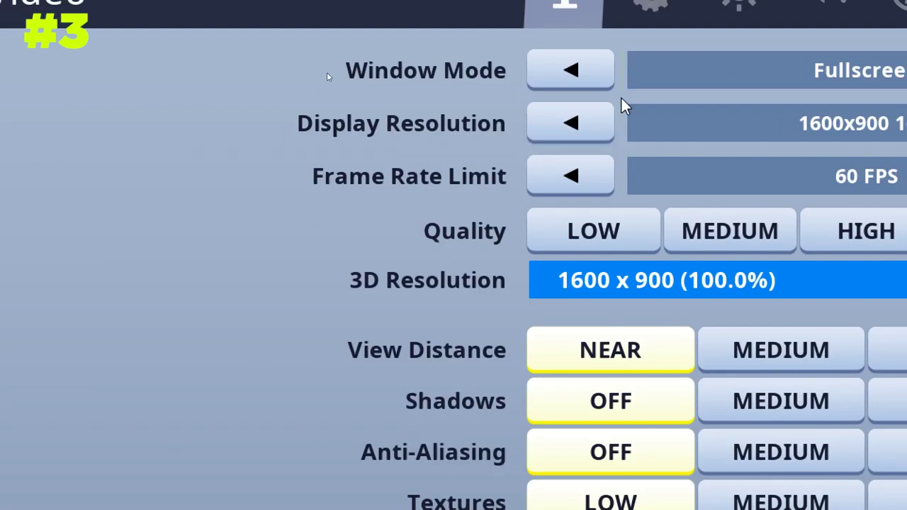
{"action": "left_click", "coordinate": [261, 143]}
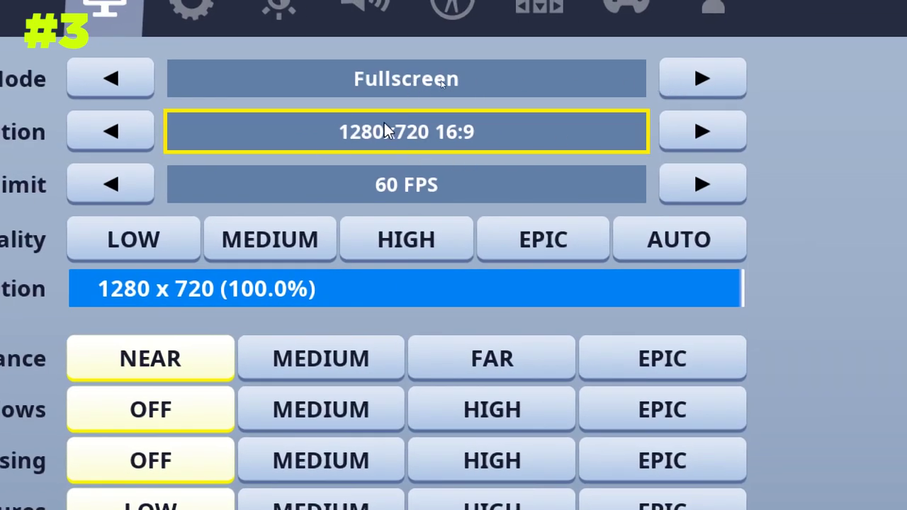
{"action": "mouse_move", "coordinate": [367, 156]}
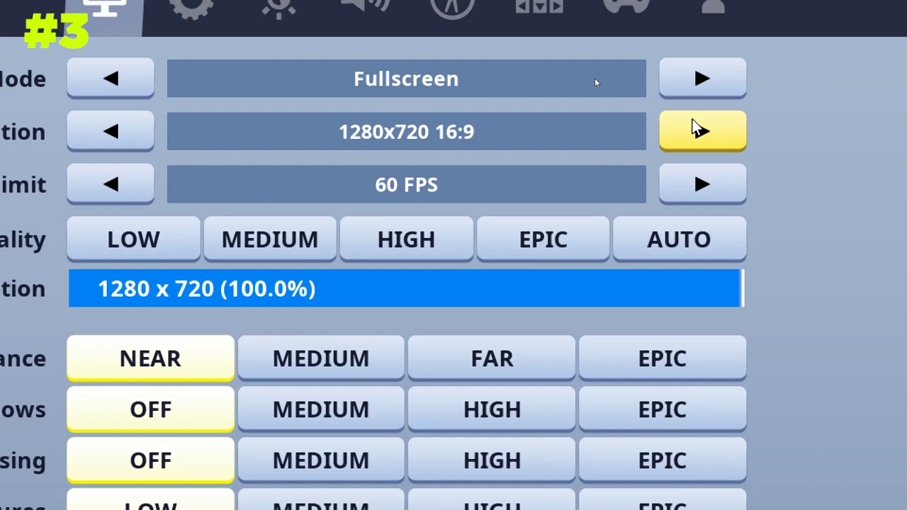
{"action": "left_click_drag", "start_coordinate": [330, 304], "coordinate": [0, 291]}
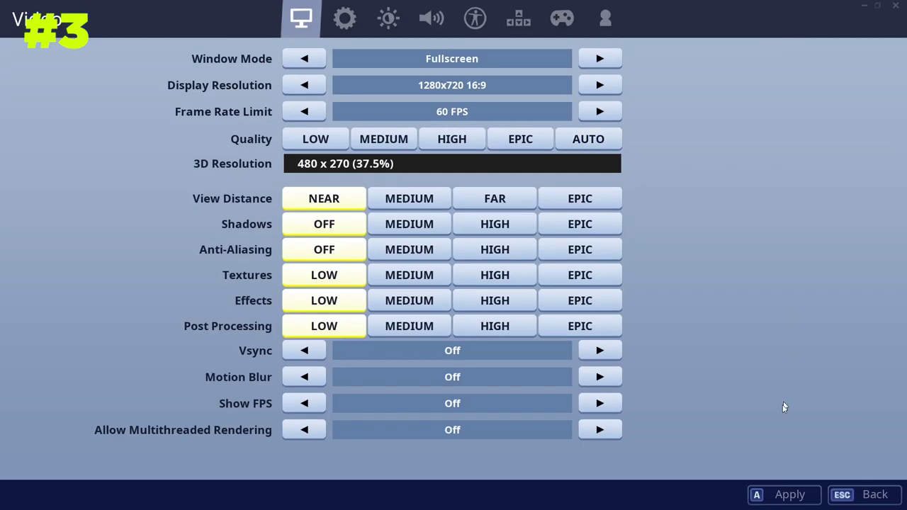
{"action": "left_click", "coordinate": [786, 495]}
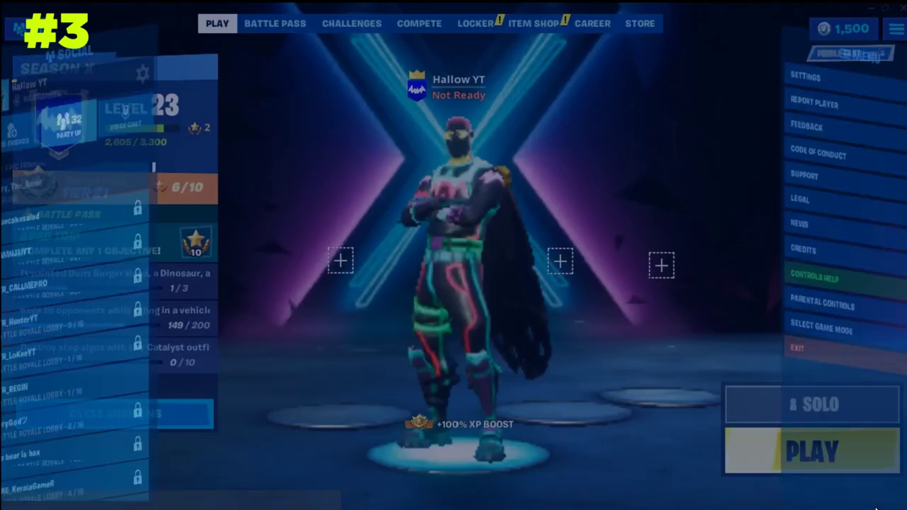
- Check the lowered graphics in the lobby by playing an emote, and reopen the game settings
{"action": "key", "text": "Escape"}
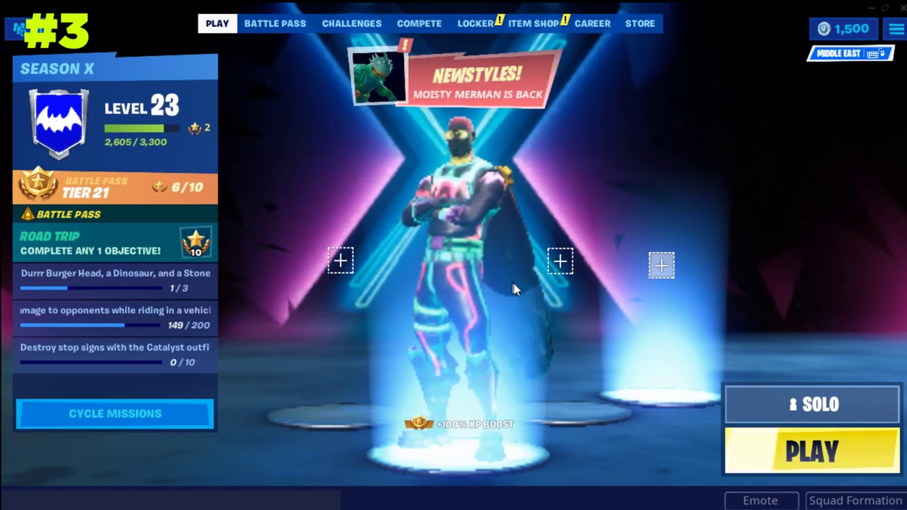
{"action": "left_click", "coordinate": [761, 501]}
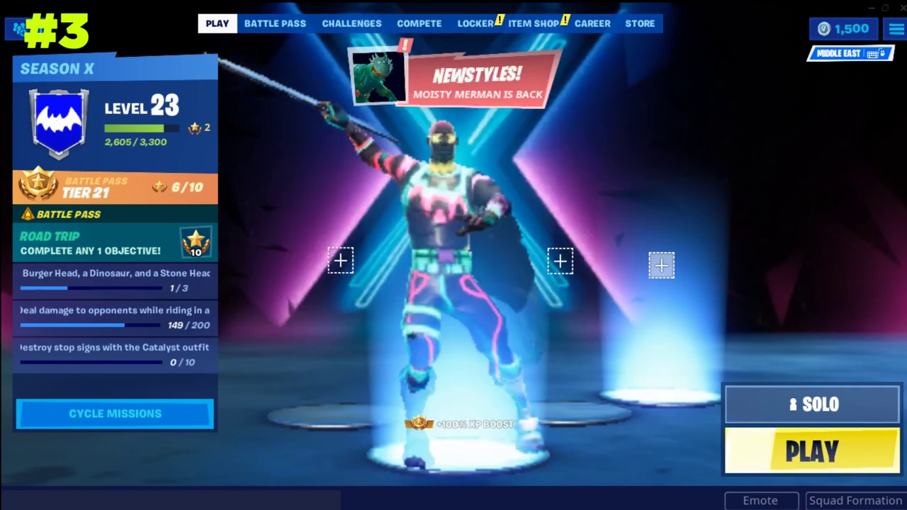
{"action": "key", "text": "Escape"}
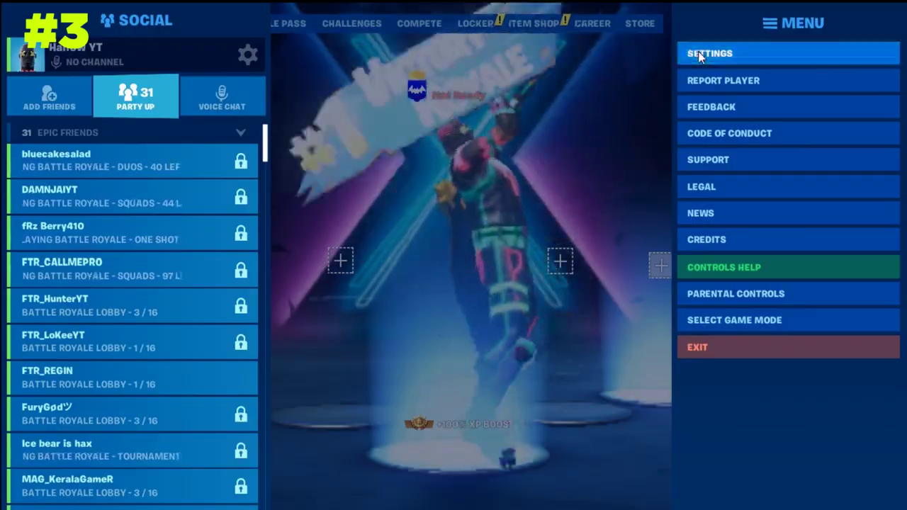
{"action": "left_click", "coordinate": [700, 55]}
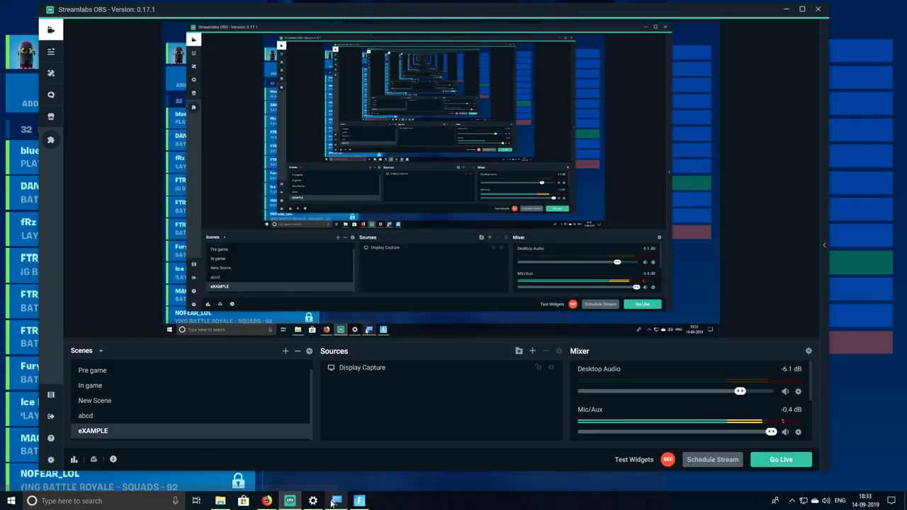
- Close the running Fortnite game from the desktop
{"action": "mouse_move", "coordinate": [360, 502]}
{"action": "left_click", "coordinate": [400, 430]}
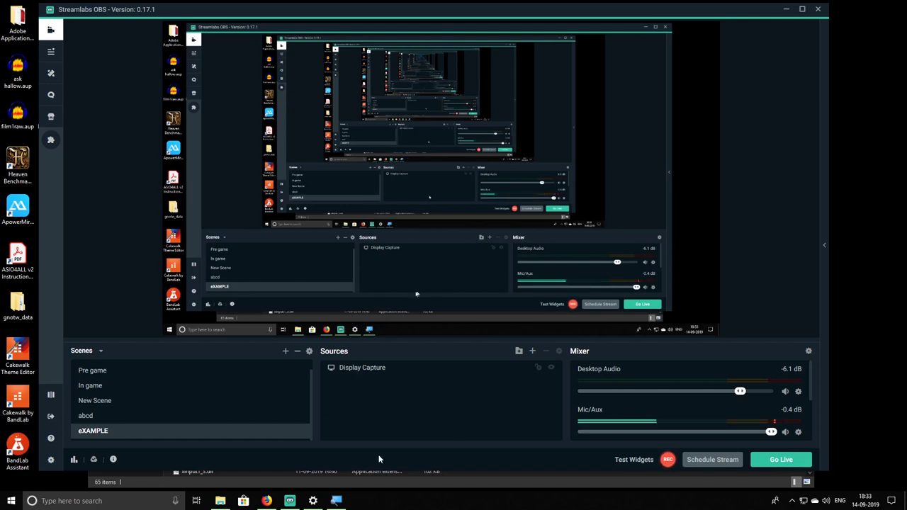
- Search Windows for the Game bar settings, open them, and toggle the game clip, screenshot and broadcast recording option off and on
{"action": "left_click", "coordinate": [151, 508]}
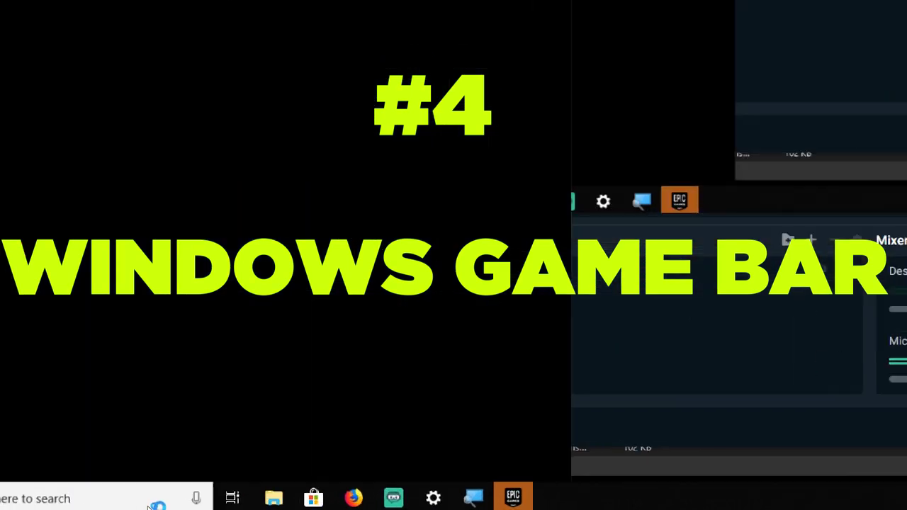
{"action": "type", "text": "gameba"}
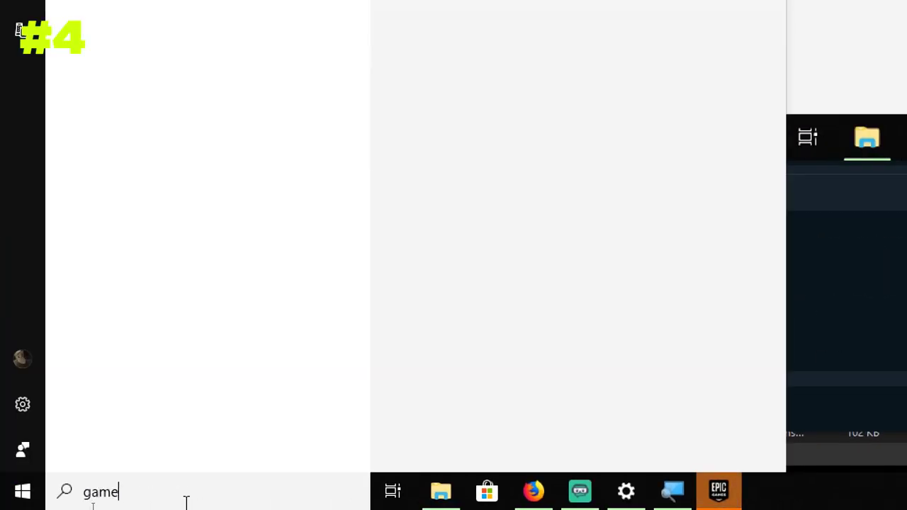
{"action": "type", "text": "r"}
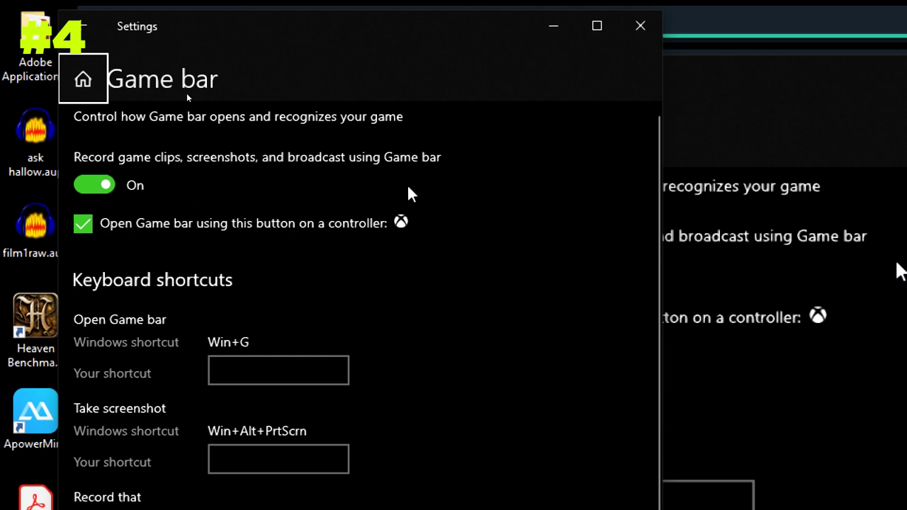
{"action": "left_click", "coordinate": [95, 185]}
{"action": "left_click", "coordinate": [94, 185]}
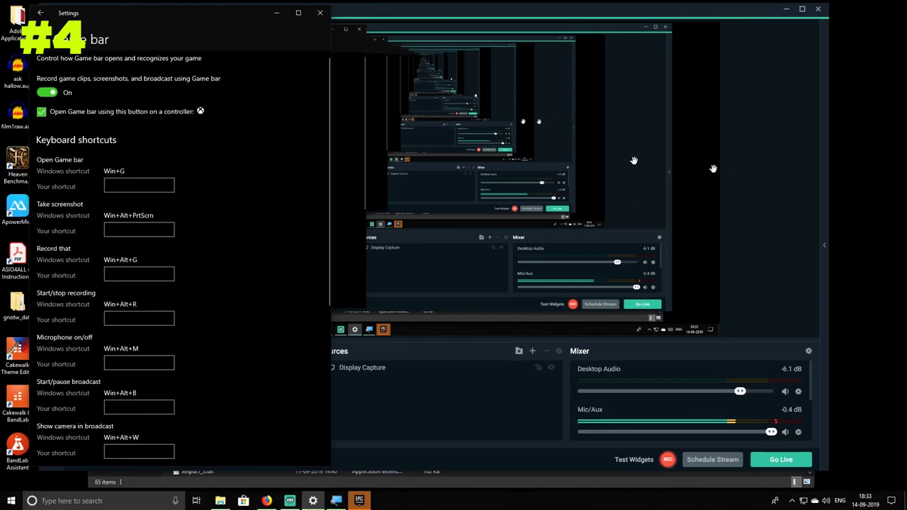
- Minimize the Epic Games launcher, switch Game bar recording off in the Game bar settings, and close Settings
{"action": "left_click", "coordinate": [774, 184]}
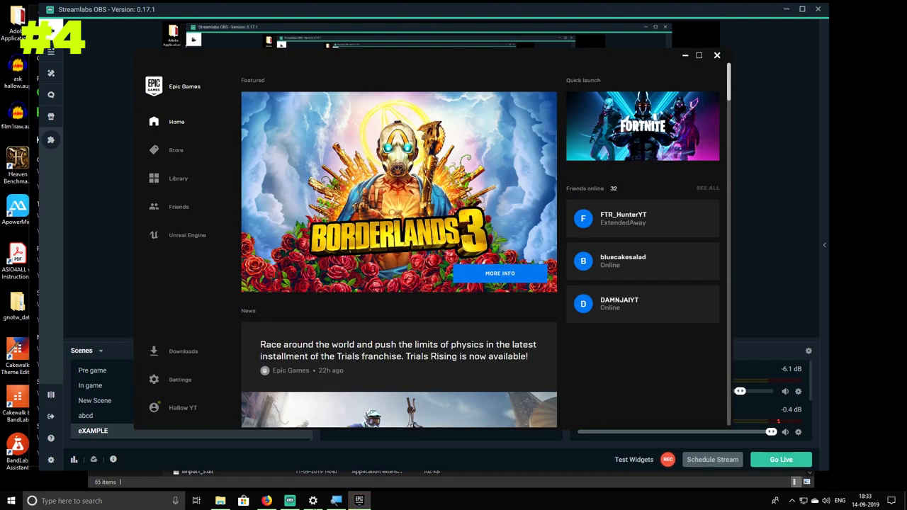
{"action": "left_click", "coordinate": [686, 56]}
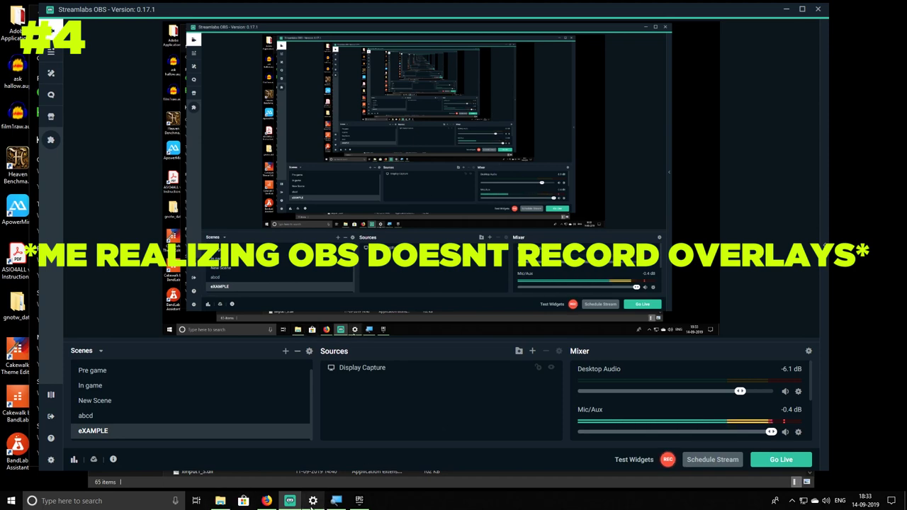
{"action": "left_click", "coordinate": [313, 502]}
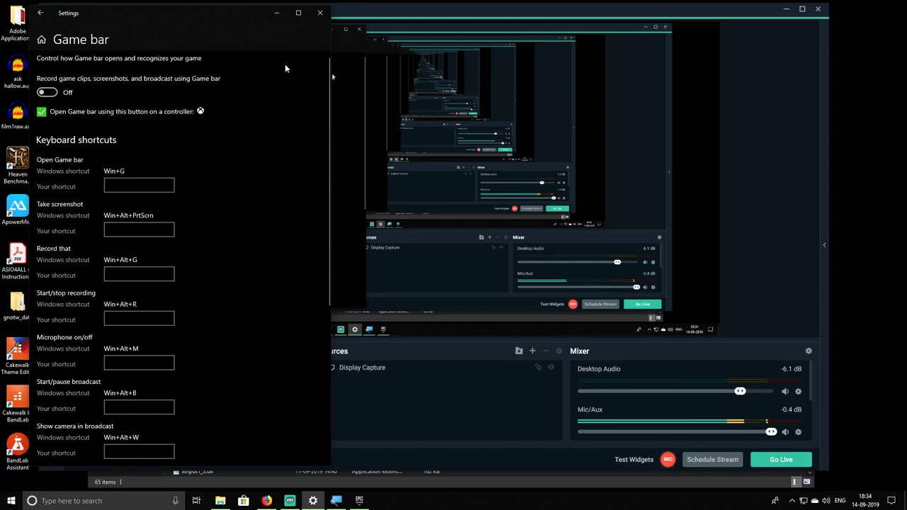
{"action": "left_click", "coordinate": [319, 13]}
- Search Windows for the Game Mode settings and switch Game Mode off and back on
{"action": "left_click", "coordinate": [90, 501]}
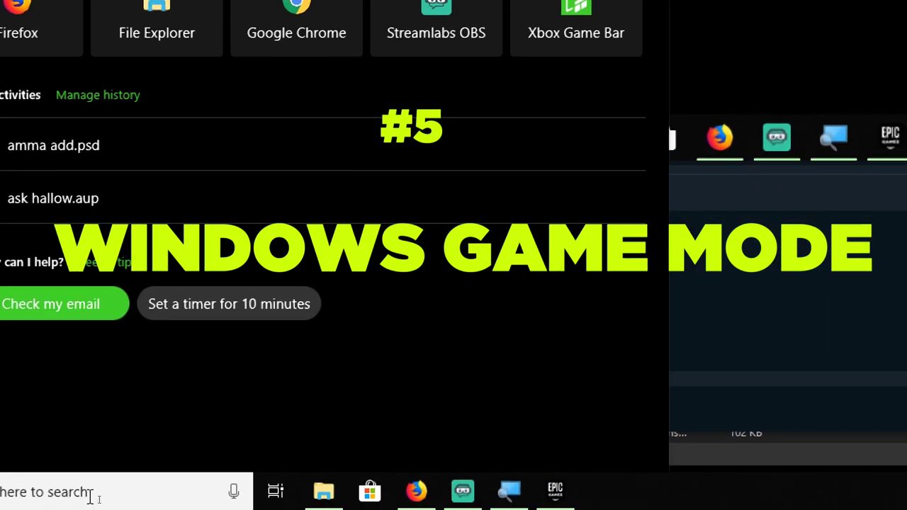
{"action": "type", "text": "game"}
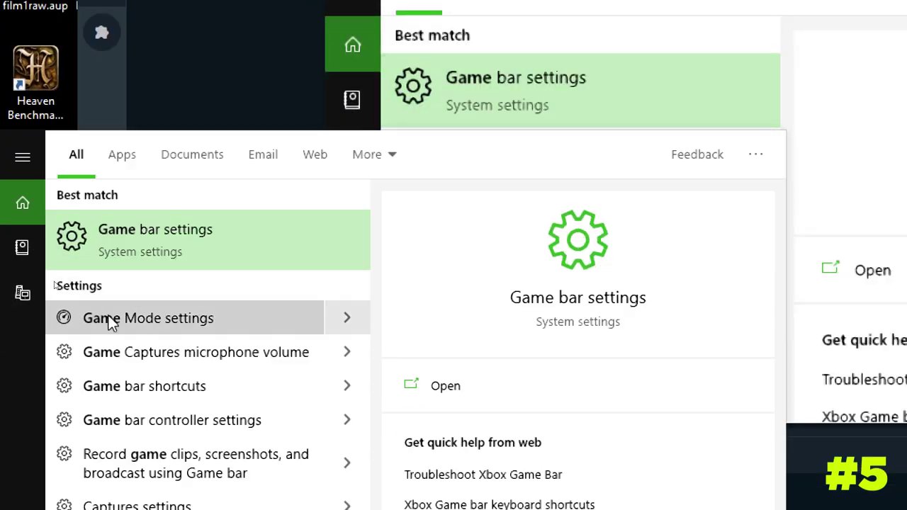
{"action": "left_click", "coordinate": [148, 318]}
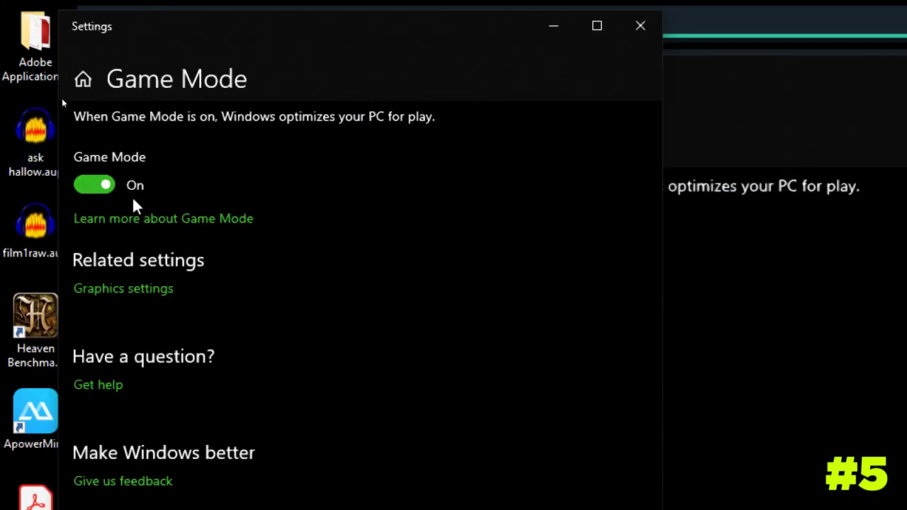
{"action": "left_click", "coordinate": [105, 186]}
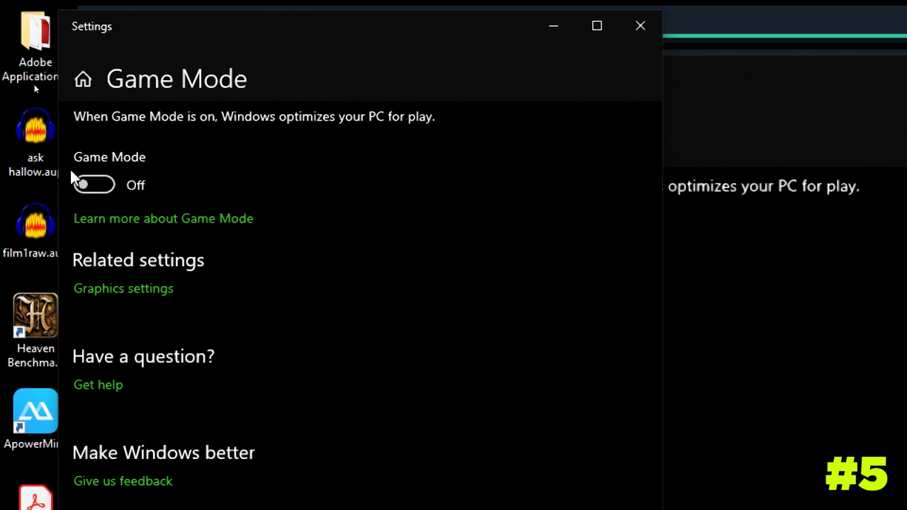
{"action": "left_click", "coordinate": [92, 186]}
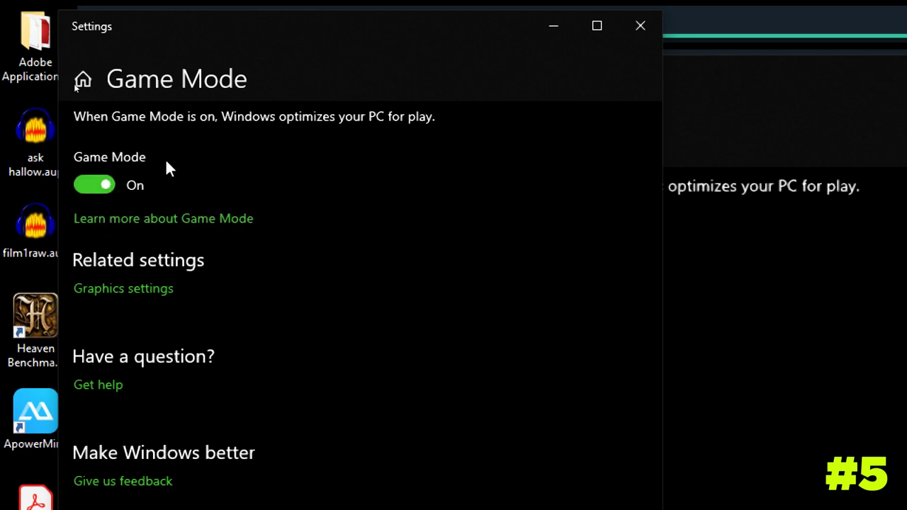
- Open the related Graphics settings and start browsing for a classic app to give a performance preference
{"action": "left_click", "coordinate": [111, 291]}
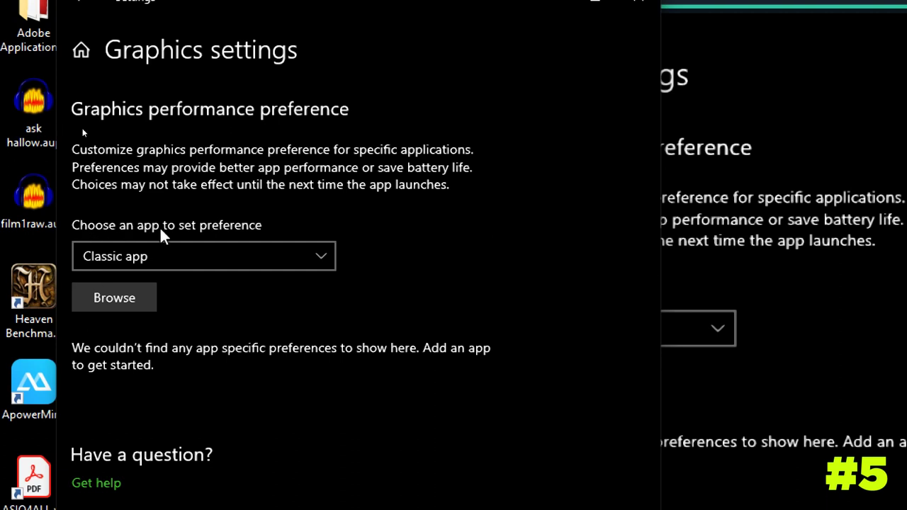
{"action": "left_click", "coordinate": [129, 292]}
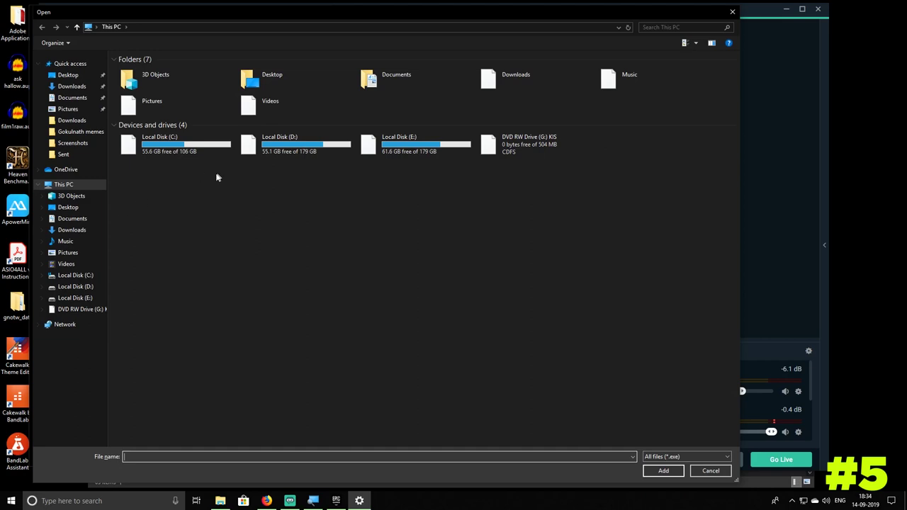
{"action": "double_click", "coordinate": [404, 158]}
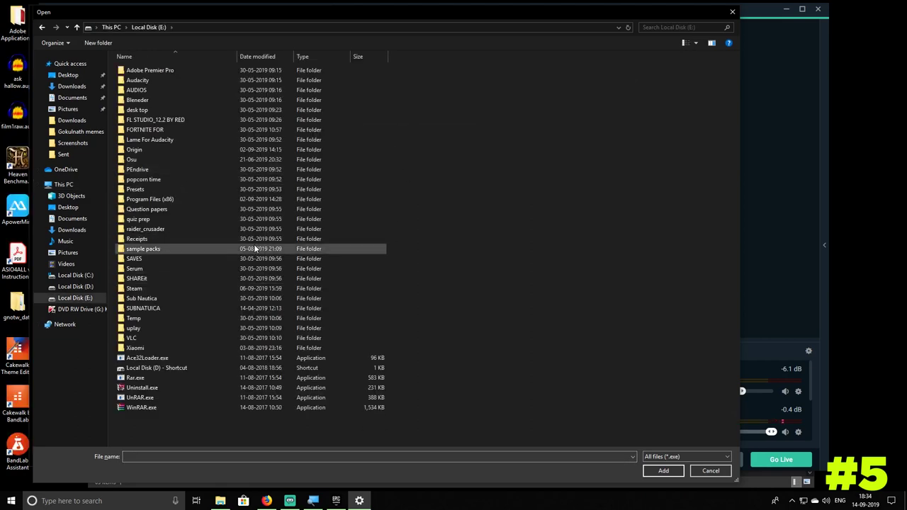
{"action": "double_click", "coordinate": [146, 130]}
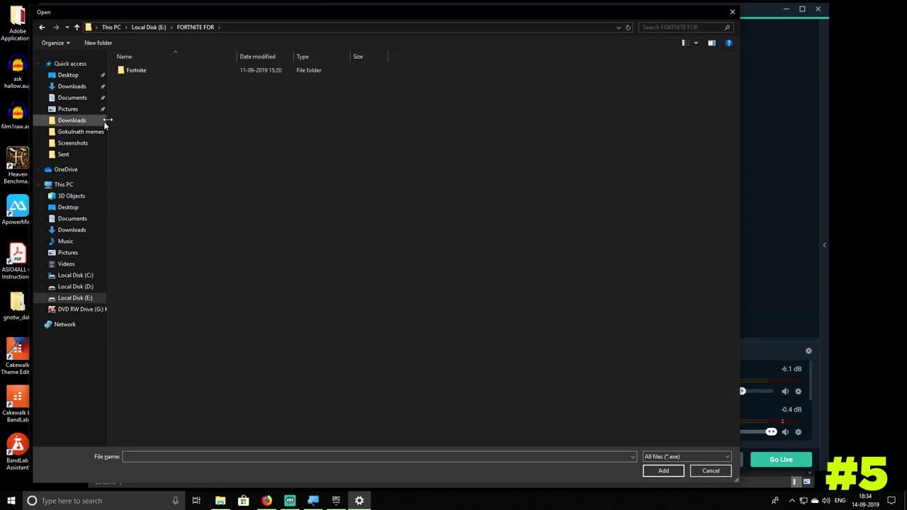
{"action": "left_click", "coordinate": [71, 185]}
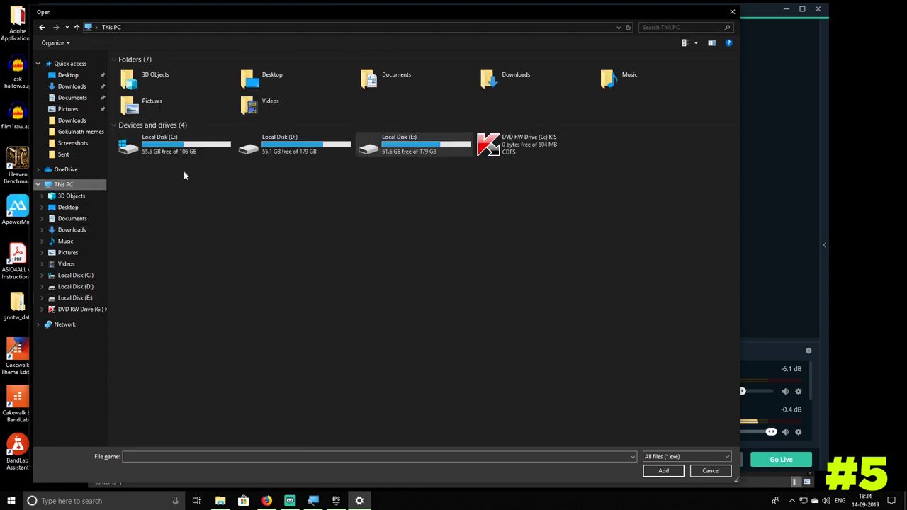
{"action": "double_click", "coordinate": [201, 150]}
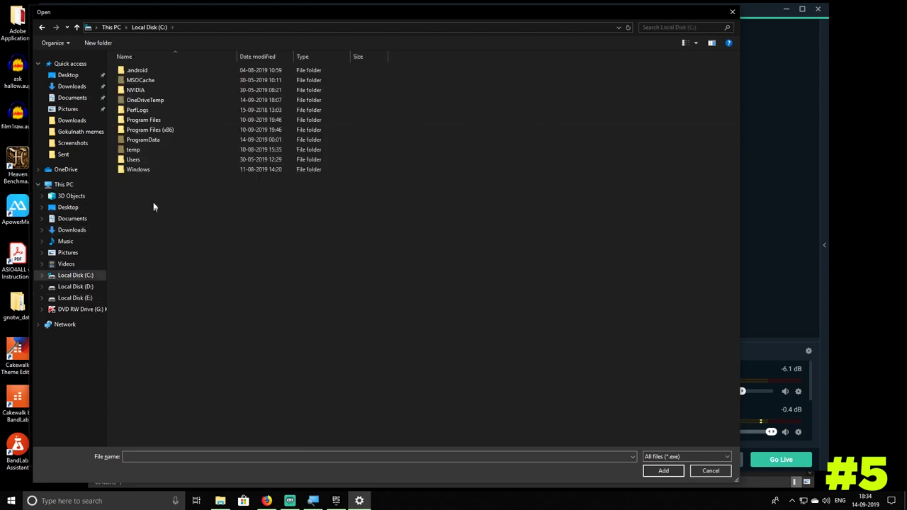
{"action": "left_click", "coordinate": [71, 184]}
{"action": "double_click", "coordinate": [170, 157]}
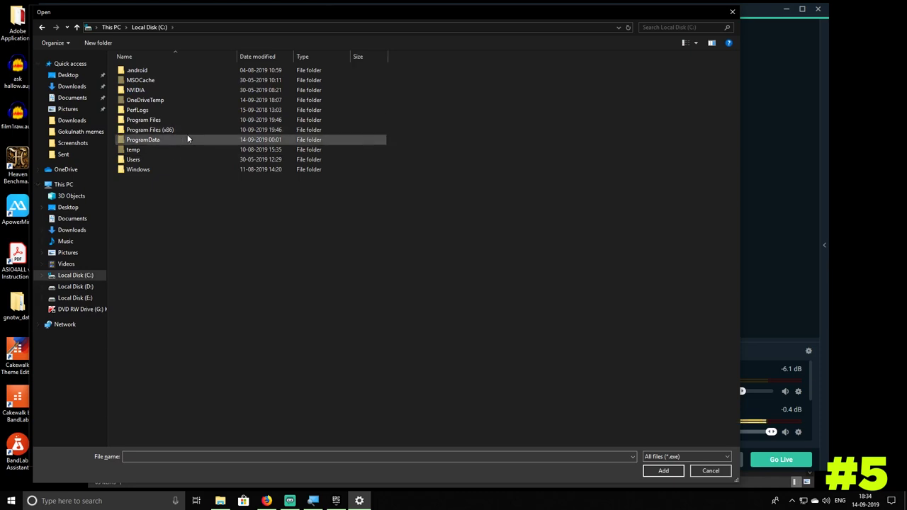
{"action": "double_click", "coordinate": [170, 129]}
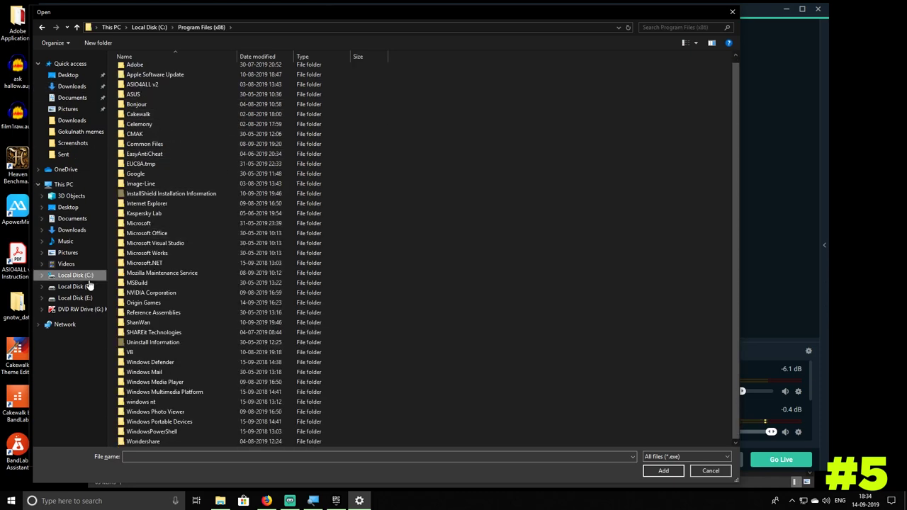
{"action": "left_click", "coordinate": [67, 184]}
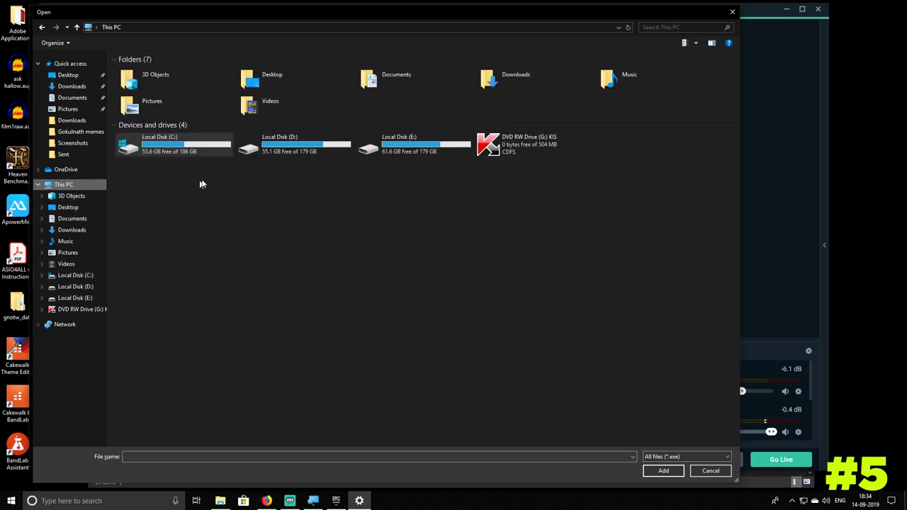
- Add FortniteClient-Win64-Shipping.exe from E:\FORTNITE FOR\Fortnite\FortniteGame\Binaries\Win64 to the graphics preference apps
{"action": "double_click", "coordinate": [411, 147]}
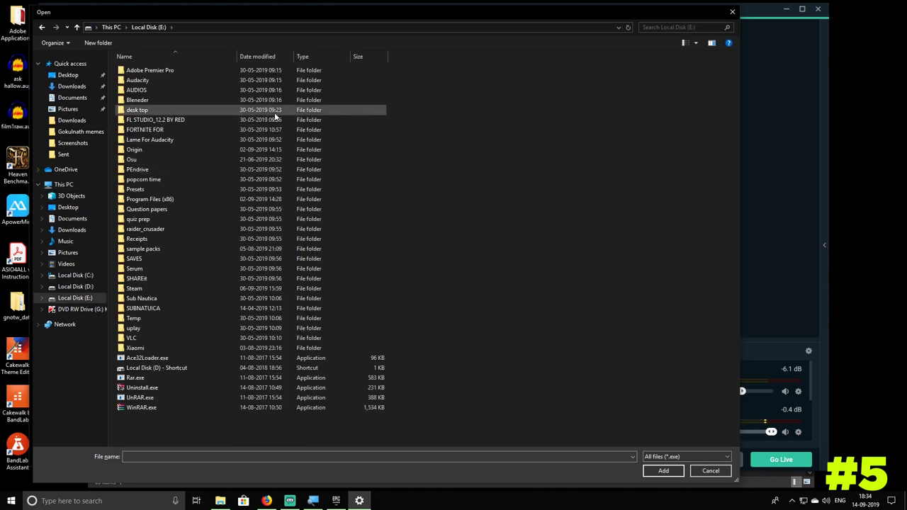
{"action": "double_click", "coordinate": [226, 132]}
{"action": "double_click", "coordinate": [197, 73]}
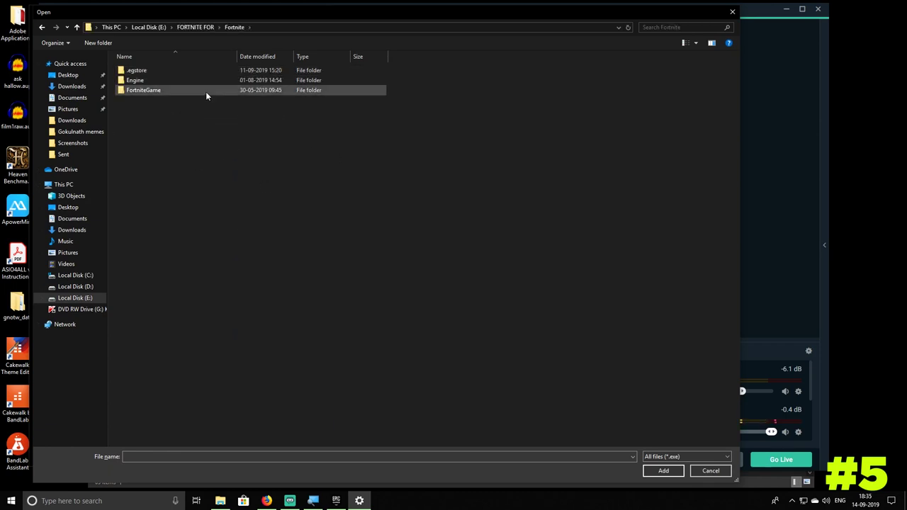
{"action": "left_click", "coordinate": [207, 93]}
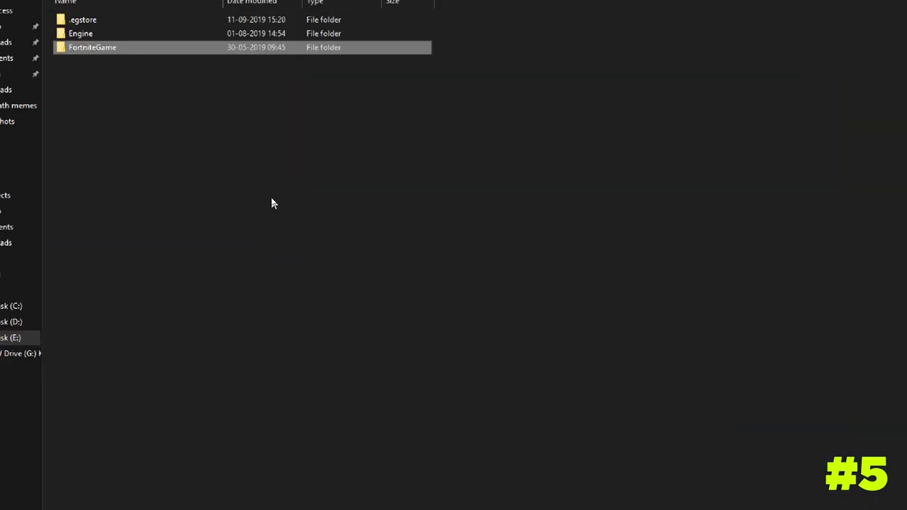
{"action": "double_click", "coordinate": [140, 178]}
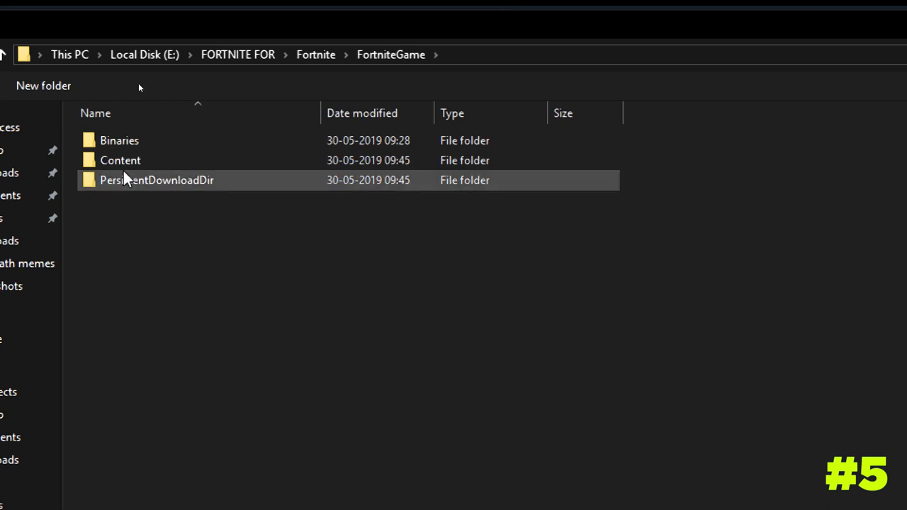
{"action": "double_click", "coordinate": [125, 141]}
{"action": "double_click", "coordinate": [115, 163]}
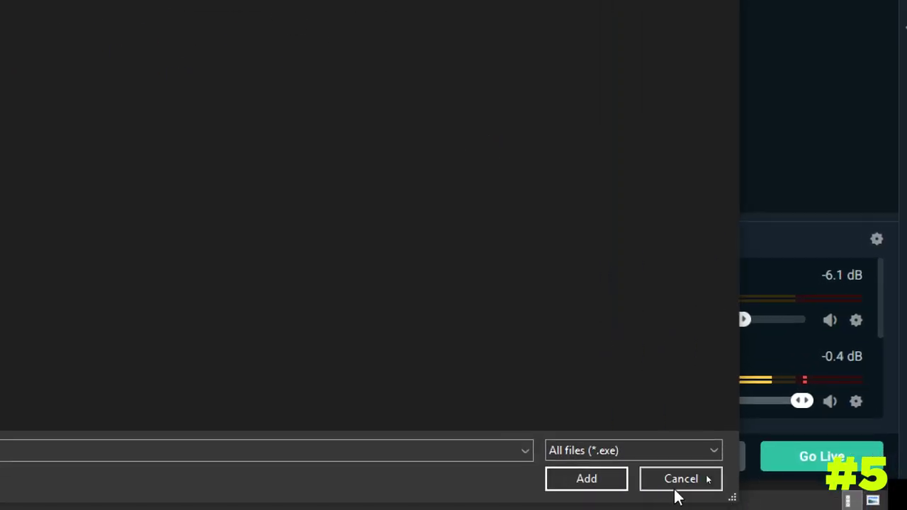
{"action": "left_click", "coordinate": [573, 478]}
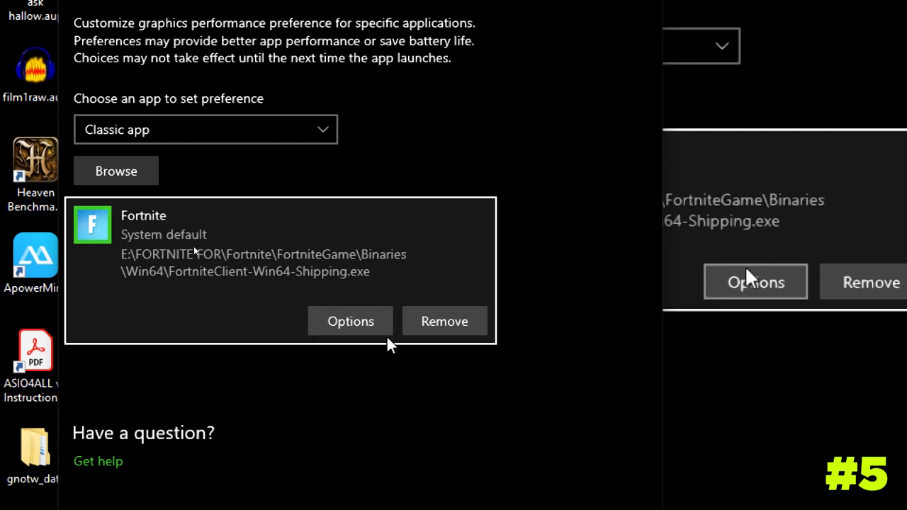
- Set Fortnite's graphics preference to High performance, save it, and minimize Settings
{"action": "left_click", "coordinate": [336, 331]}
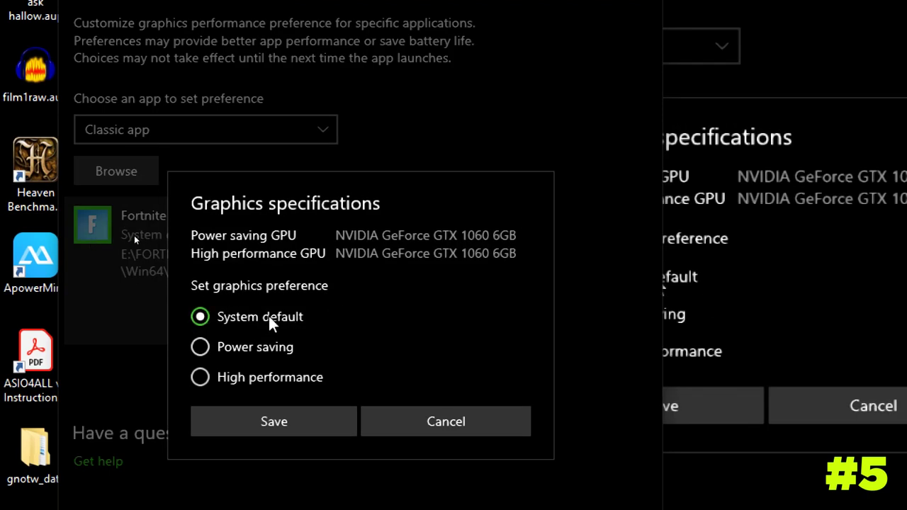
{"action": "left_click", "coordinate": [200, 378]}
{"action": "left_click", "coordinate": [241, 420]}
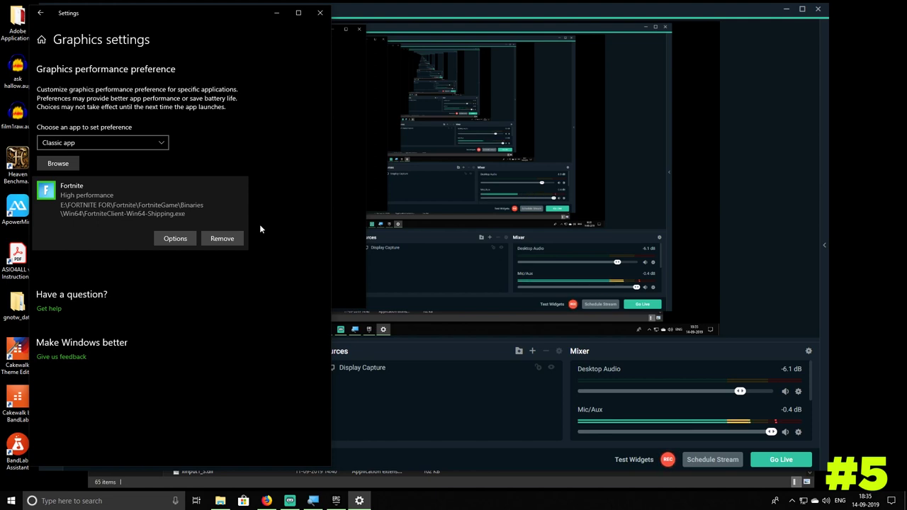
{"action": "left_click", "coordinate": [277, 13]}
- Switch to File Explorer and open the Admin user folder under Users on Local Disk (C:)
{"action": "left_click", "coordinate": [220, 501]}
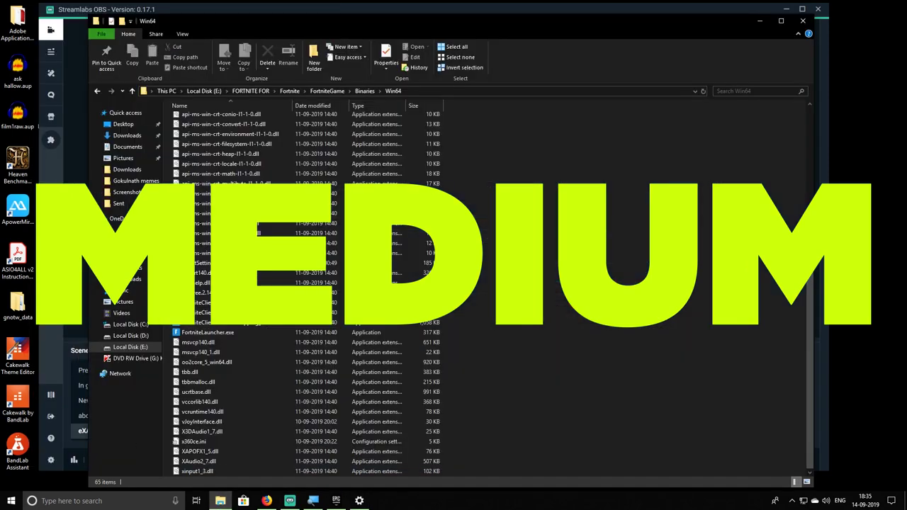
{"action": "left_click", "coordinate": [290, 92]}
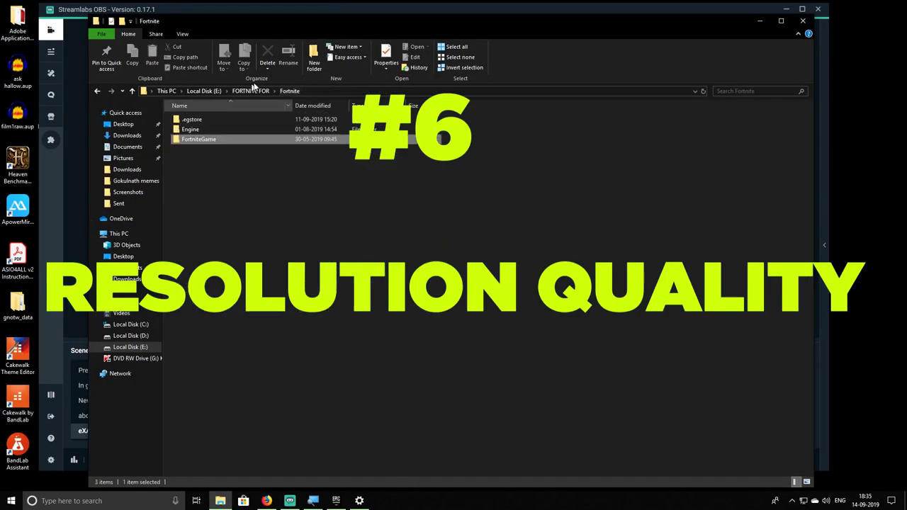
{"action": "double_click", "coordinate": [229, 139]}
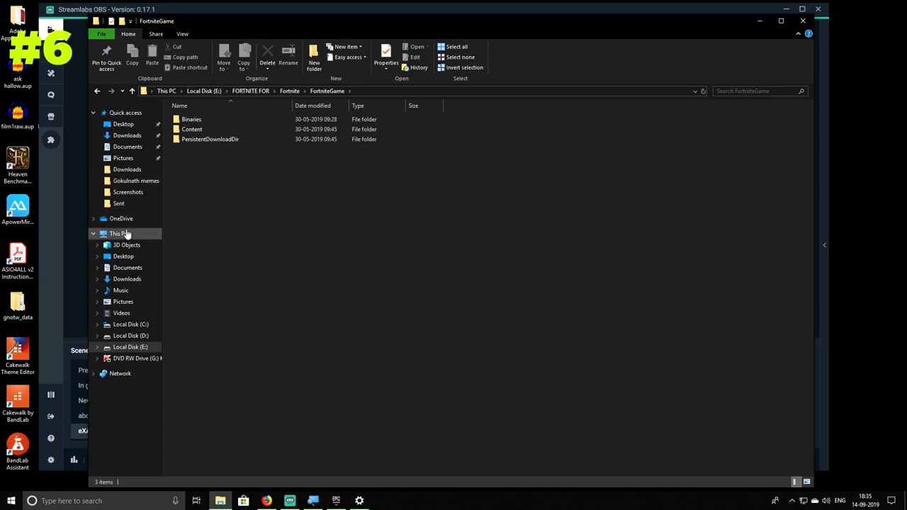
{"action": "left_click", "coordinate": [121, 234]}
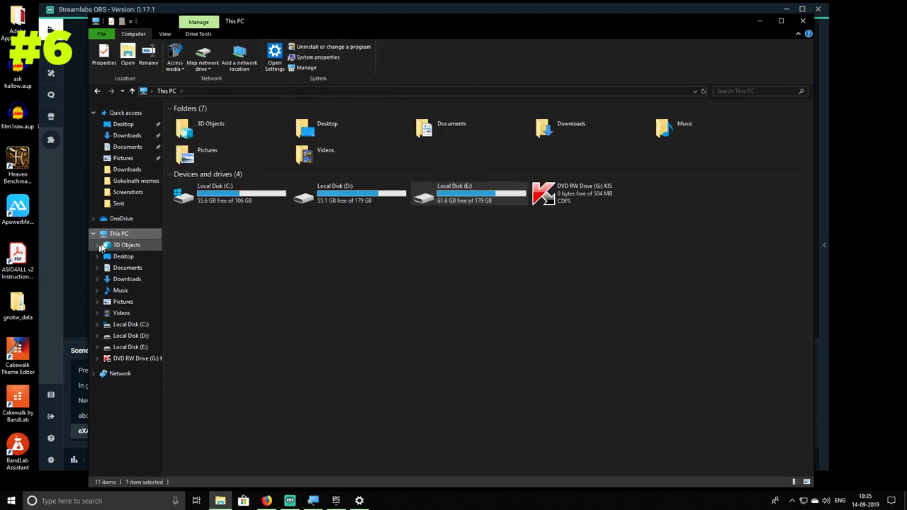
{"action": "double_click", "coordinate": [188, 199]}
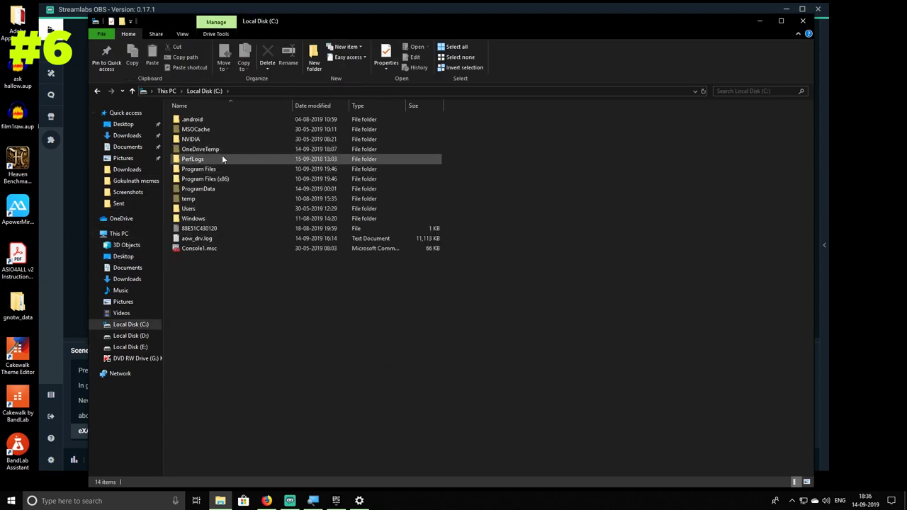
{"action": "left_click", "coordinate": [221, 211]}
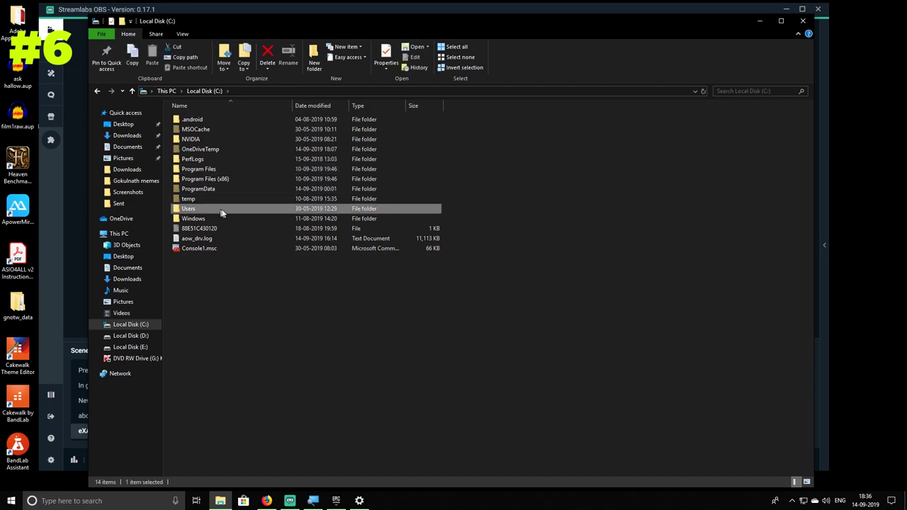
{"action": "double_click", "coordinate": [220, 211]}
{"action": "double_click", "coordinate": [210, 139]}
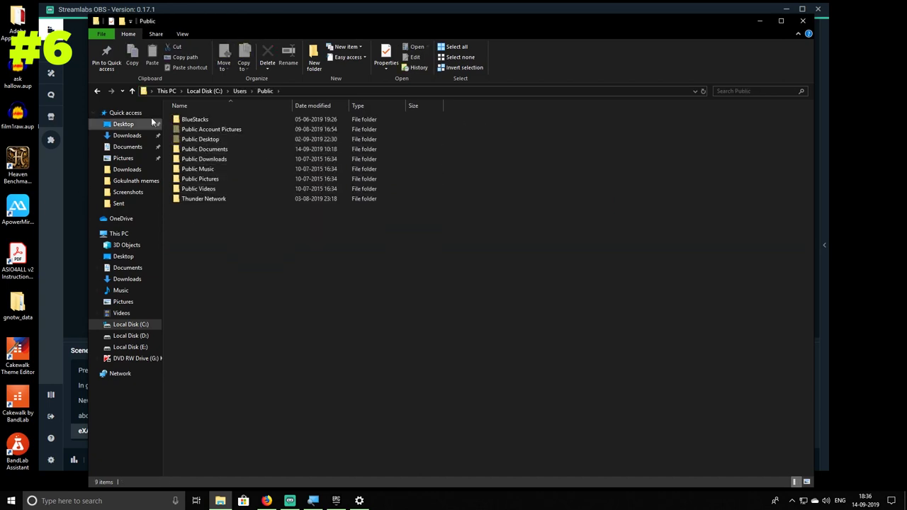
{"action": "left_click", "coordinate": [97, 91]}
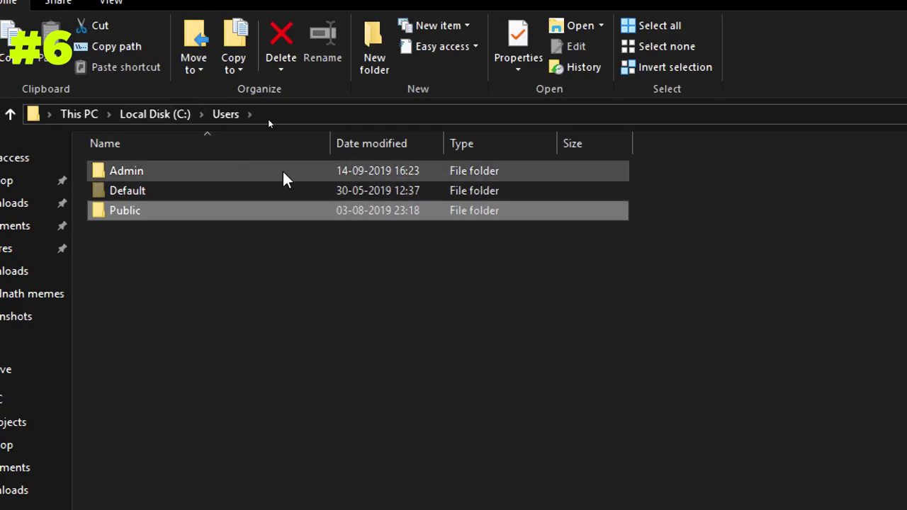
{"action": "left_click", "coordinate": [283, 172]}
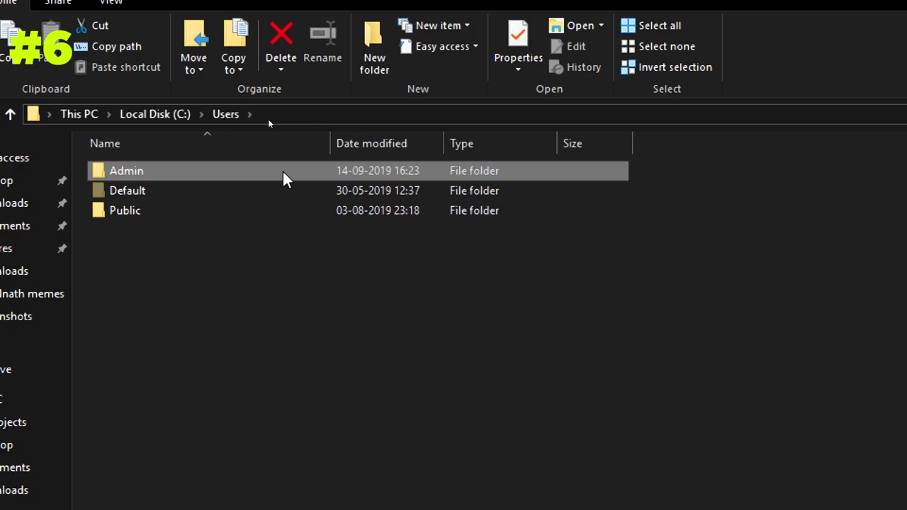
{"action": "double_click", "coordinate": [283, 172]}
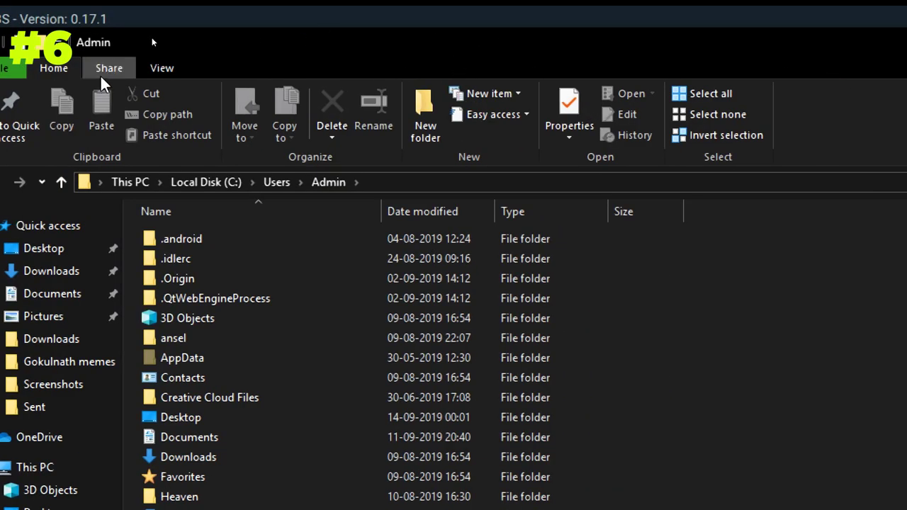
- Switch the display of hidden items off and back on in the Admin folder
{"action": "left_click", "coordinate": [161, 67]}
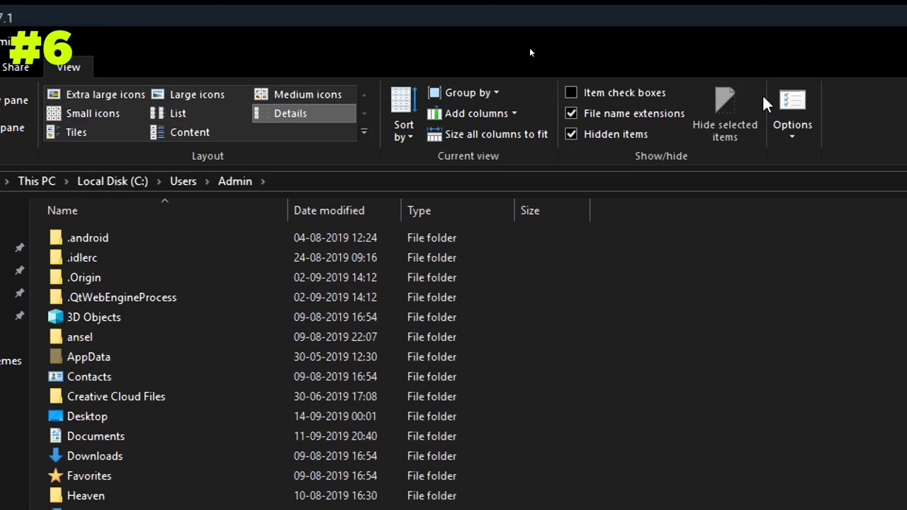
{"action": "left_click", "coordinate": [572, 134]}
{"action": "left_click", "coordinate": [572, 134]}
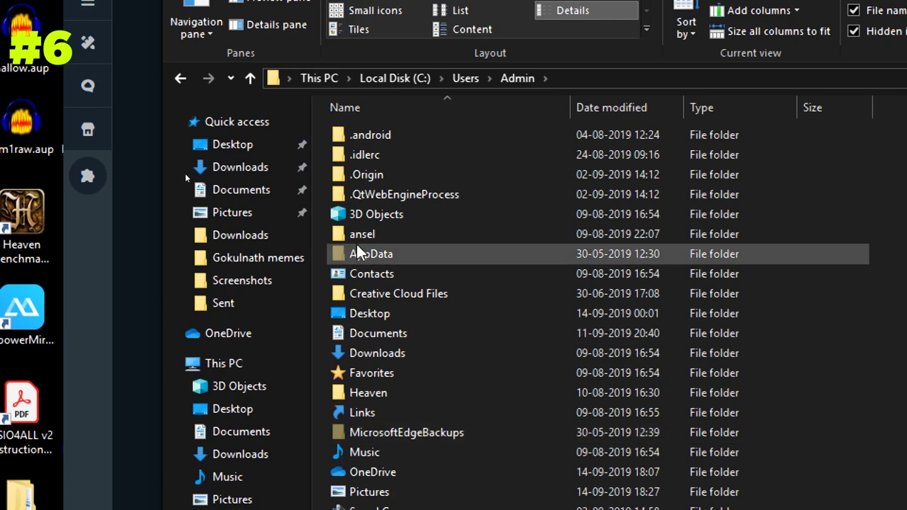
- Open GameUserSettings.ini from the AppData\Local\FortniteGame\Saved\Config\WindowsClient folder in Notepad
{"action": "double_click", "coordinate": [367, 292]}
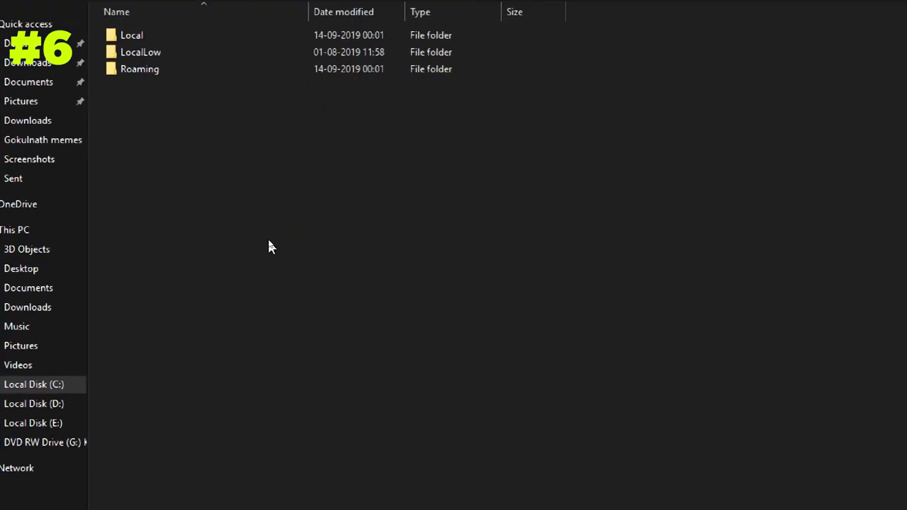
{"action": "double_click", "coordinate": [158, 97]}
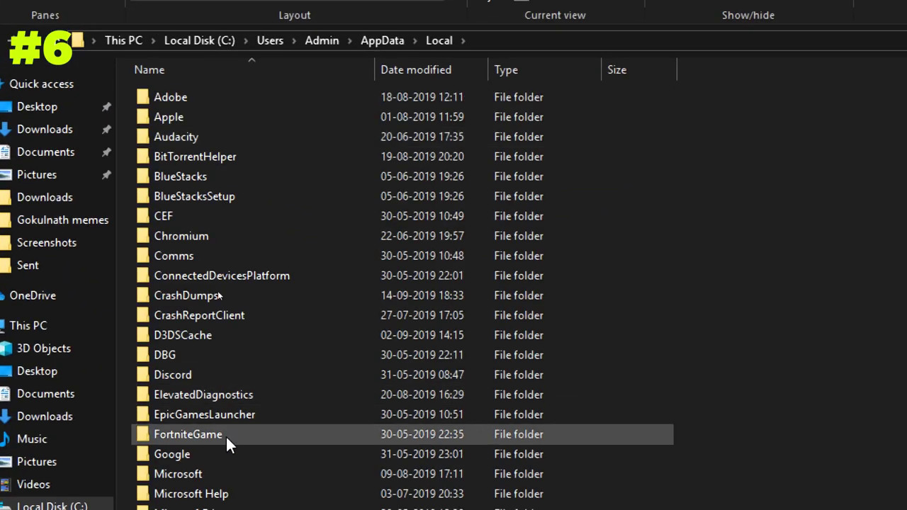
{"action": "double_click", "coordinate": [202, 318]}
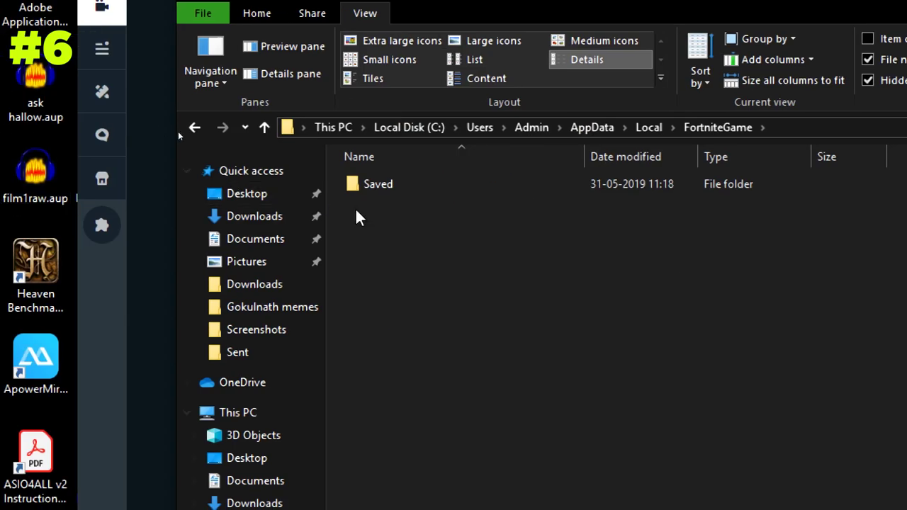
{"action": "left_click", "coordinate": [384, 186]}
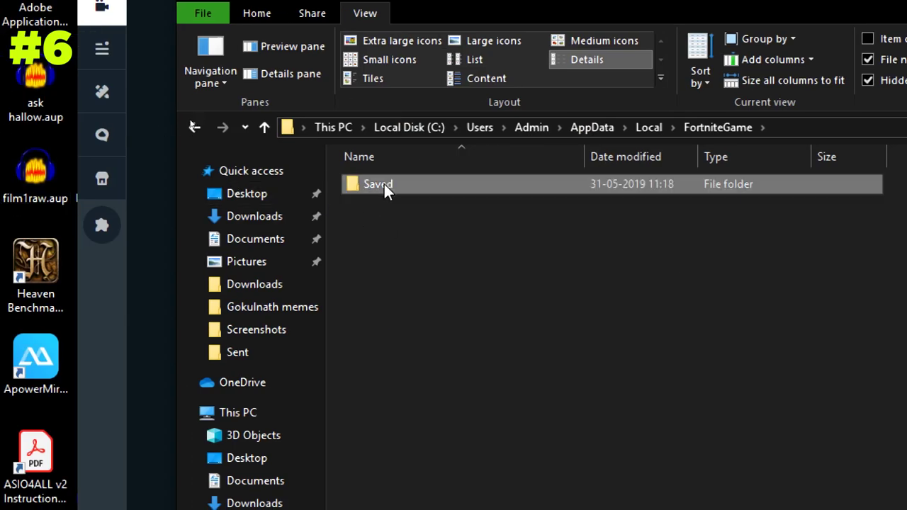
{"action": "double_click", "coordinate": [388, 188]}
{"action": "double_click", "coordinate": [404, 203]}
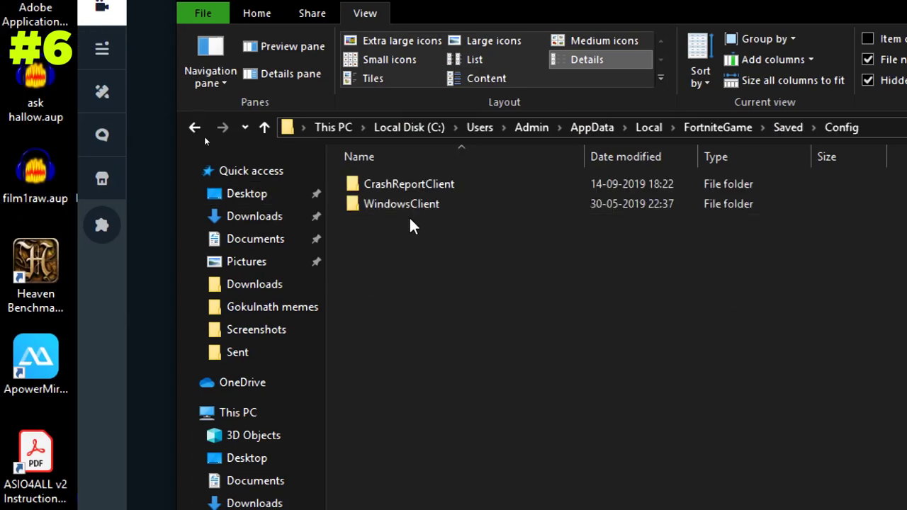
{"action": "double_click", "coordinate": [404, 202]}
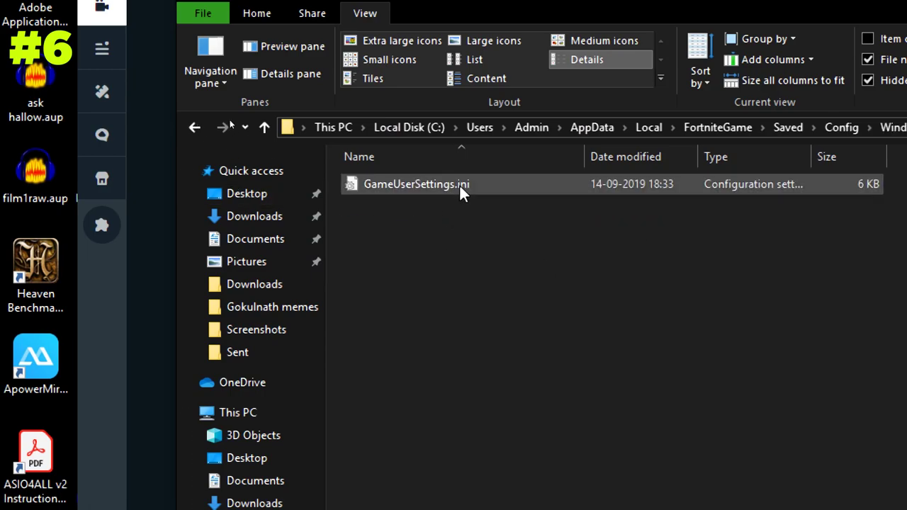
{"action": "left_click", "coordinate": [457, 183]}
{"action": "double_click", "coordinate": [449, 183]}
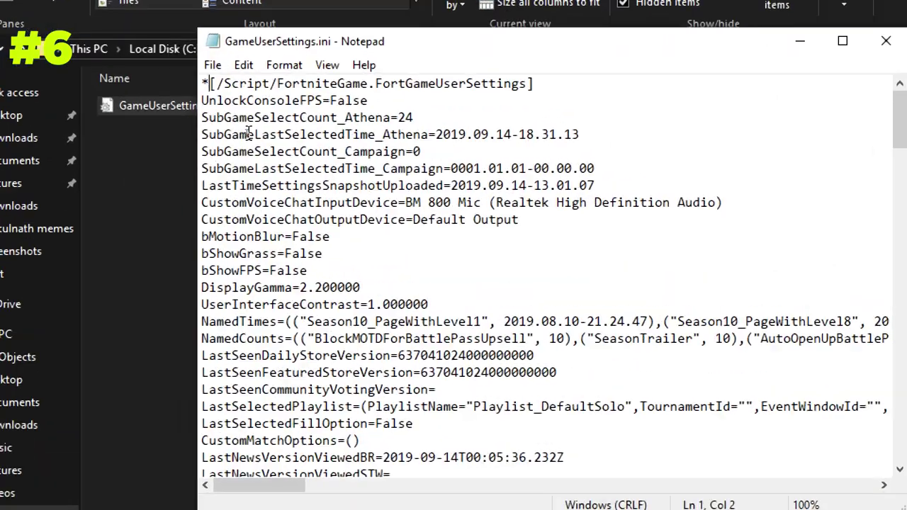
- Search GameUserSettings.ini for "resolution" and step through the matches to the sg.ResolutionQuality line under [ScalabilityGroups]
{"action": "scroll", "coordinate": [348, 194], "scroll_direction": "down", "scroll_amount": 8}
{"action": "scroll", "coordinate": [391, 302], "scroll_direction": "down", "scroll_amount": 7}
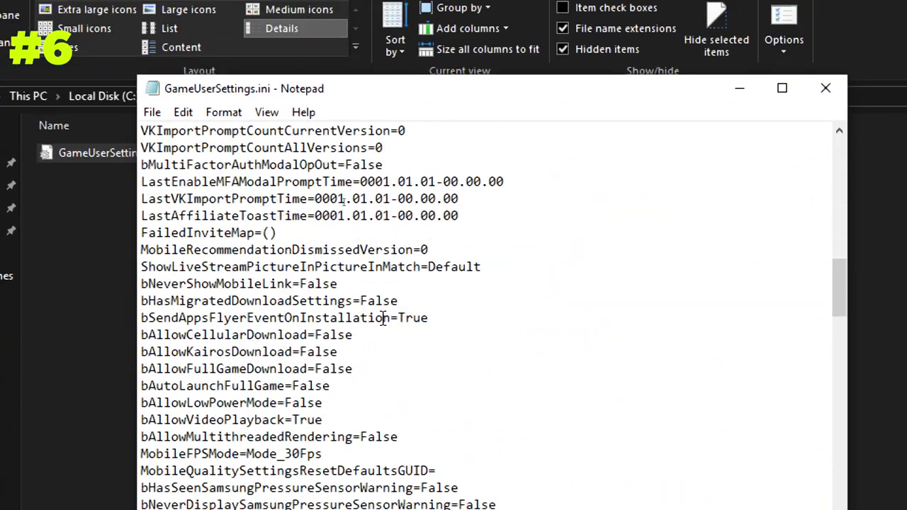
{"action": "scroll", "coordinate": [356, 313], "scroll_direction": "up", "scroll_amount": 14}
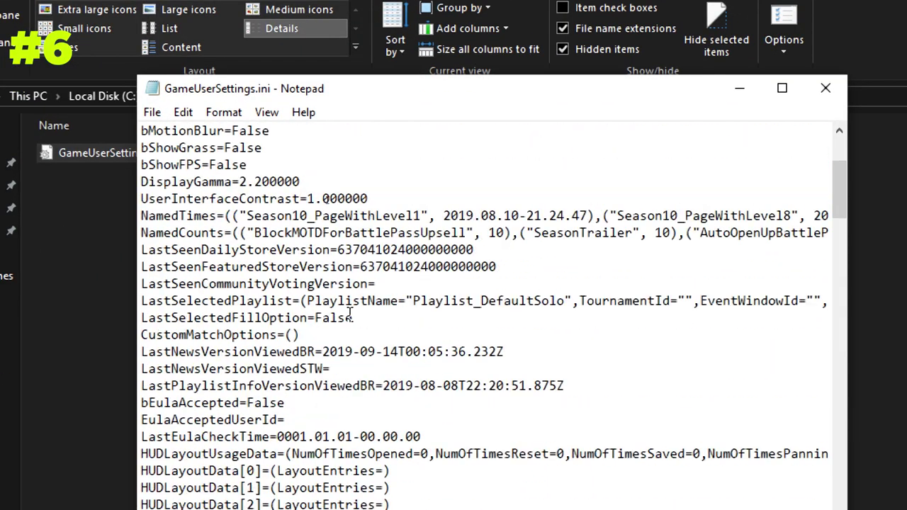
{"action": "scroll", "coordinate": [349, 313], "scroll_direction": "down", "scroll_amount": 15}
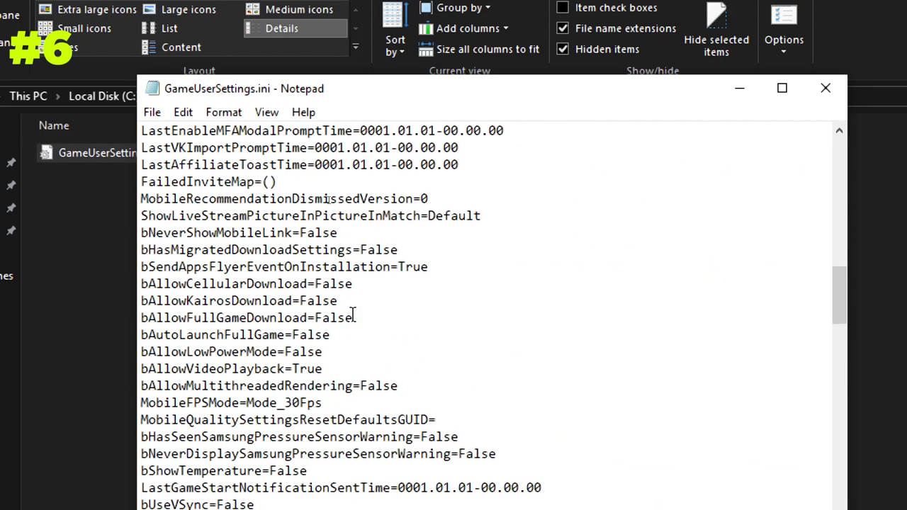
{"action": "key", "text": "ctrl+f"}
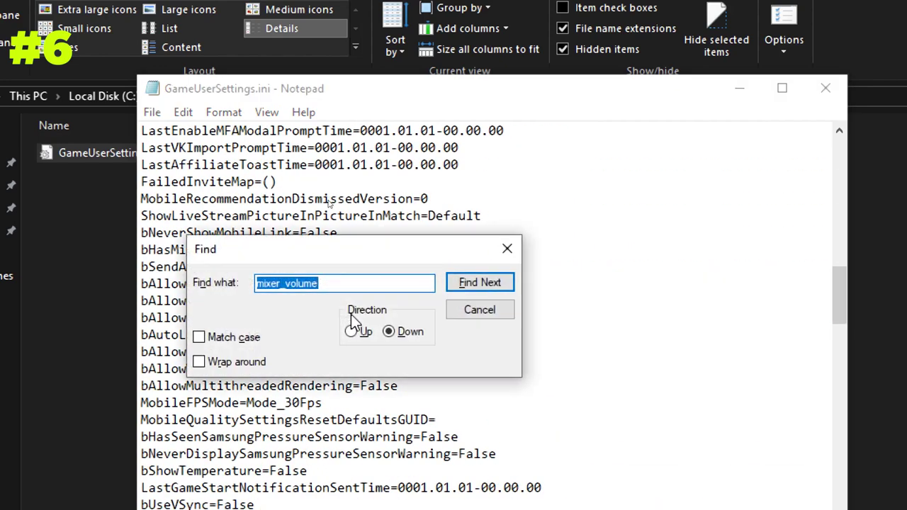
{"action": "type", "text": "resolution"}
{"action": "key", "text": "Return"}
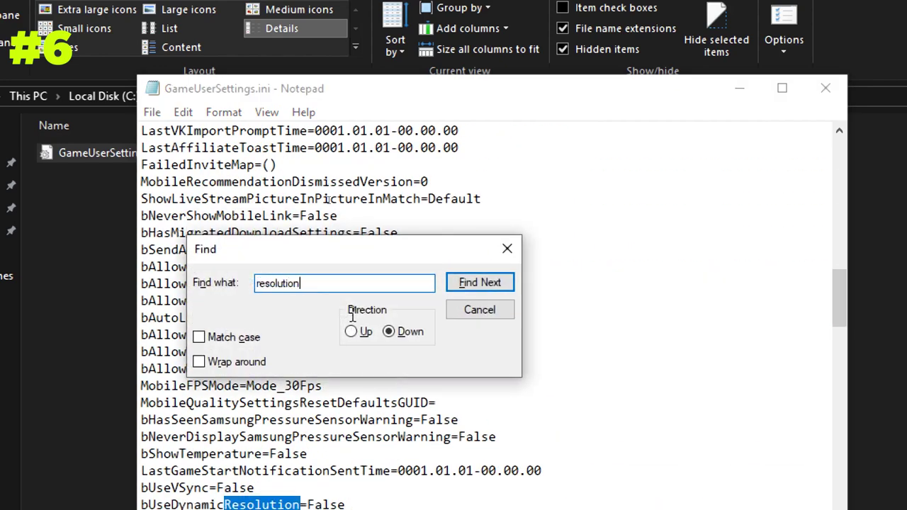
{"action": "left_click_drag", "start_coordinate": [418, 265], "coordinate": [906, 111]}
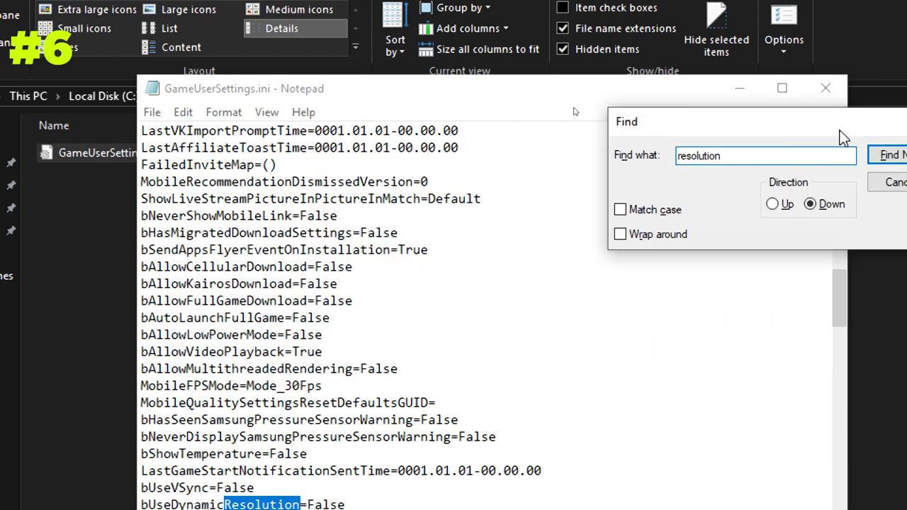
{"action": "left_click", "coordinate": [906, 133]}
{"action": "left_click", "coordinate": [906, 133]}
{"action": "left_click", "coordinate": [906, 132]}
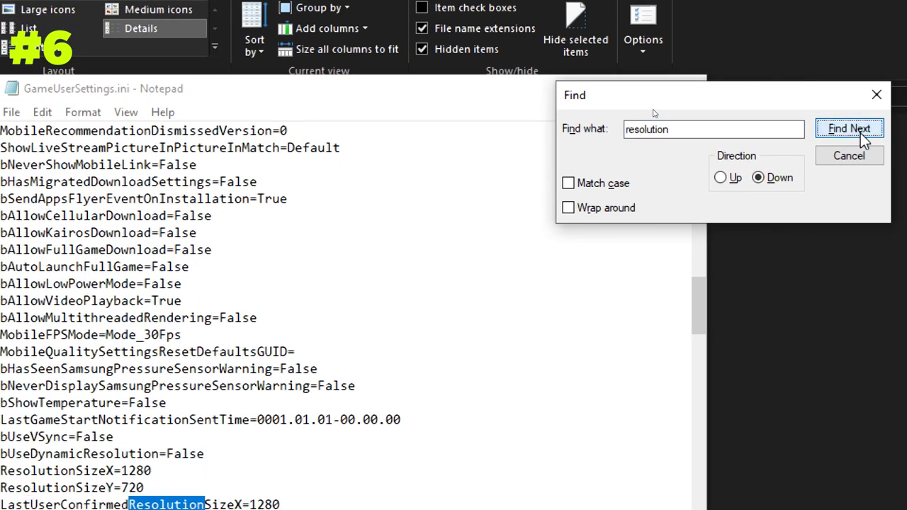
{"action": "left_click", "coordinate": [860, 132]}
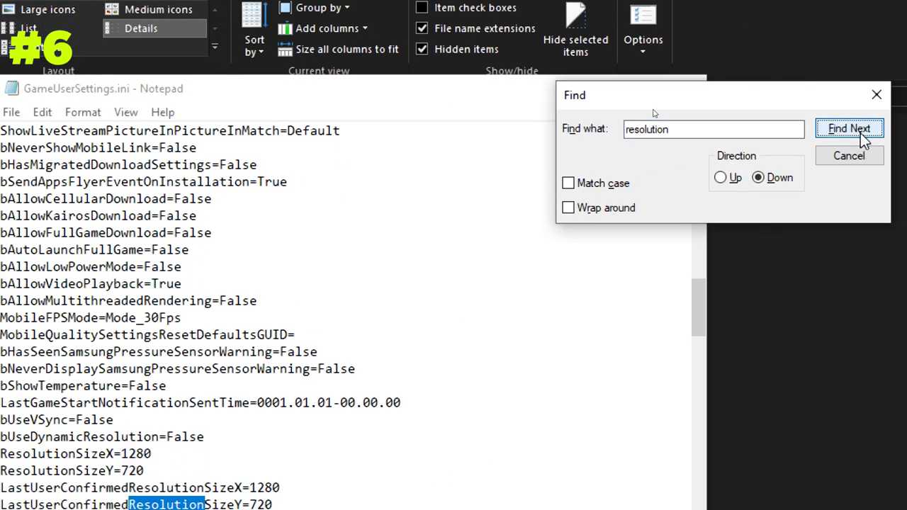
{"action": "left_click", "coordinate": [860, 132]}
{"action": "left_click", "coordinate": [860, 133]}
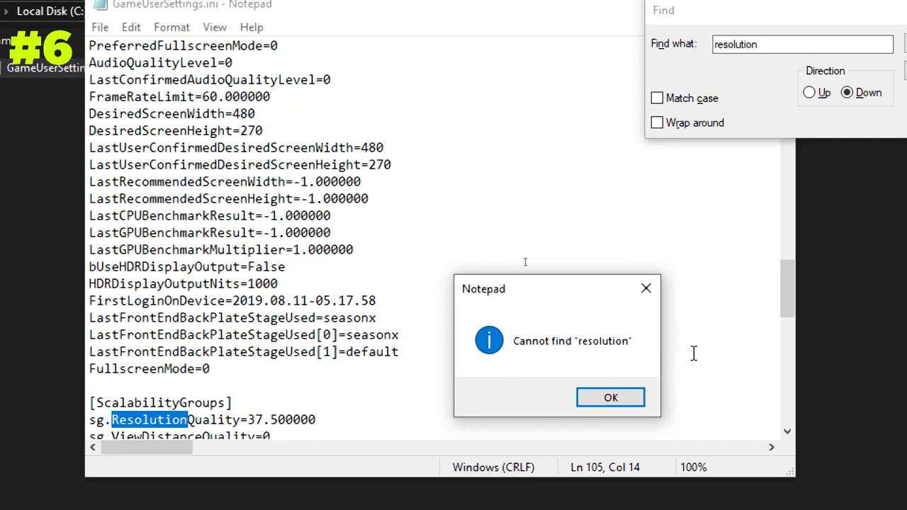
{"action": "left_click", "coordinate": [611, 397]}
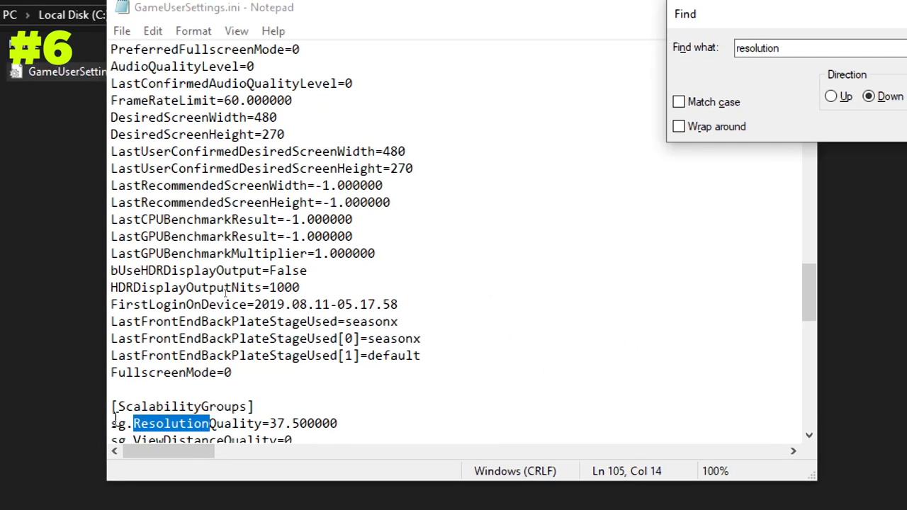
- Set sg.ResolutionQuality to 20.00, save the settings file, and close both the search dialog and Notepad
{"action": "left_click_drag", "start_coordinate": [267, 423], "coordinate": [341, 422]}
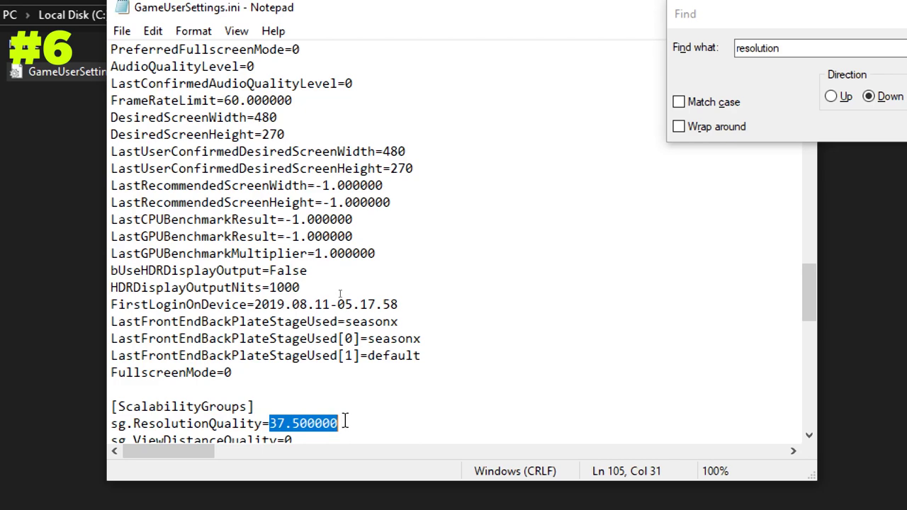
{"action": "key", "text": "BackSpace"}
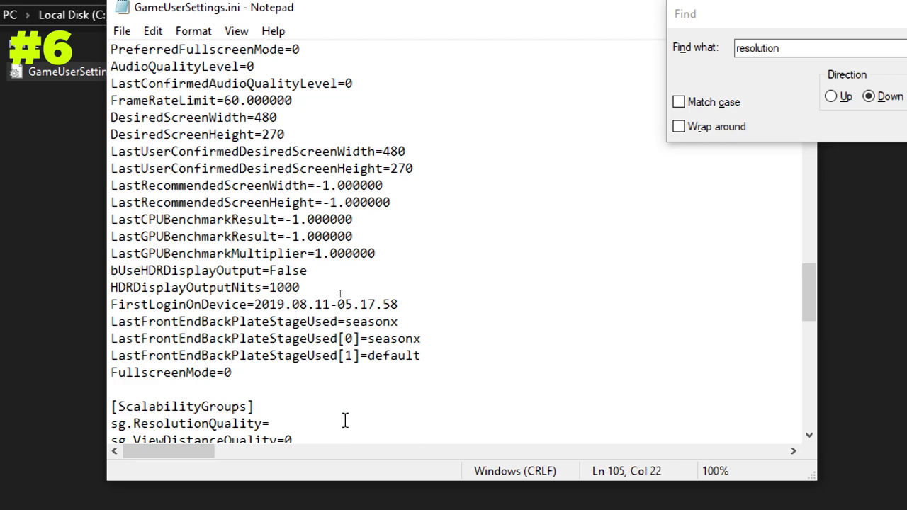
{"action": "key", "text": "Down"}
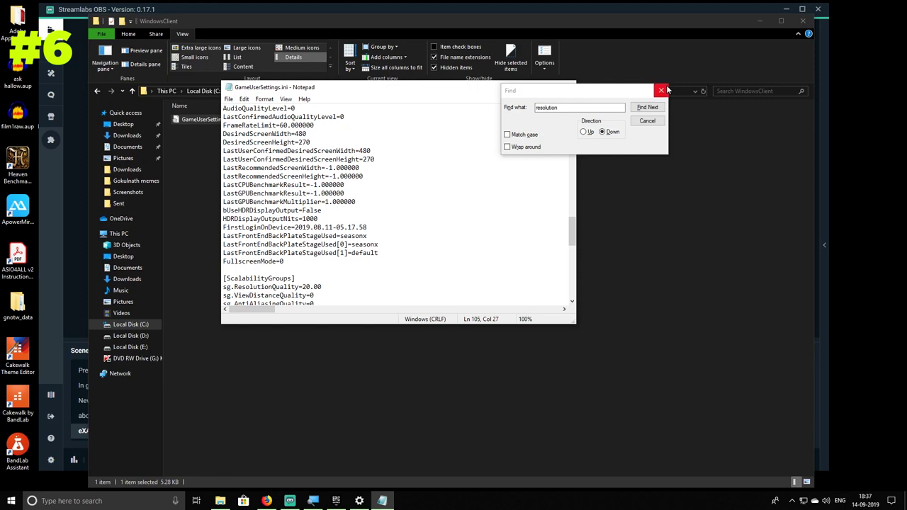
{"action": "left_click", "coordinate": [662, 90]}
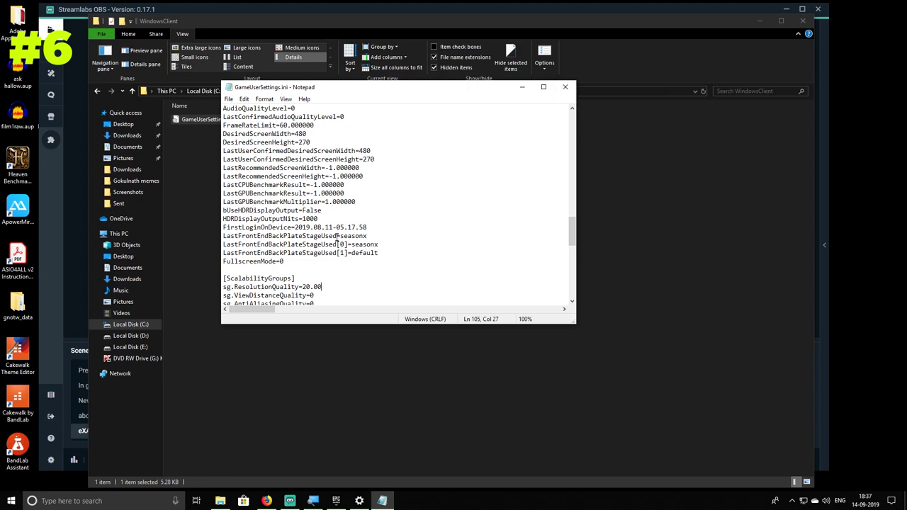
{"action": "left_click", "coordinate": [565, 87]}
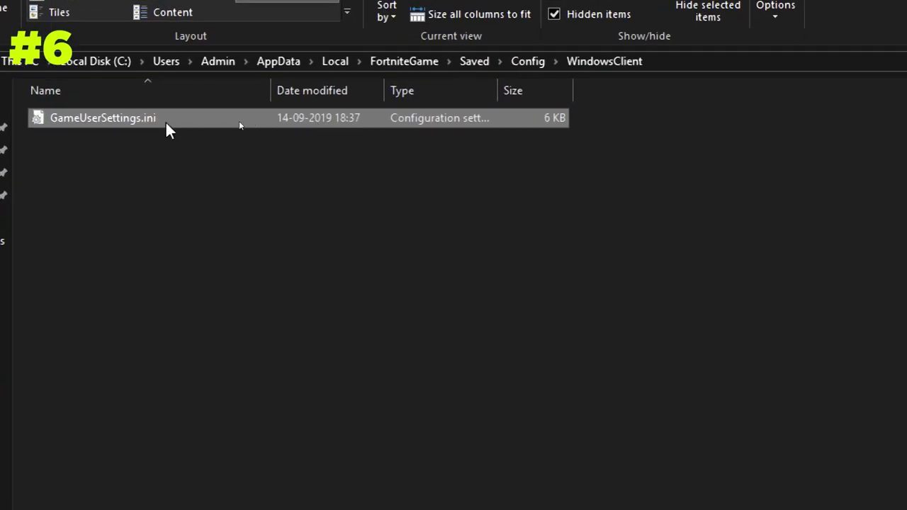
- Set the Read-only attribute on GameUserSettings.ini in its file properties and apply it
{"action": "double_click", "coordinate": [239, 121]}
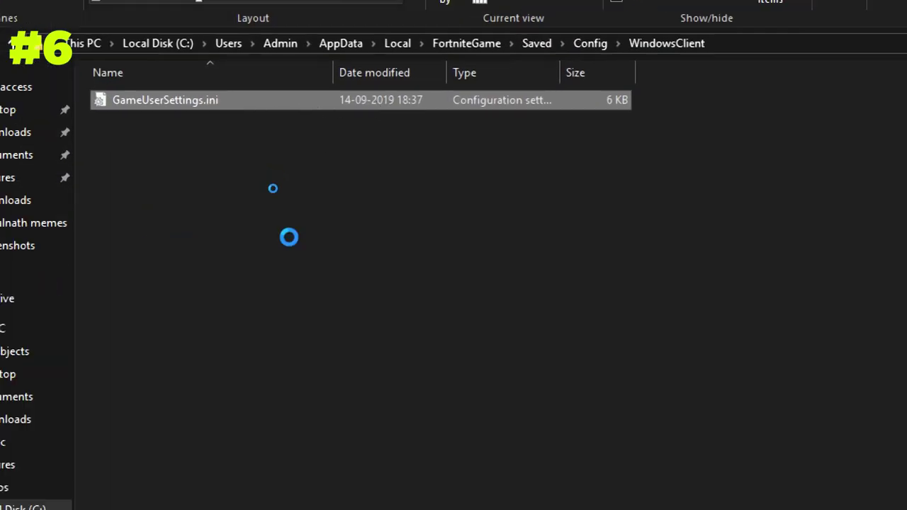
{"action": "right_click", "coordinate": [227, 104]}
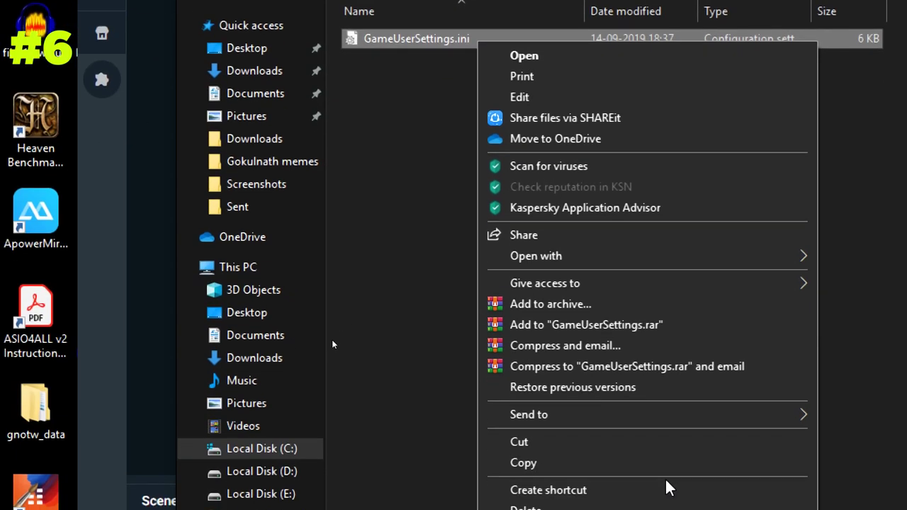
{"action": "left_click", "coordinate": [577, 486]}
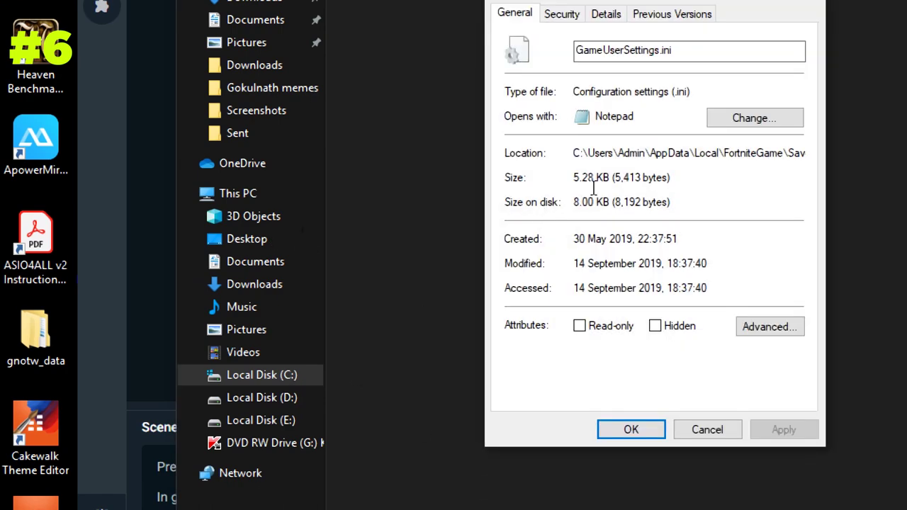
{"action": "left_click", "coordinate": [596, 331]}
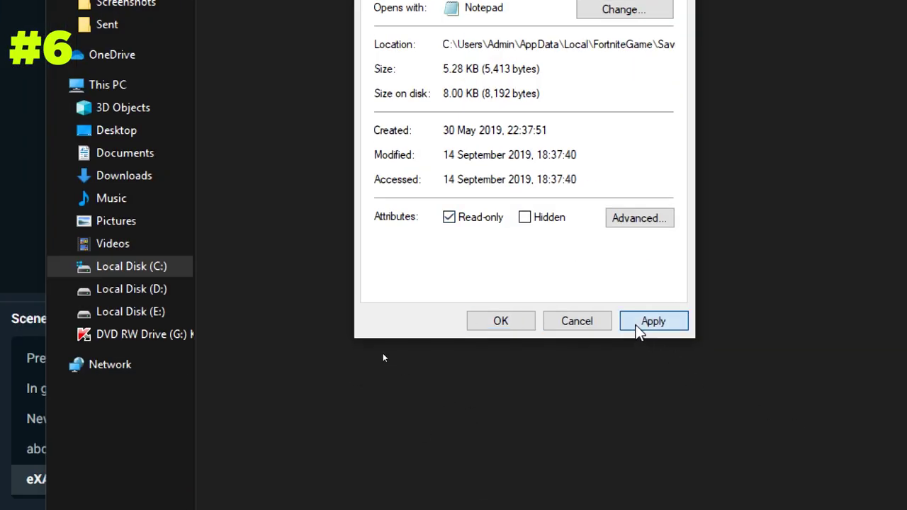
{"action": "left_click", "coordinate": [772, 434]}
{"action": "left_click", "coordinate": [494, 330]}
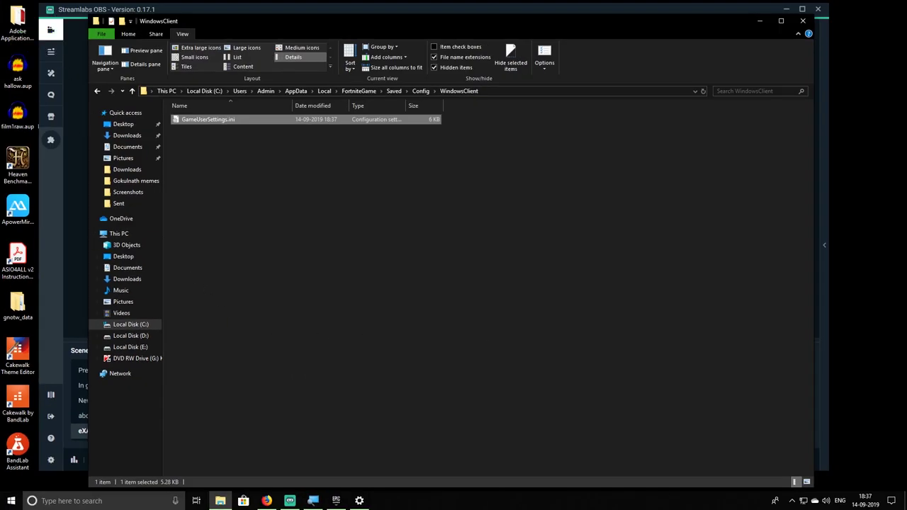
- Minimize the WindowsClient folder window and open Task Manager
{"action": "key", "text": "super"}
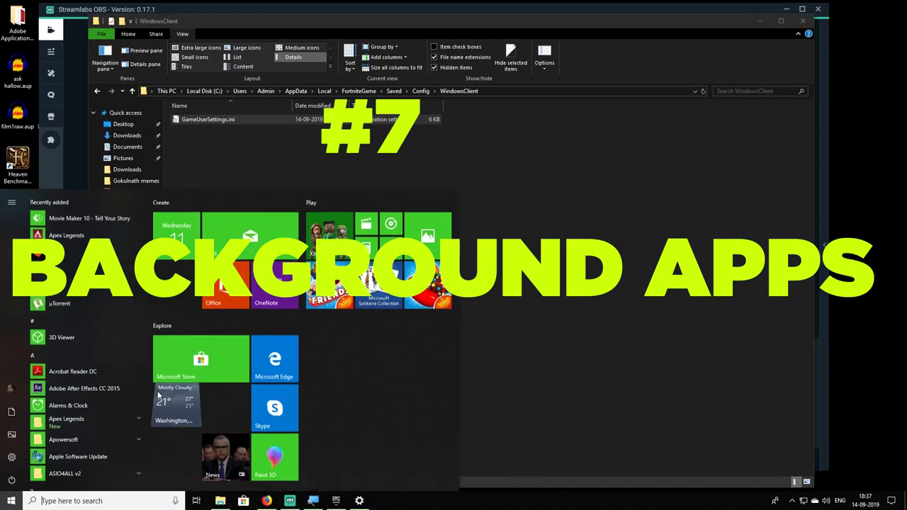
{"action": "key", "text": "super"}
{"action": "left_click", "coordinate": [759, 21]}
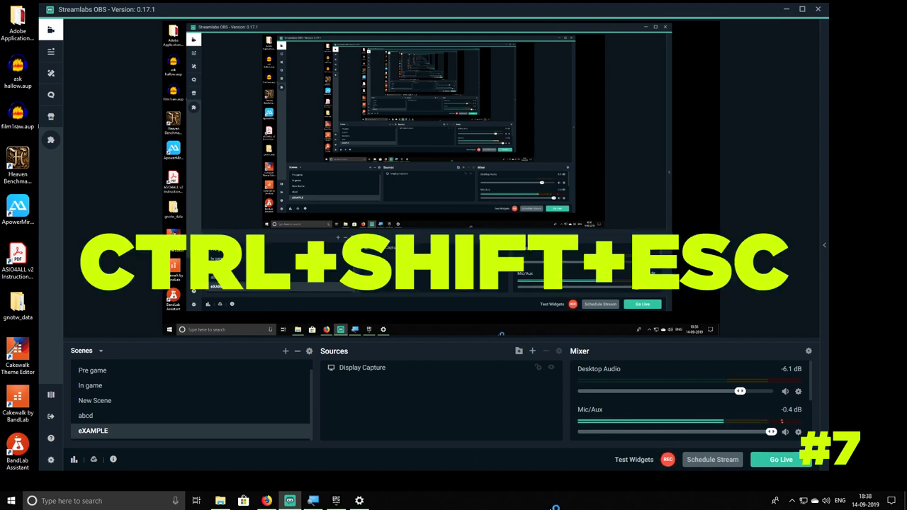
{"action": "key", "text": "ctrl+shift+Escape"}
{"action": "right_click", "coordinate": [528, 504]}
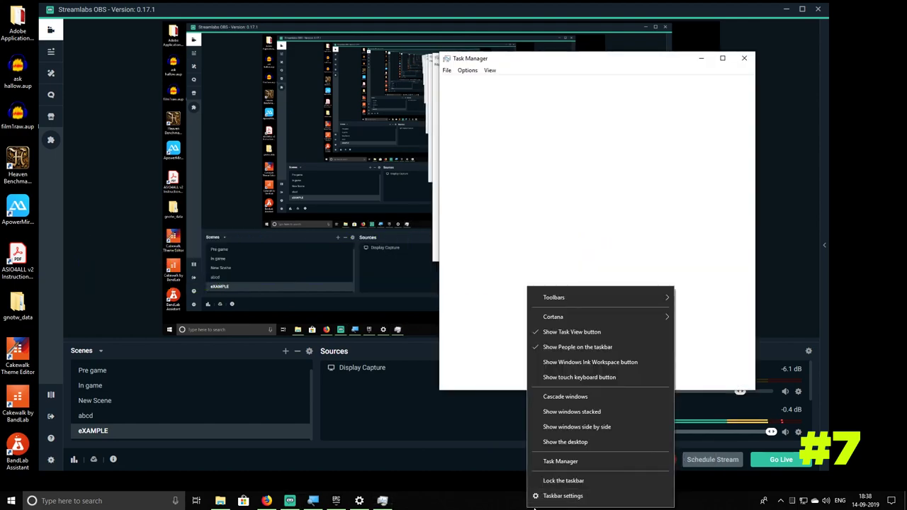
{"action": "left_click", "coordinate": [562, 461]}
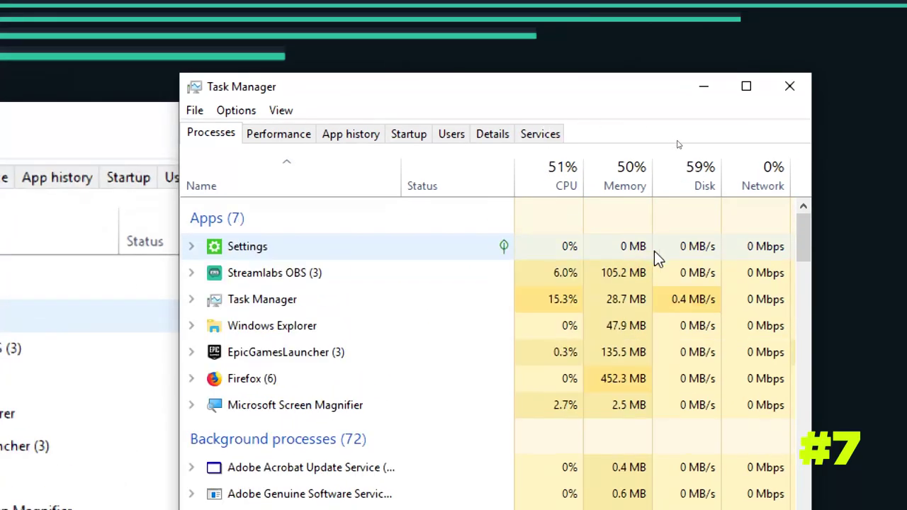
- Look over the running apps and background processes in Task Manager, maximizing the window and restoring its size
{"action": "scroll", "coordinate": [186, 388], "scroll_direction": "down", "scroll_amount": 3}
{"action": "scroll", "coordinate": [300, 388], "scroll_direction": "up", "scroll_amount": 1}
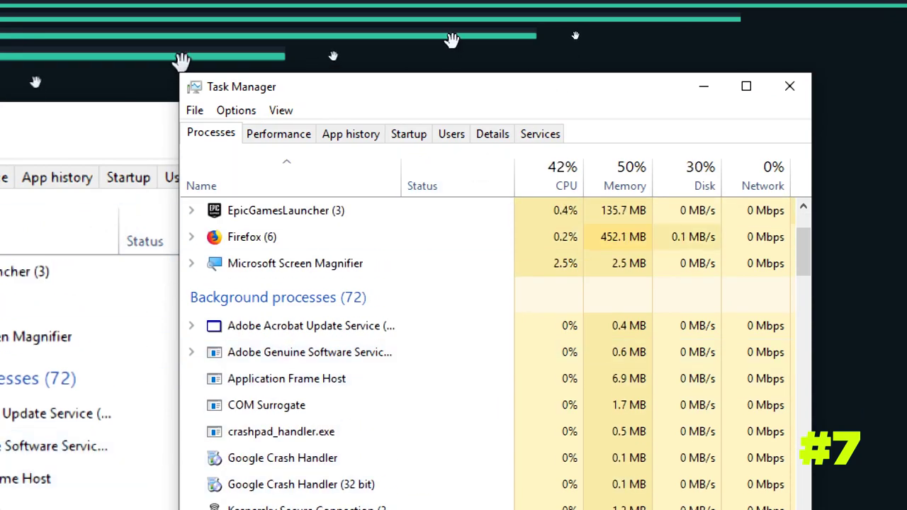
{"action": "left_click_drag", "start_coordinate": [437, 96], "coordinate": [432, 1]}
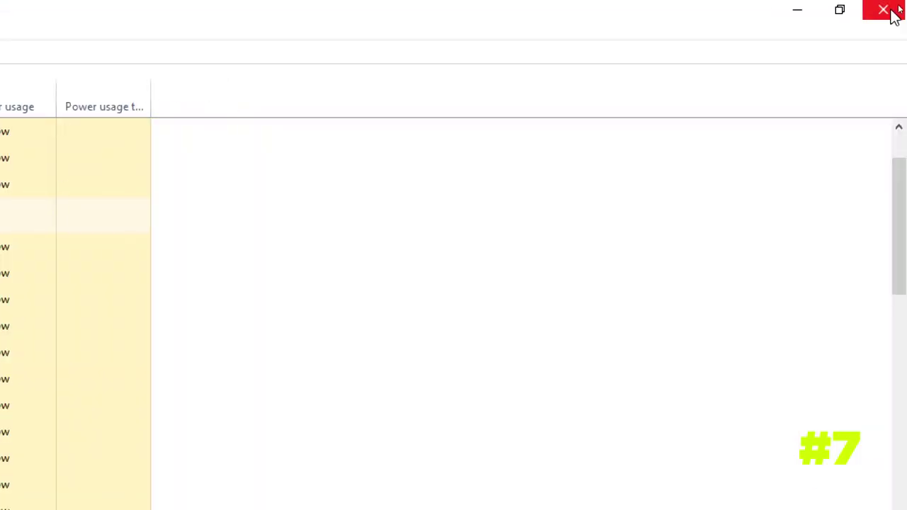
{"action": "left_click", "coordinate": [842, 11]}
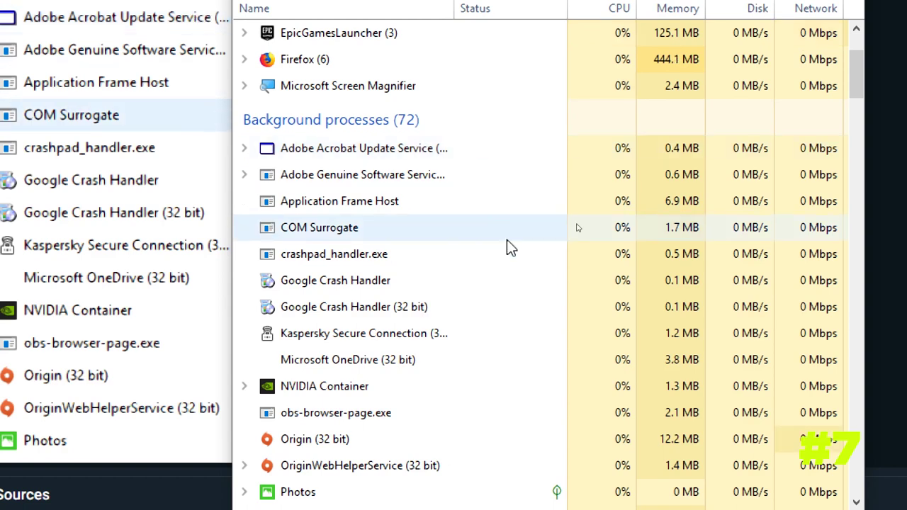
- Display the task options for the Adobe Acrobat Update Service, Origin (32 bit) and Videostream background processes
{"action": "left_click", "coordinate": [318, 176]}
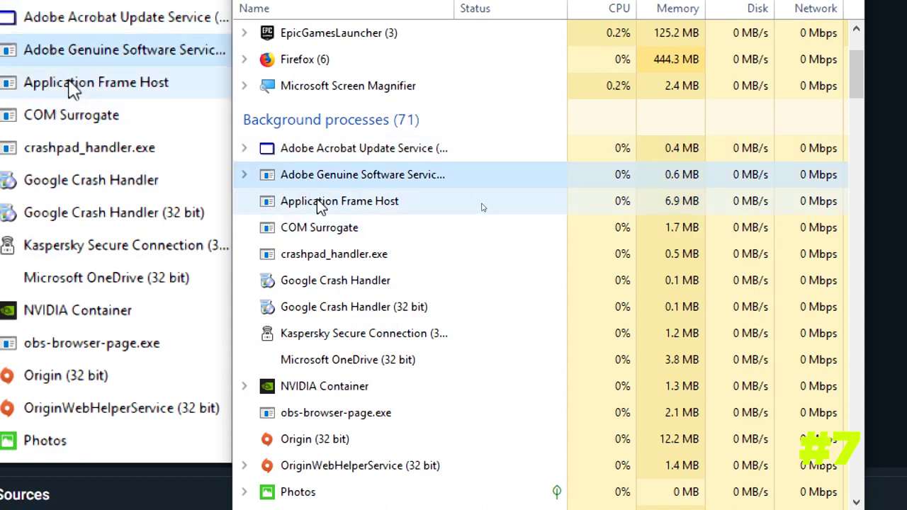
{"action": "right_click", "coordinate": [355, 149]}
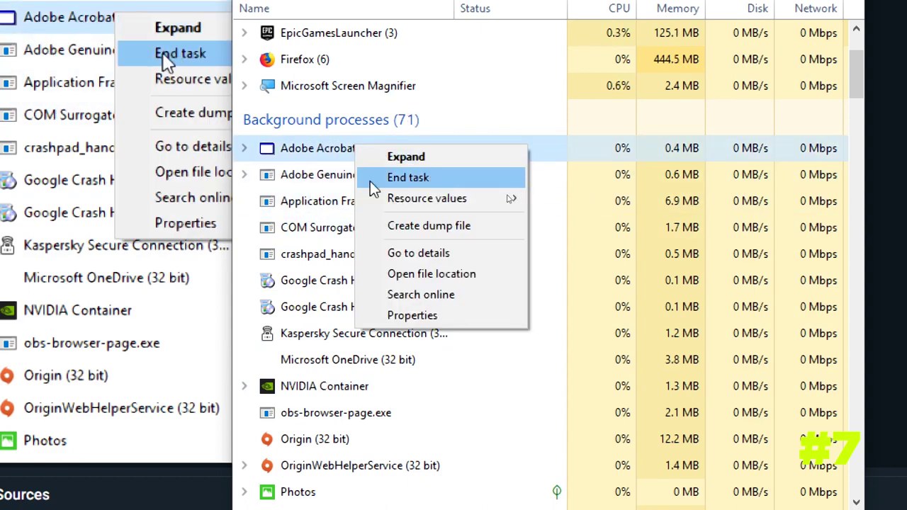
{"action": "left_click", "coordinate": [285, 184]}
{"action": "scroll", "coordinate": [283, 333], "scroll_direction": "down", "scroll_amount": 2}
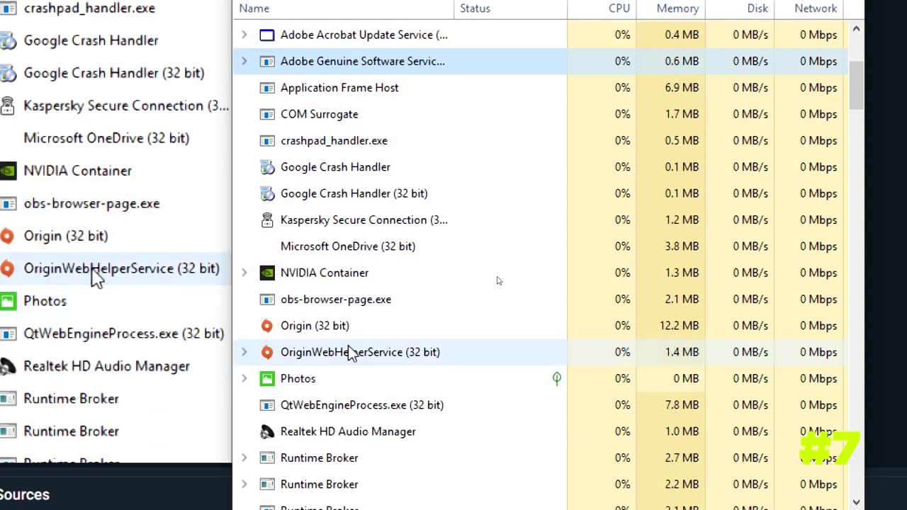
{"action": "right_click", "coordinate": [300, 326]}
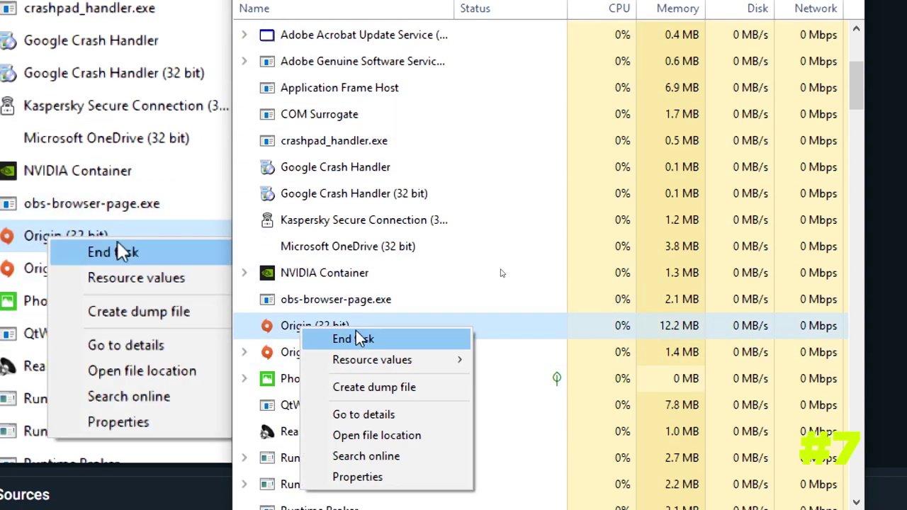
{"action": "left_click", "coordinate": [276, 337]}
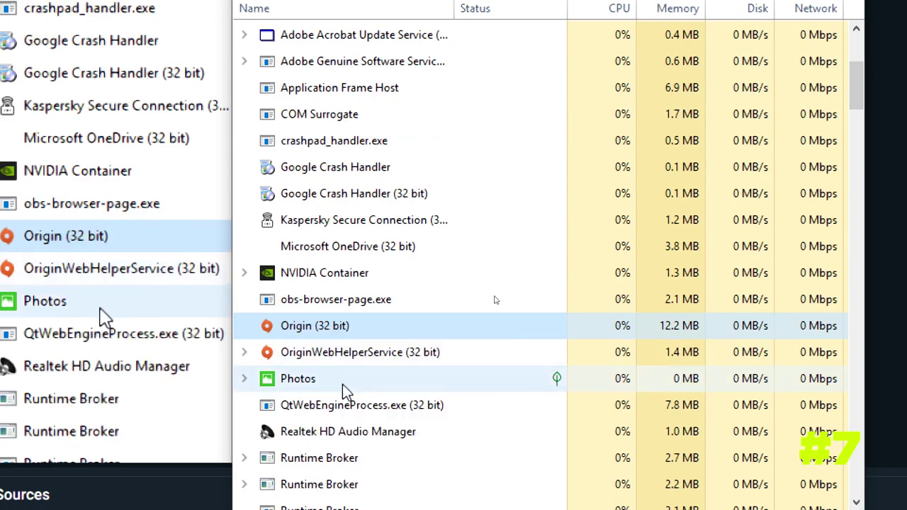
{"action": "scroll", "coordinate": [342, 385], "scroll_direction": "down", "scroll_amount": 6}
{"action": "left_click", "coordinate": [362, 162]}
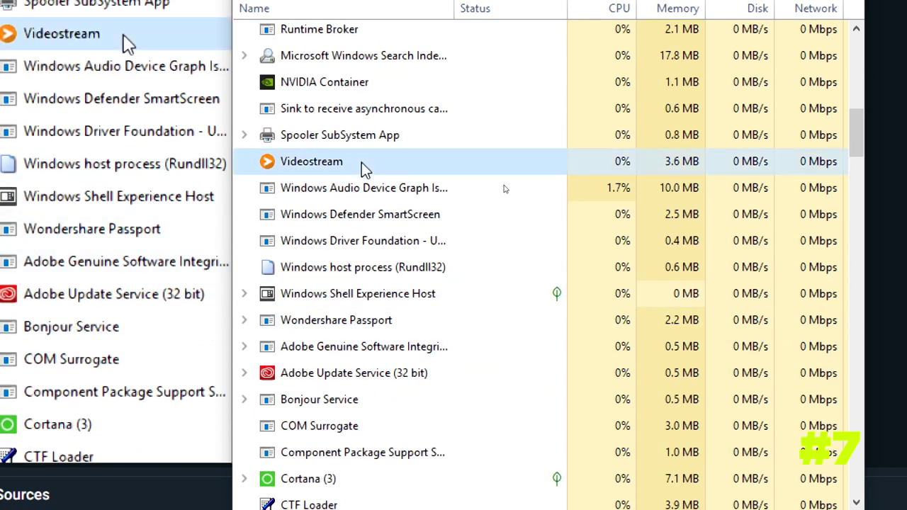
{"action": "right_click", "coordinate": [316, 171]}
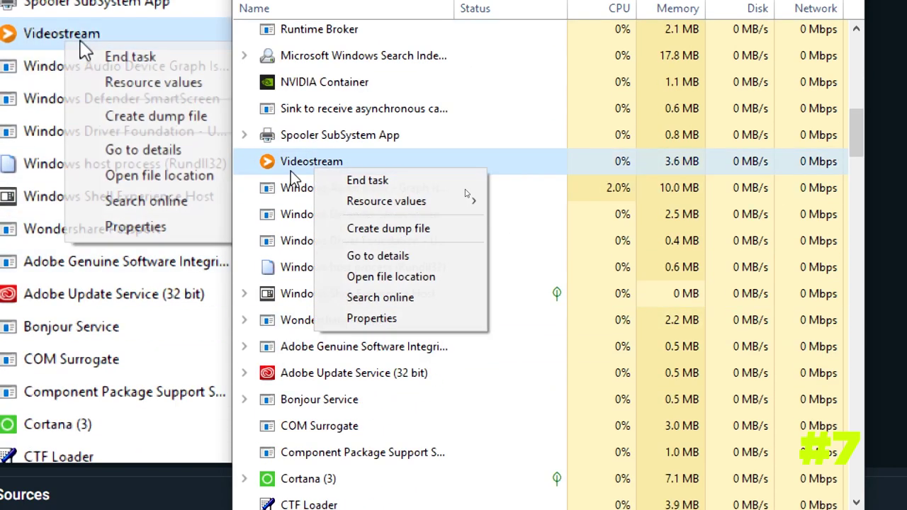
{"action": "left_click", "coordinate": [354, 180]}
- Examine the rest of the background processes, including Cortana, Microsoft Store and SkypeApp
{"action": "scroll", "coordinate": [548, 264], "scroll_direction": "down", "scroll_amount": 3}
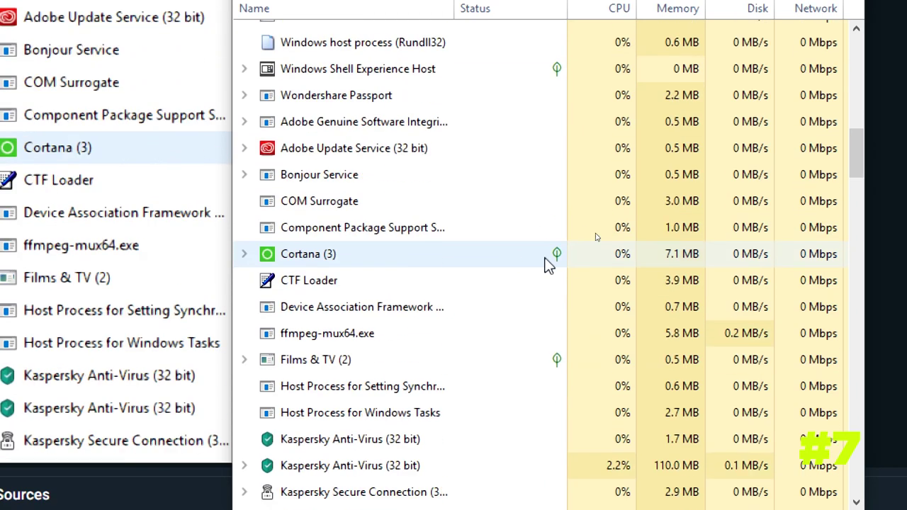
{"action": "scroll", "coordinate": [545, 260], "scroll_direction": "up", "scroll_amount": 3}
{"action": "scroll", "coordinate": [418, 283], "scroll_direction": "down", "scroll_amount": 3}
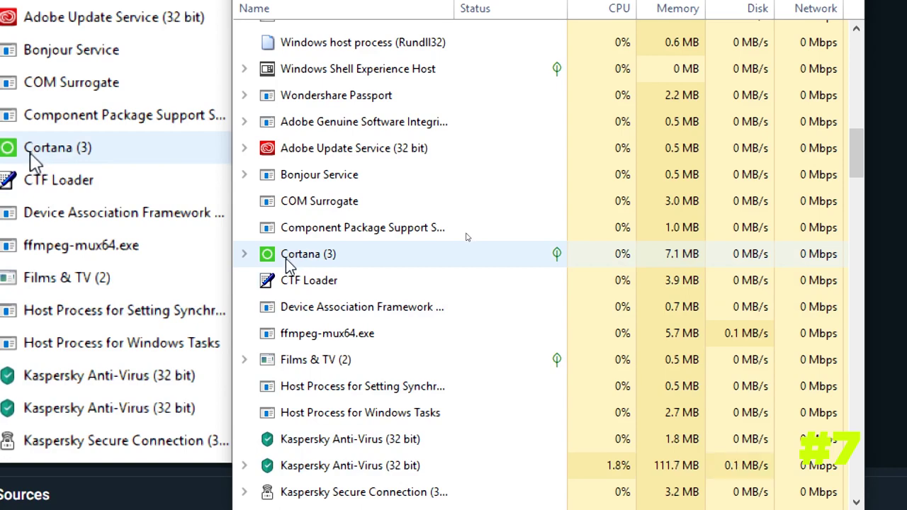
{"action": "scroll", "coordinate": [305, 276], "scroll_direction": "down", "scroll_amount": 3}
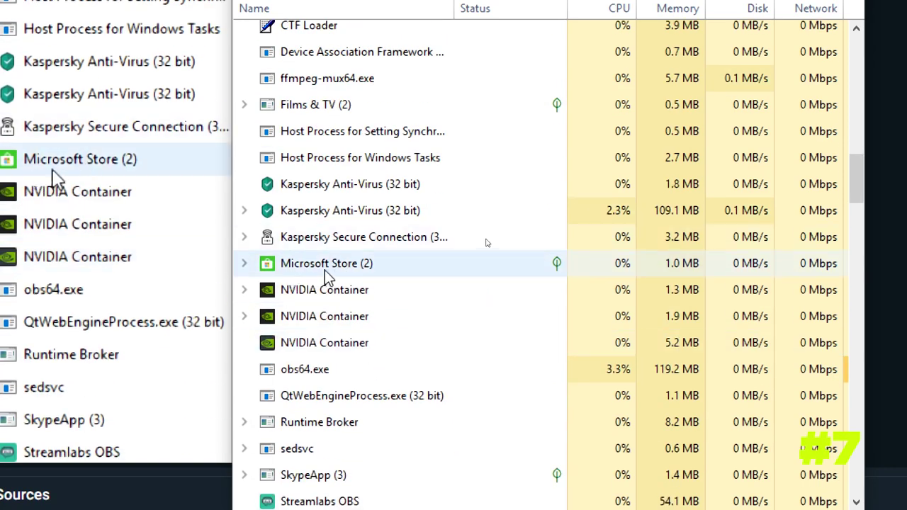
{"action": "scroll", "coordinate": [358, 354], "scroll_direction": "down", "scroll_amount": 2}
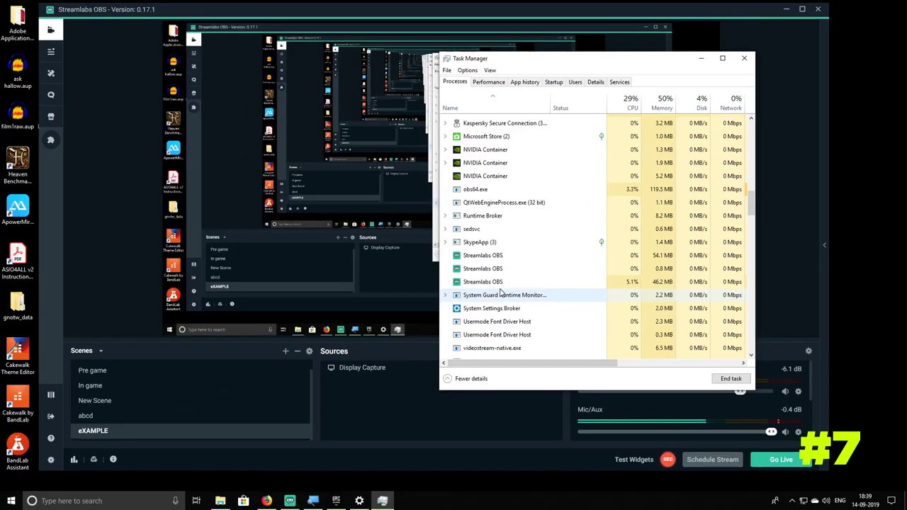
- Show Task Manager's list of startup programs and minimize the Streamlabs OBS window
{"action": "left_click_drag", "start_coordinate": [534, 59], "coordinate": [546, 63]}
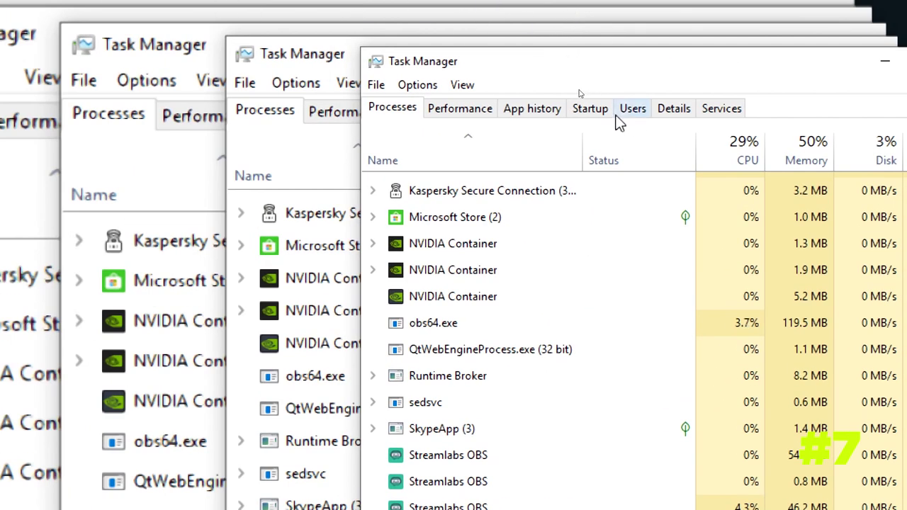
{"action": "left_click", "coordinate": [561, 87]}
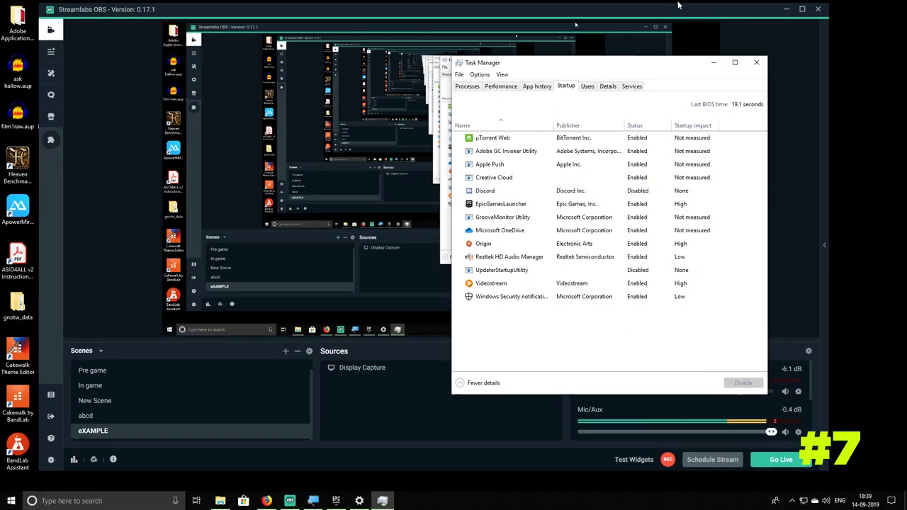
{"action": "left_click", "coordinate": [787, 9]}
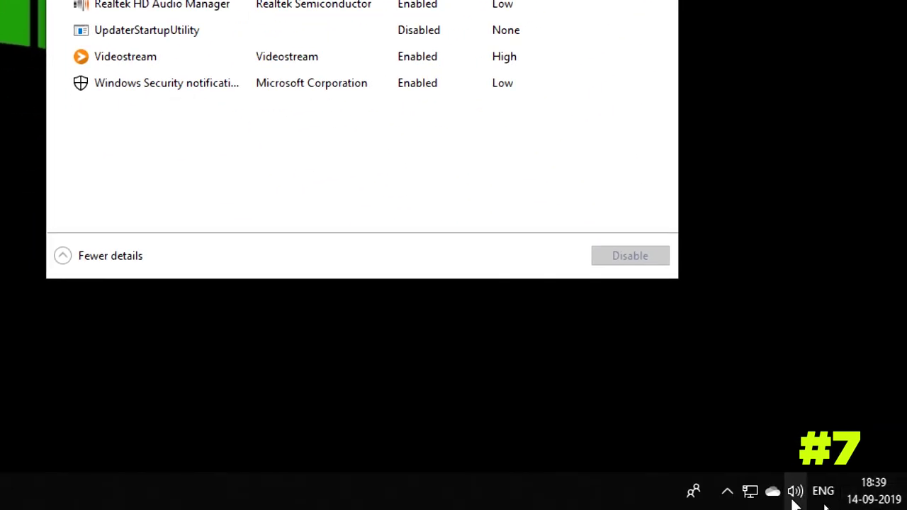
- Check the hidden system tray icons for apps running in the background, and close the overflow area
{"action": "left_click", "coordinate": [796, 491]}
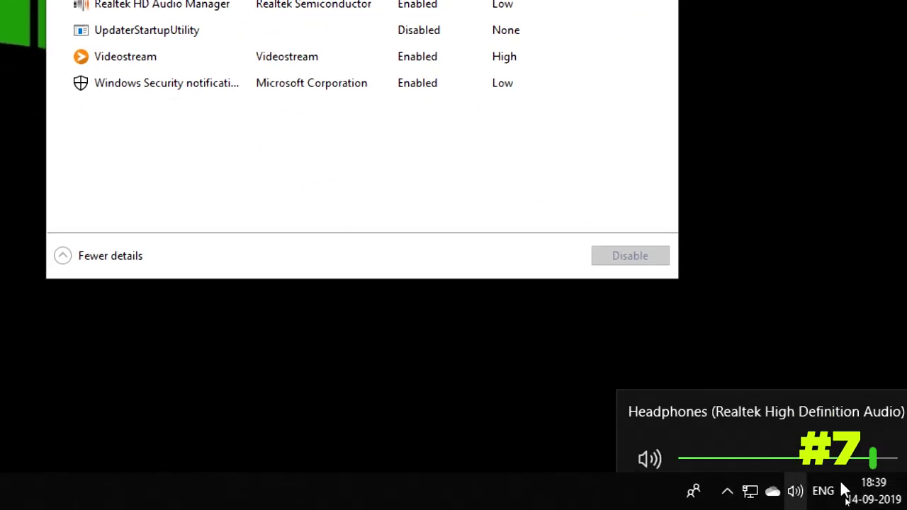
{"action": "left_click", "coordinate": [727, 491]}
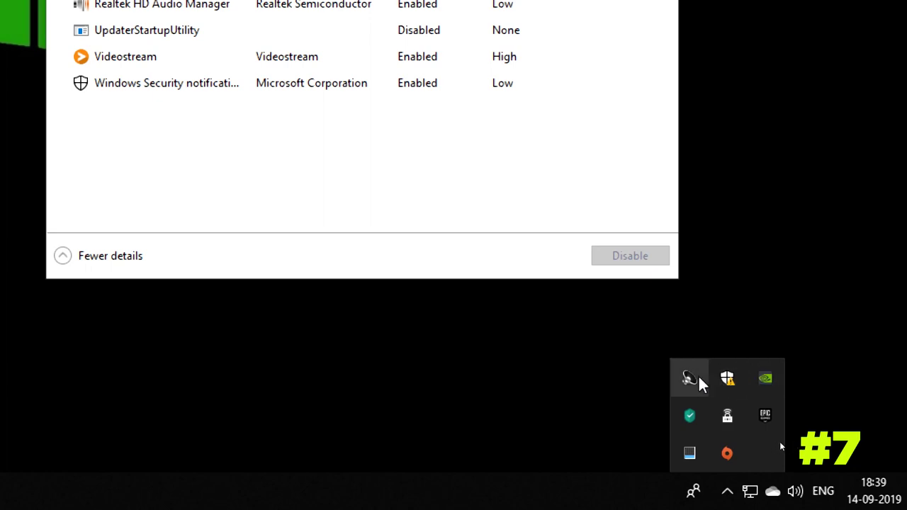
{"action": "left_click", "coordinate": [725, 490]}
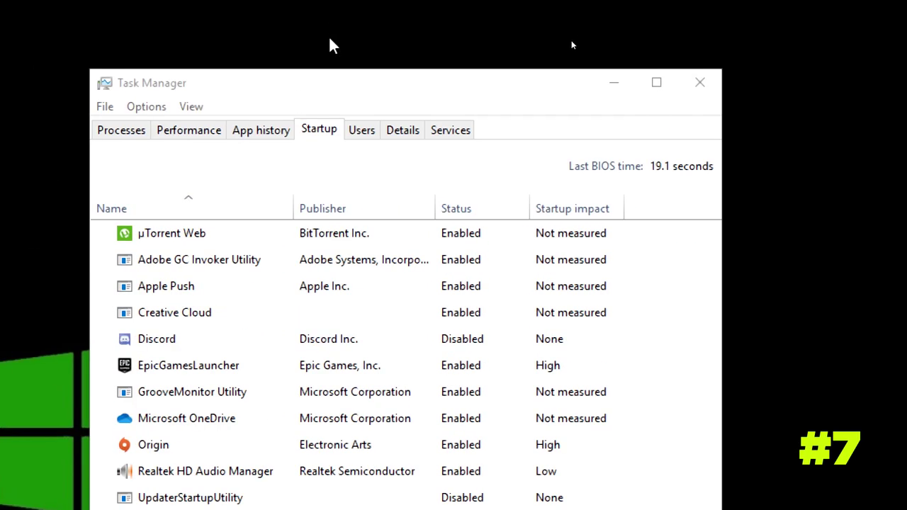
- Disable µTorrent Web, Adobe GC Invoker Utility and Apple Push as startup programs
{"action": "left_click", "coordinate": [260, 233]}
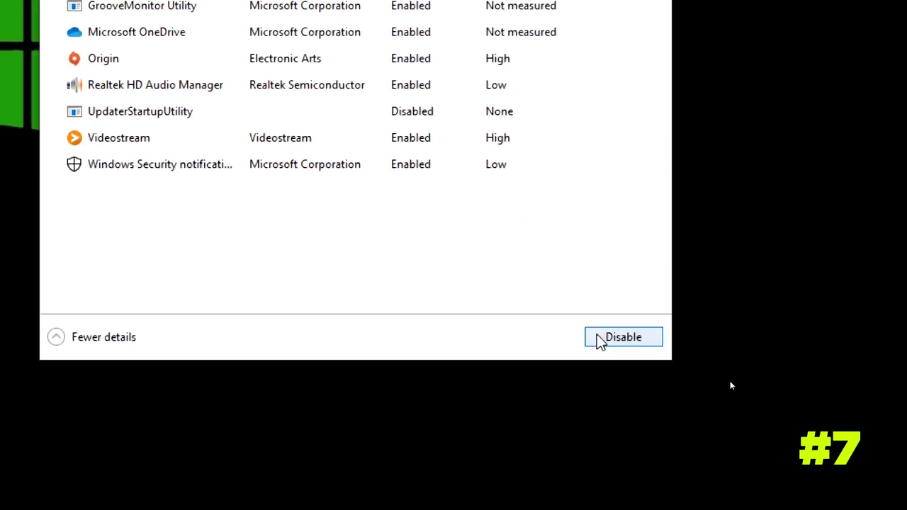
{"action": "left_click", "coordinate": [599, 339]}
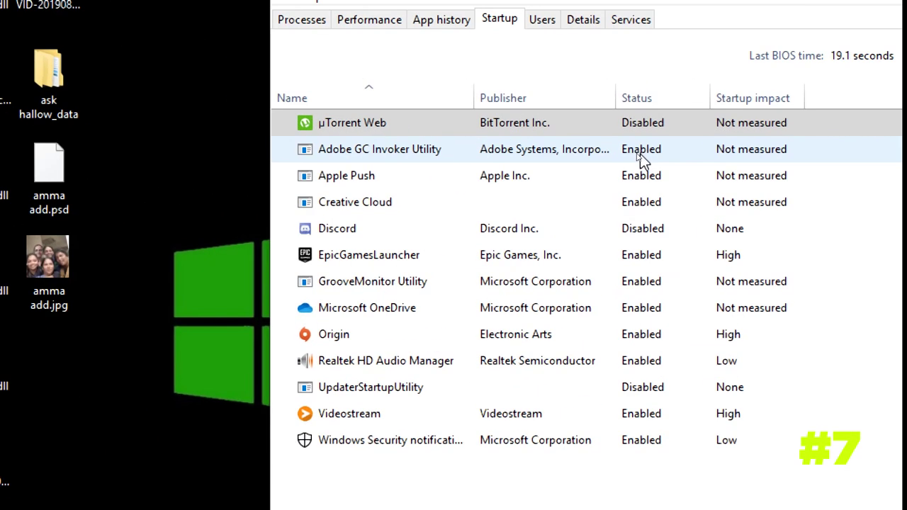
{"action": "left_click", "coordinate": [492, 150]}
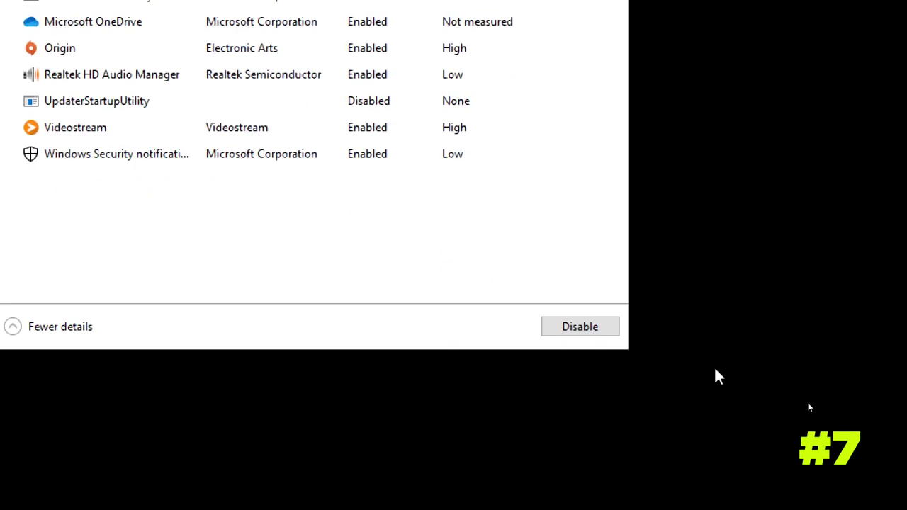
{"action": "left_click", "coordinate": [567, 331]}
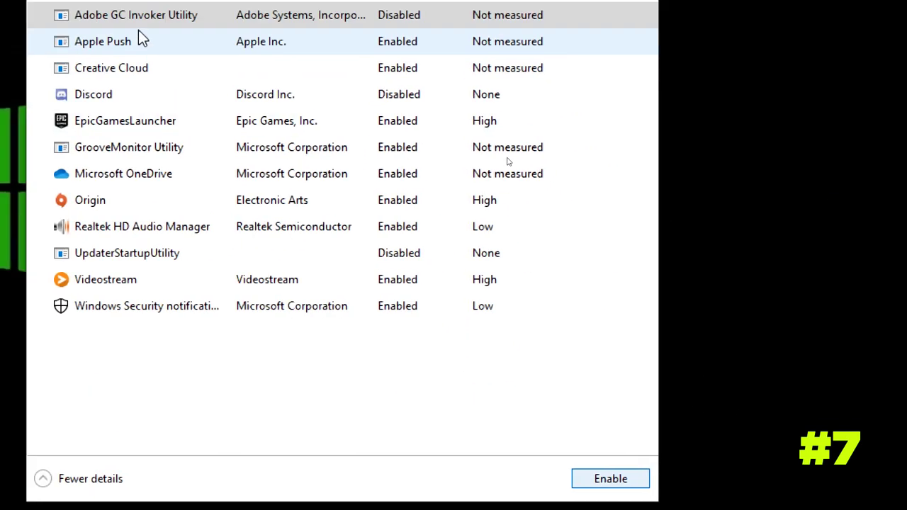
{"action": "left_click", "coordinate": [228, 90]}
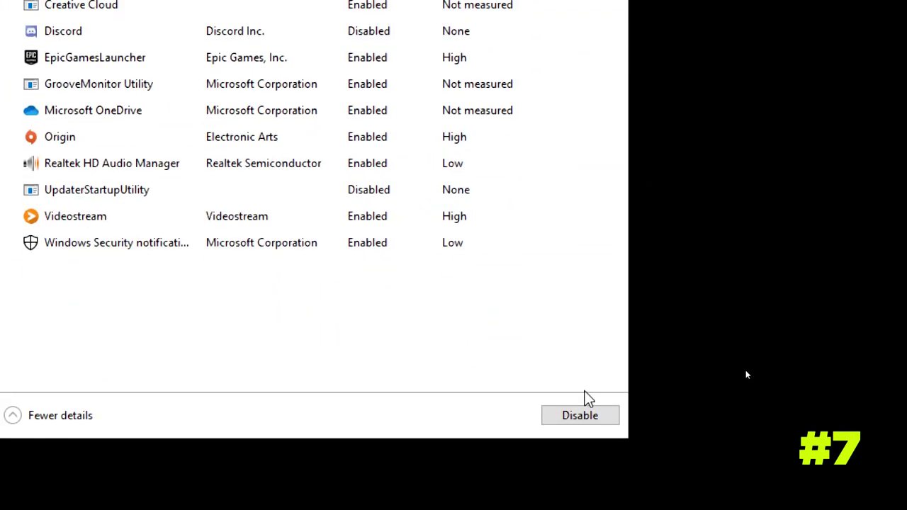
{"action": "left_click", "coordinate": [579, 419]}
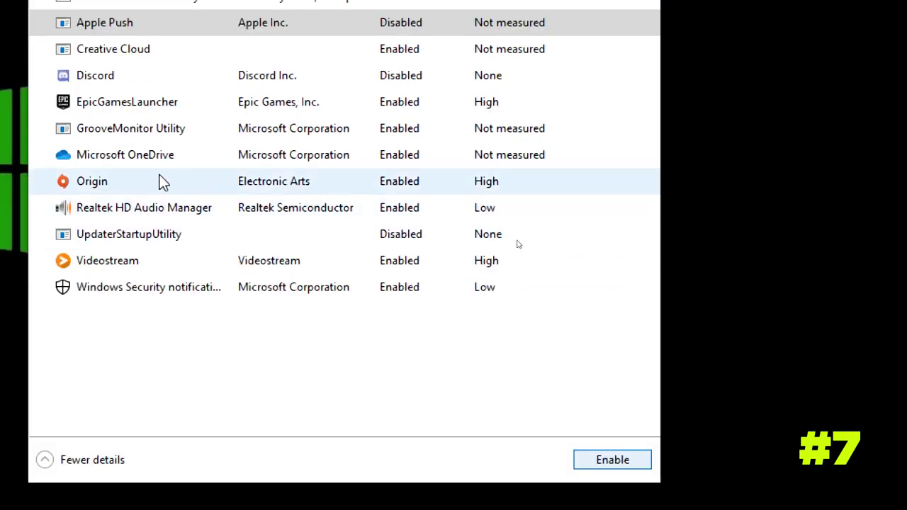
- Disable Origin and Videostream as startup programs
{"action": "left_click", "coordinate": [162, 182]}
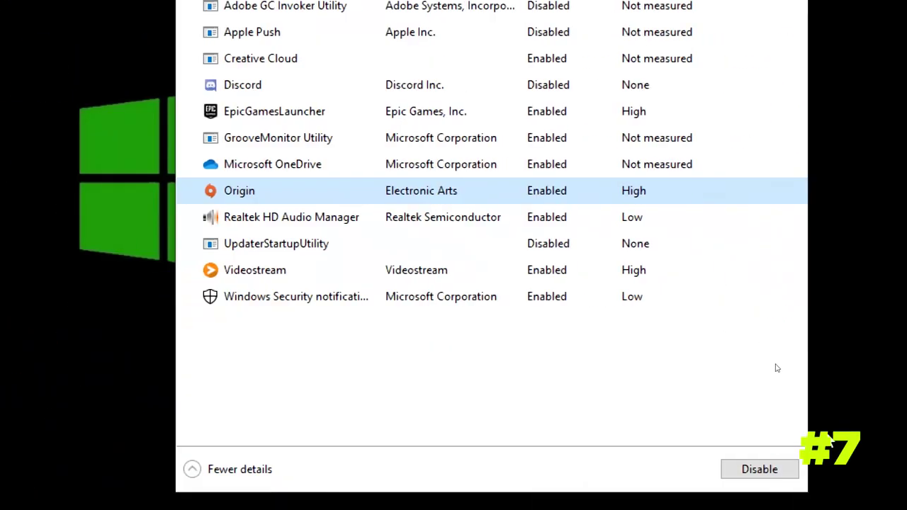
{"action": "left_click", "coordinate": [757, 469]}
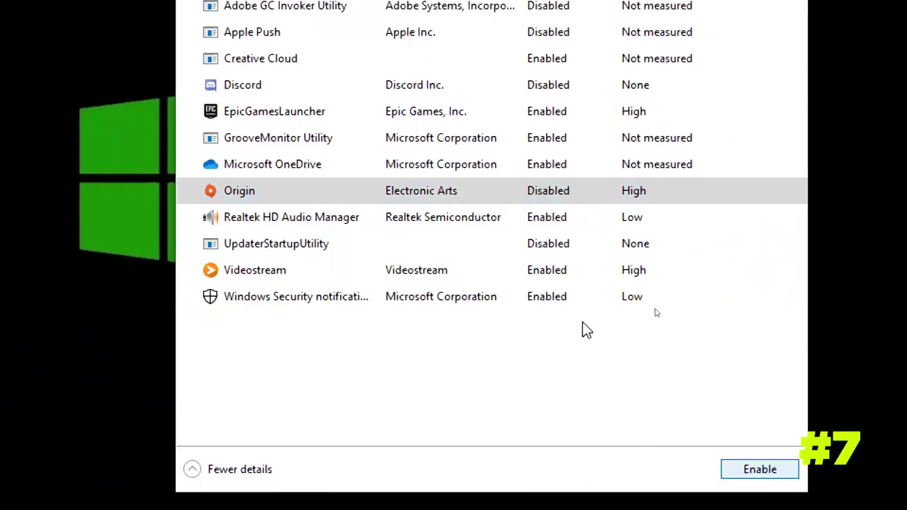
{"action": "left_click", "coordinate": [214, 271]}
{"action": "left_click", "coordinate": [778, 471]}
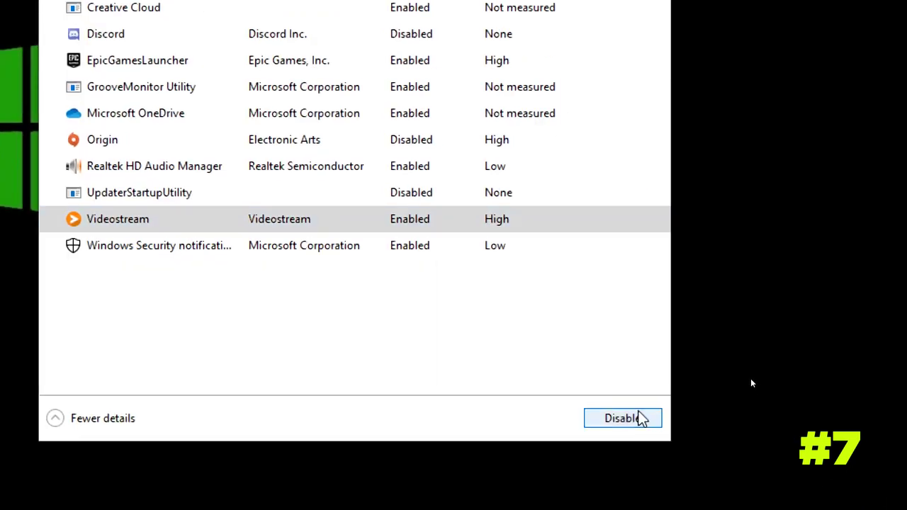
- Review the startup entries for Realtek HD Audio Manager, Windows Security notification and Microsoft OneDrive
{"action": "left_click", "coordinate": [117, 166]}
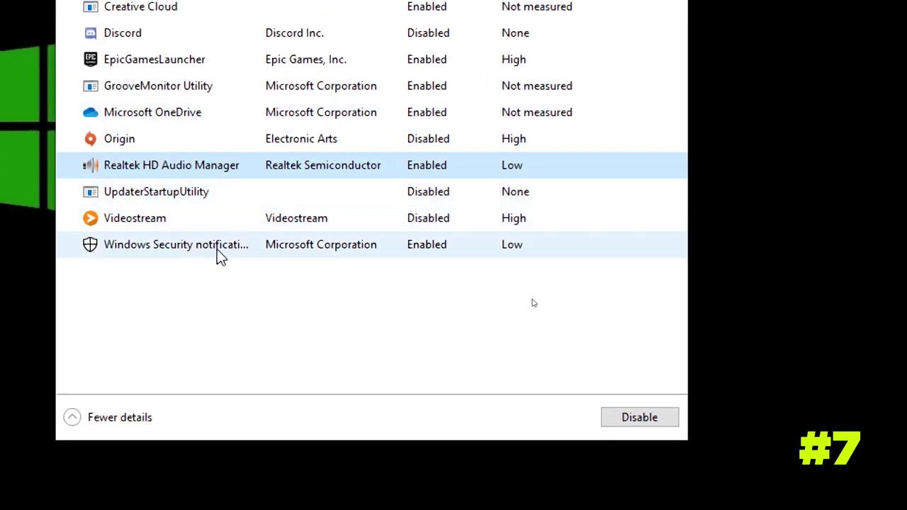
{"action": "left_click", "coordinate": [217, 249]}
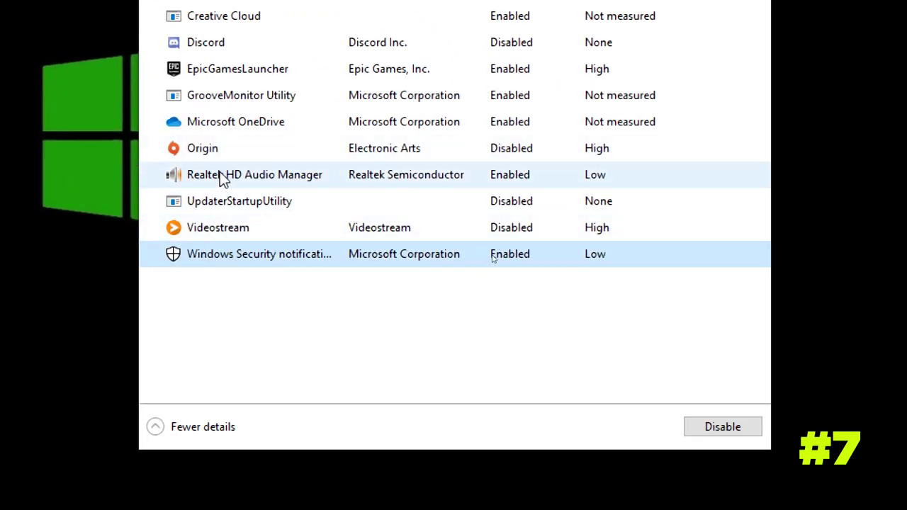
{"action": "left_click", "coordinate": [434, 122]}
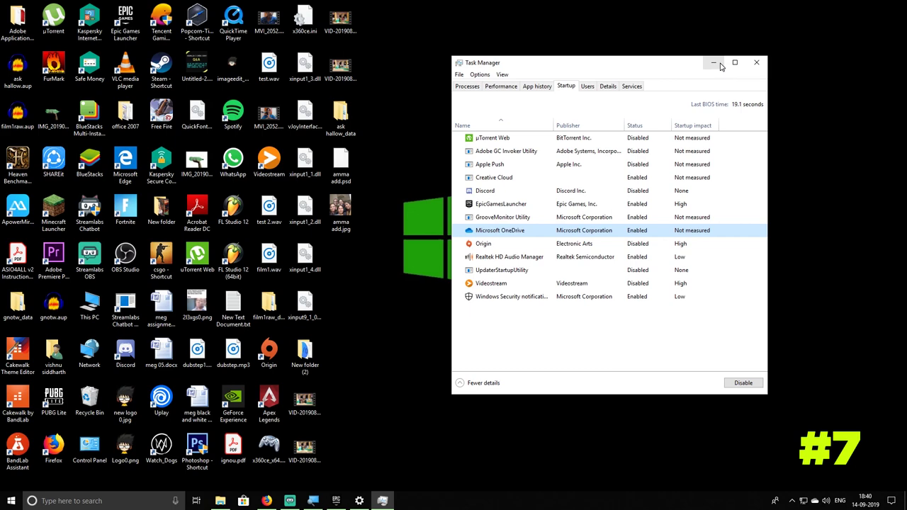
{"action": "left_click", "coordinate": [289, 501]}
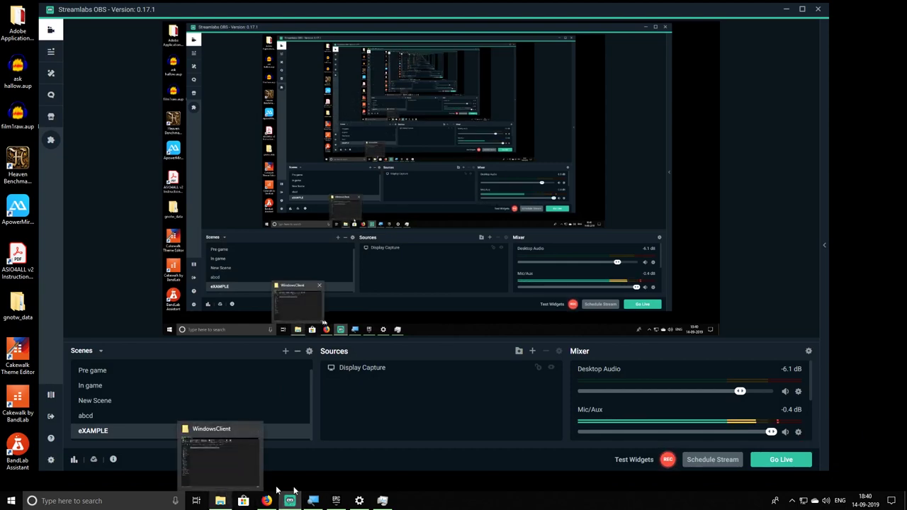
{"action": "mouse_move", "coordinate": [284, 504]}
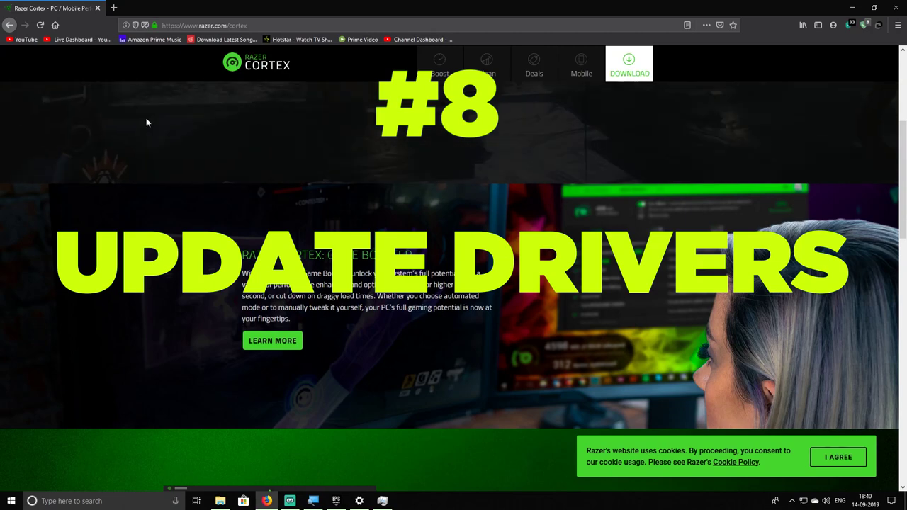
{"action": "left_click", "coordinate": [126, 25]}
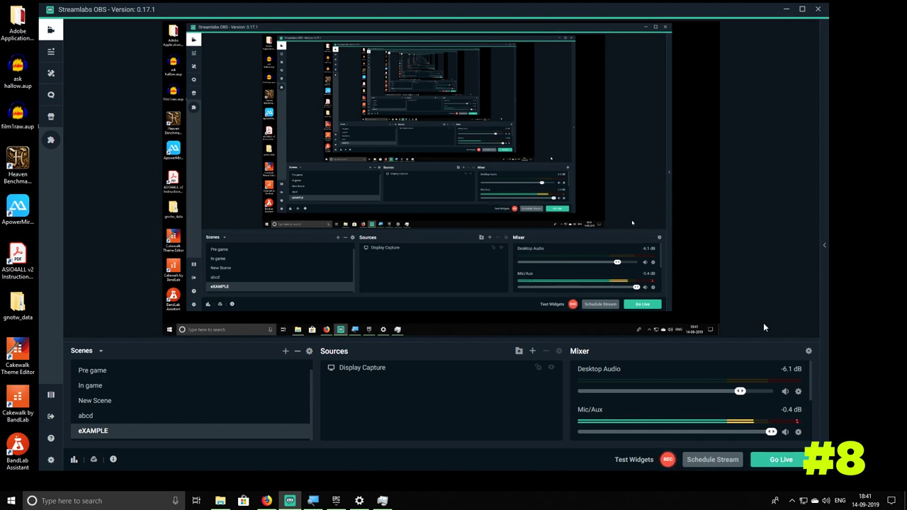
{"action": "left_click", "coordinate": [785, 11]}
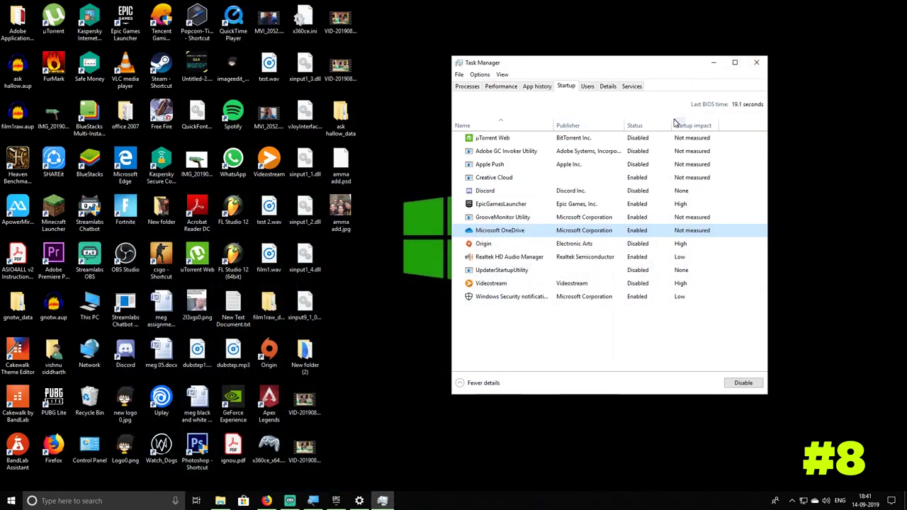
{"action": "left_click", "coordinate": [289, 501]}
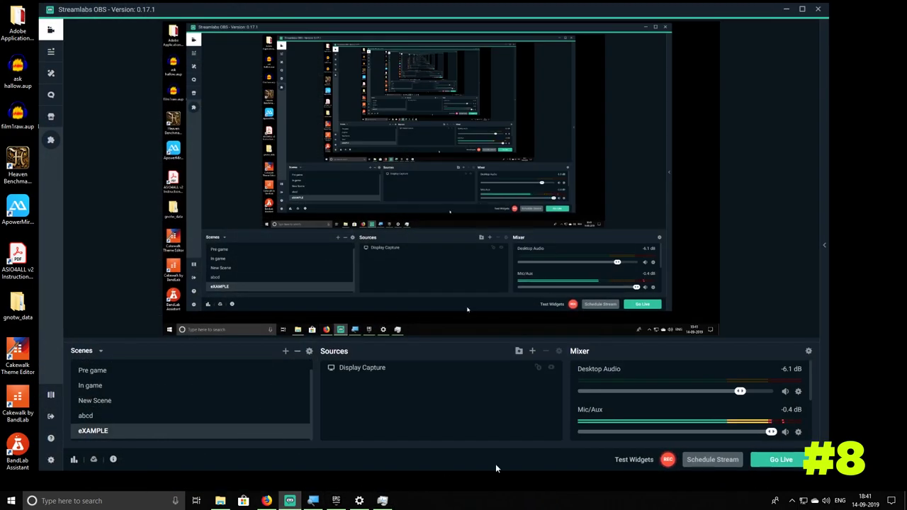
{"action": "left_click", "coordinate": [786, 9]}
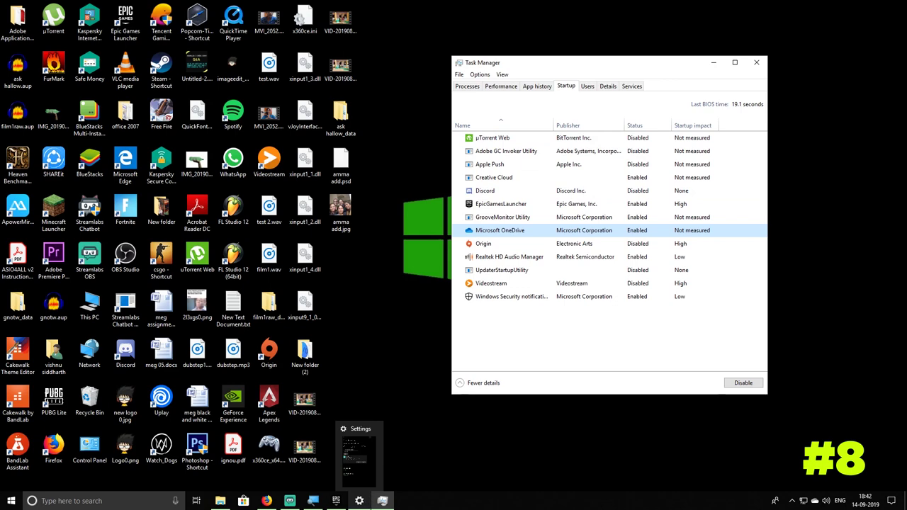
- Minimize the Task Manager and Streamlabs OBS windows to clear the desktop
{"action": "mouse_move", "coordinate": [389, 503]}
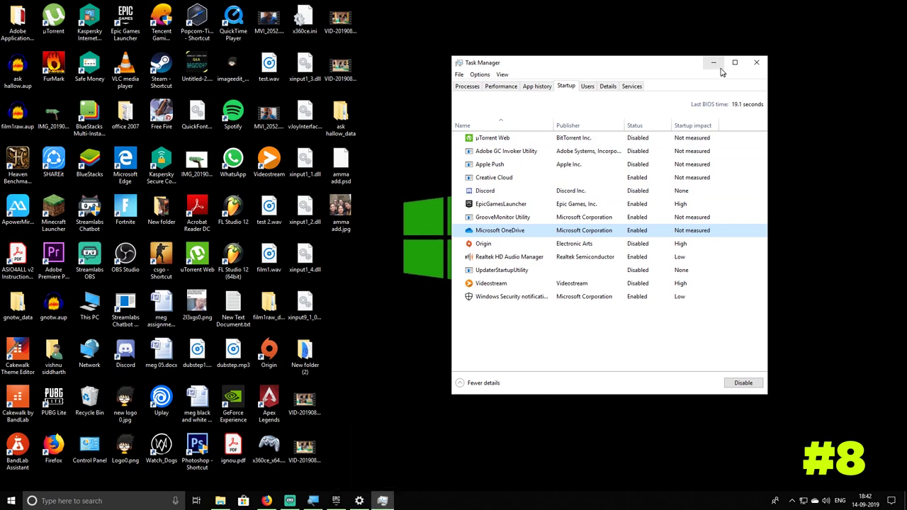
{"action": "left_click", "coordinate": [714, 62]}
{"action": "left_click", "coordinate": [290, 501]}
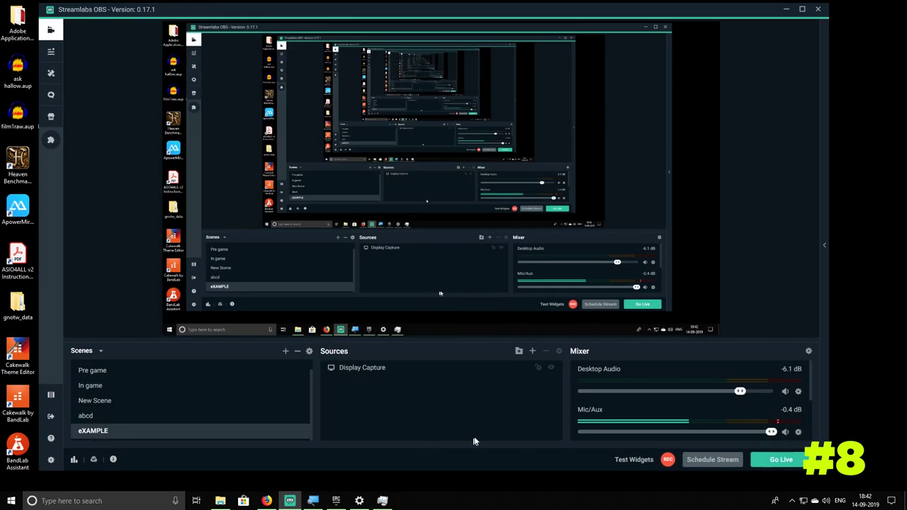
{"action": "left_click", "coordinate": [786, 9]}
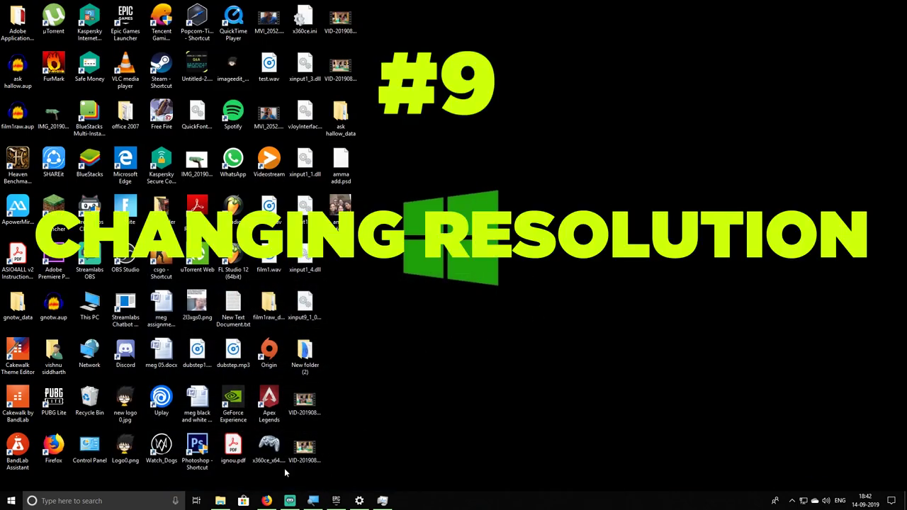
{"action": "mouse_move", "coordinate": [288, 503]}
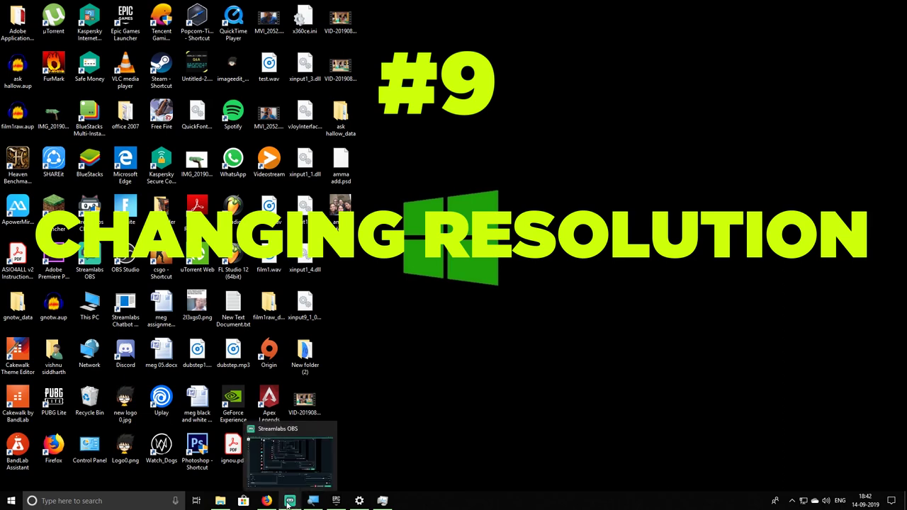
{"action": "left_click", "coordinate": [360, 502]}
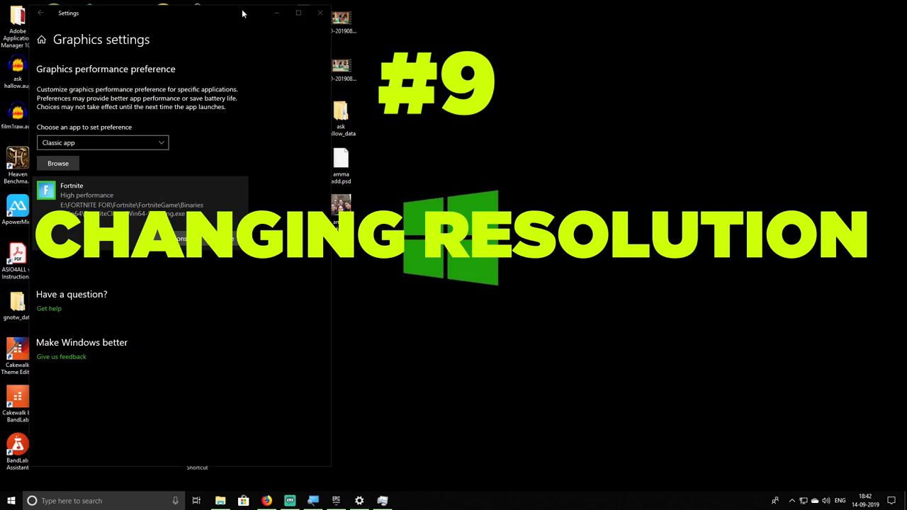
{"action": "left_click", "coordinate": [277, 13]}
{"action": "key", "text": "super"}
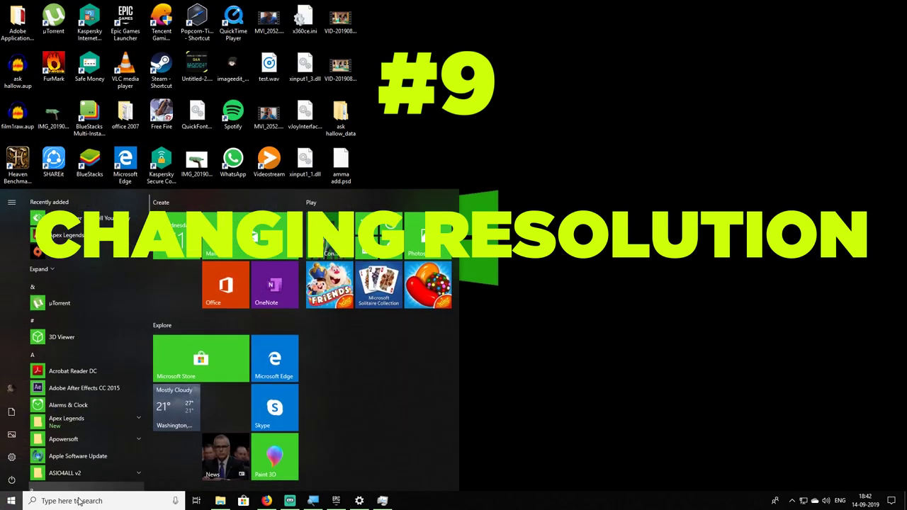
{"action": "key", "text": "Escape"}
{"action": "right_click", "coordinate": [558, 295]}
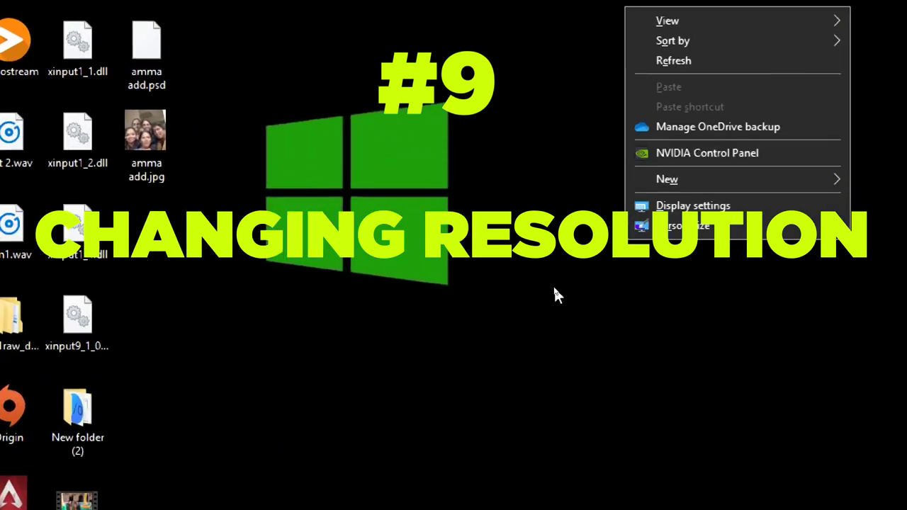
{"action": "key", "text": "Escape"}
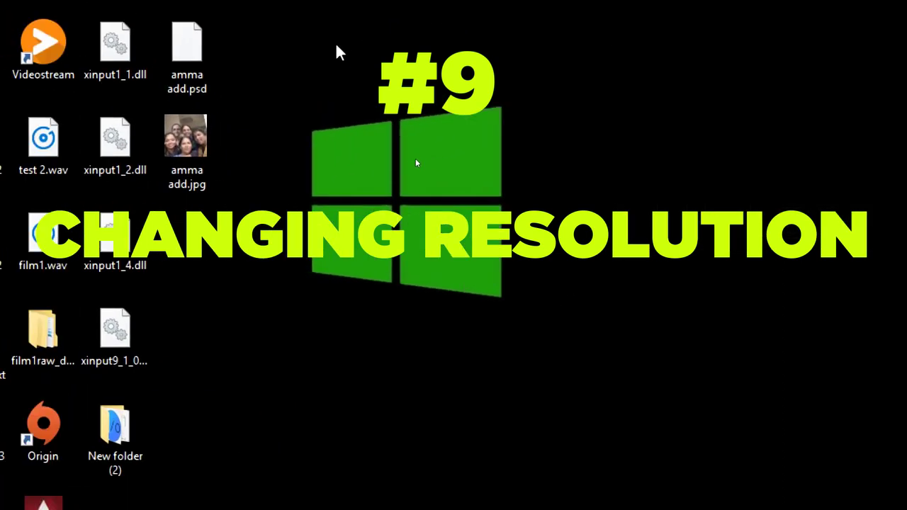
- Open the Windows display settings from the desktop, review the available screen resolutions down to 800 × 600, and minimize the window
{"action": "right_click", "coordinate": [290, 46]}
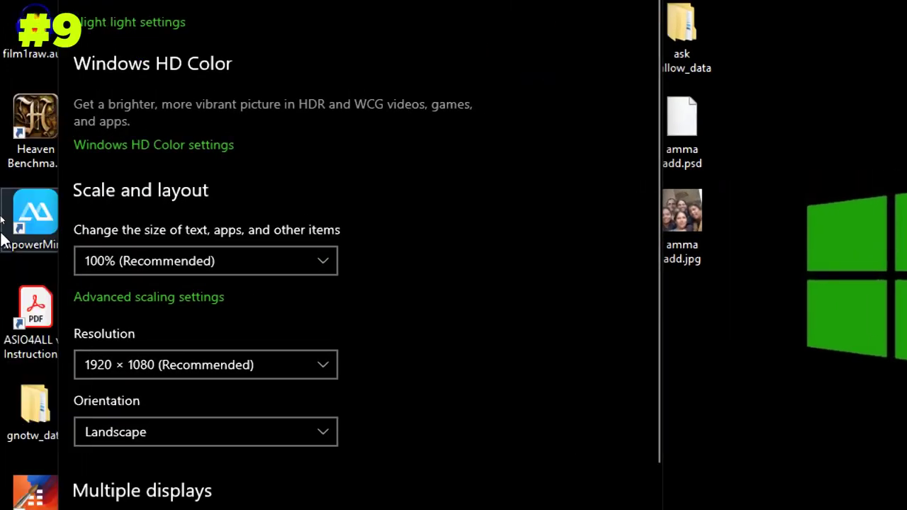
{"action": "left_click", "coordinate": [137, 365]}
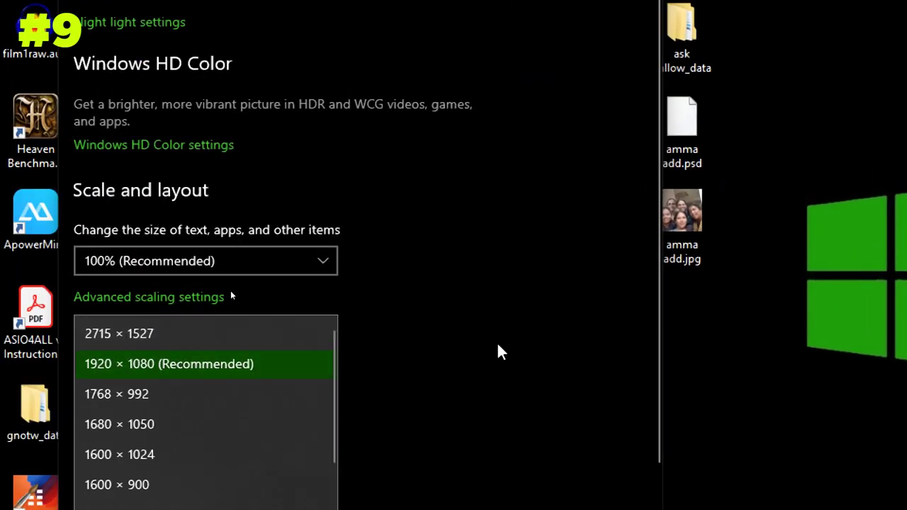
{"action": "scroll", "coordinate": [228, 312], "scroll_direction": "down", "scroll_amount": 5}
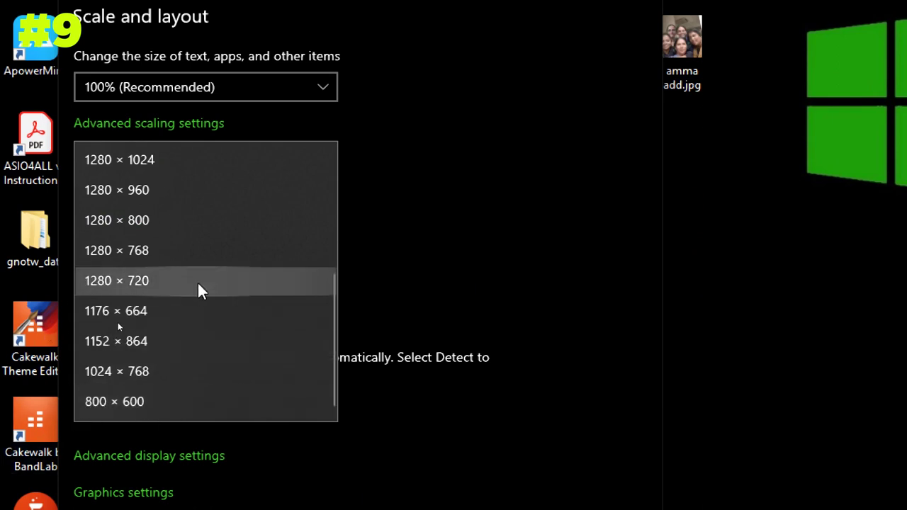
{"action": "key", "text": "Escape"}
{"action": "scroll", "coordinate": [296, 300], "scroll_direction": "down", "scroll_amount": 5}
{"action": "scroll", "coordinate": [354, 213], "scroll_direction": "up", "scroll_amount": 5}
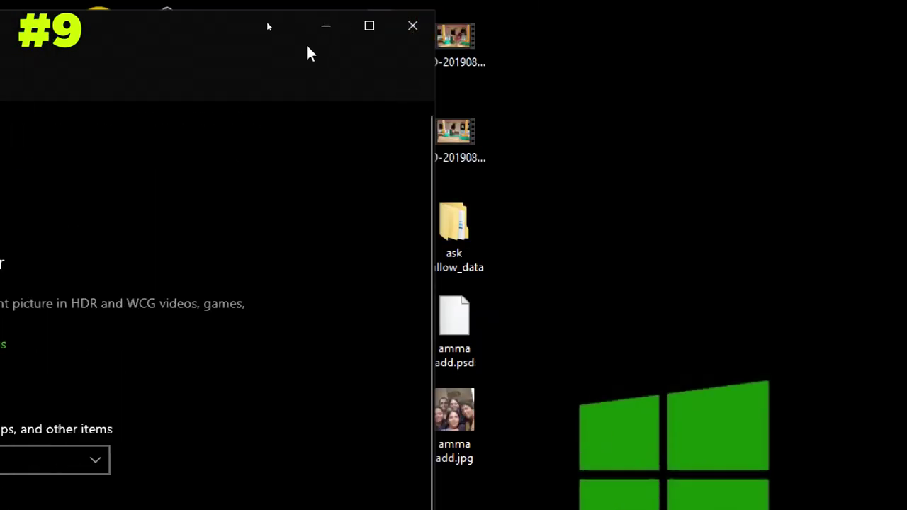
{"action": "left_click", "coordinate": [324, 24]}
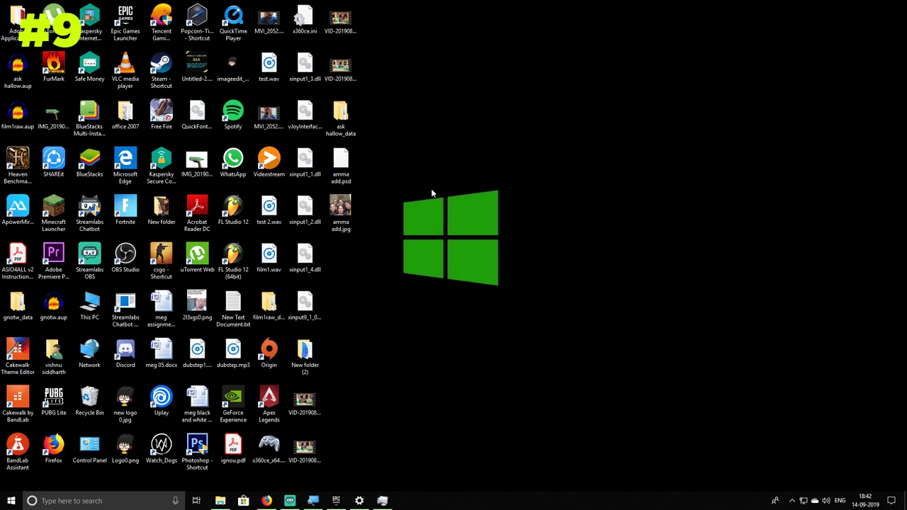
{"action": "left_click_drag", "start_coordinate": [403, 180], "coordinate": [471, 368]}
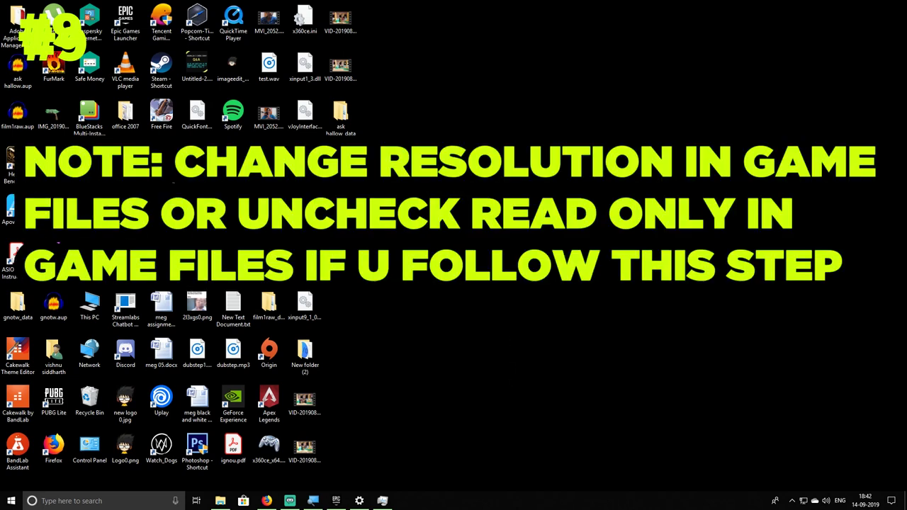
{"action": "left_click_drag", "start_coordinate": [378, 284], "coordinate": [609, 359]}
{"action": "left_click_drag", "start_coordinate": [495, 292], "coordinate": [418, 310]}
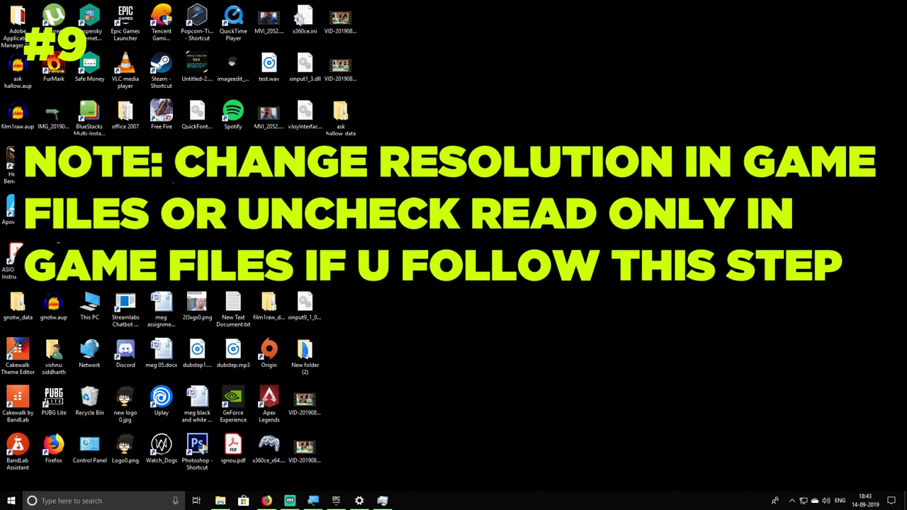
- Restore the Settings window with the Display page and make it slightly taller
{"action": "left_click", "coordinate": [360, 500]}
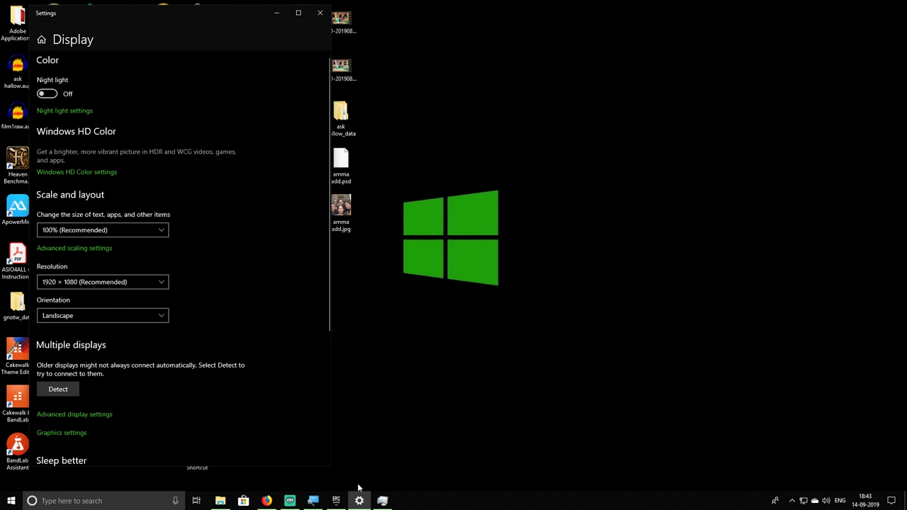
{"action": "left_click_drag", "start_coordinate": [321, 468], "coordinate": [322, 473]}
{"action": "left_click", "coordinate": [290, 501]}
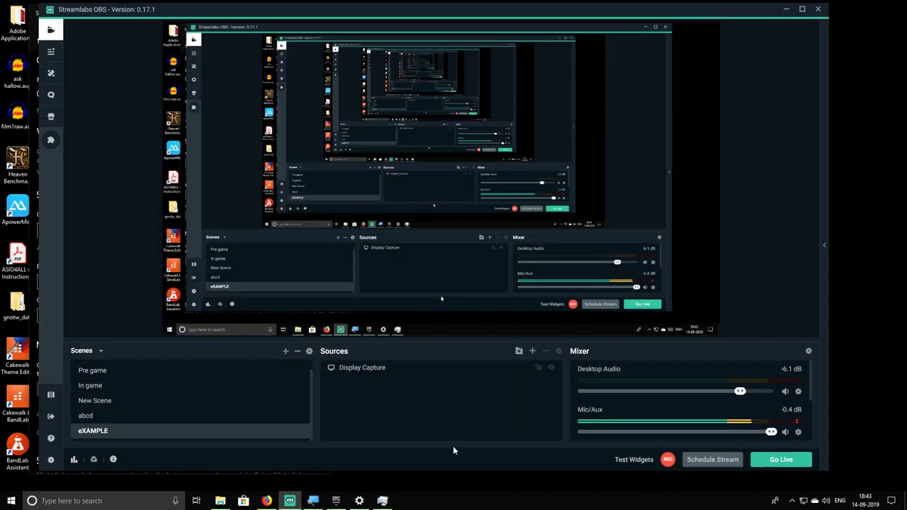
{"action": "left_click", "coordinate": [787, 10]}
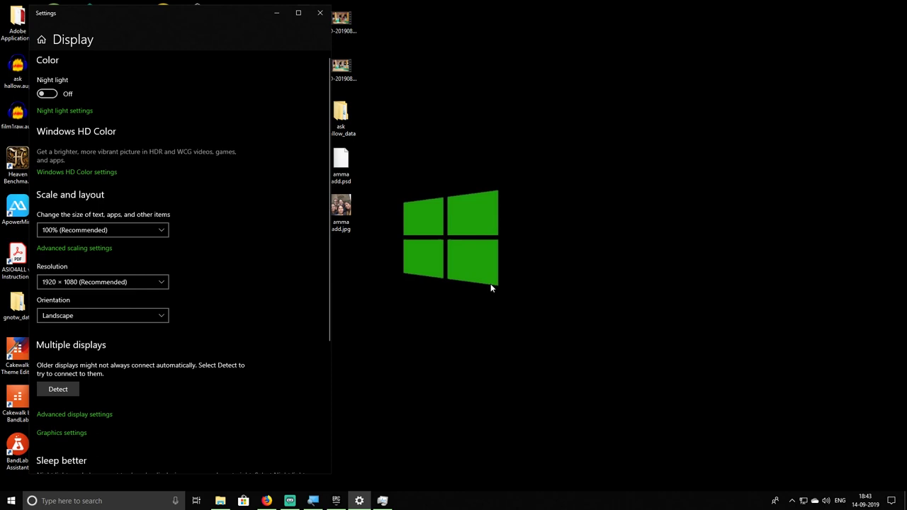
{"action": "left_click", "coordinate": [292, 501]}
- Search Windows for "uninsta" to open Add or remove programs, and show the uninstall options for Adobe Acrobat Reader DC
{"action": "left_click", "coordinate": [54, 504]}
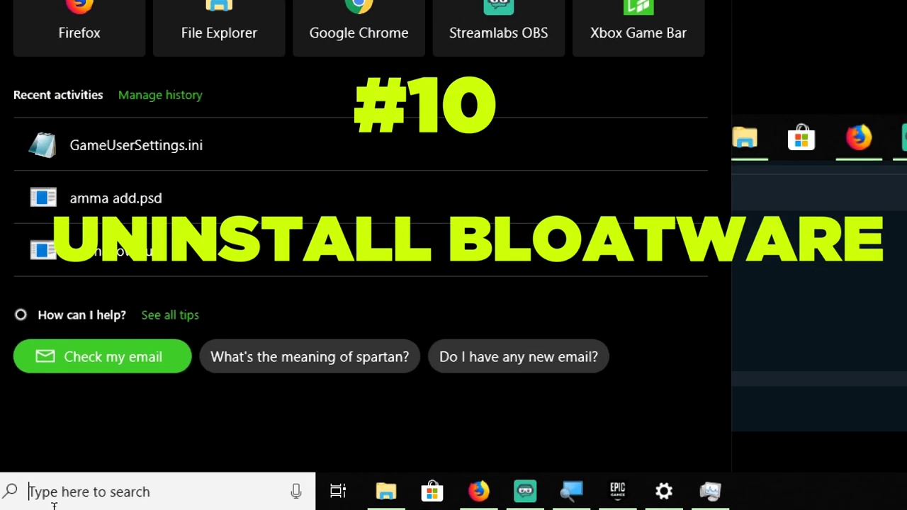
{"action": "type", "text": "uninsta"}
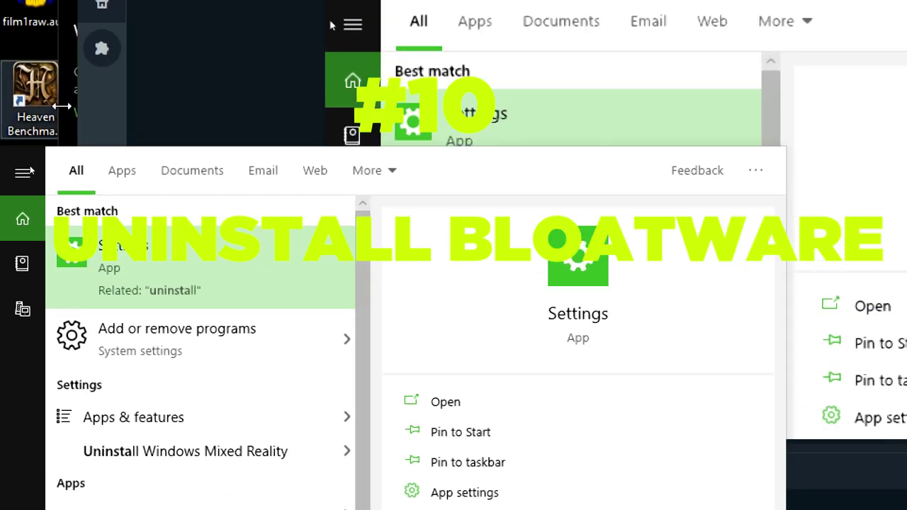
{"action": "left_click", "coordinate": [130, 340]}
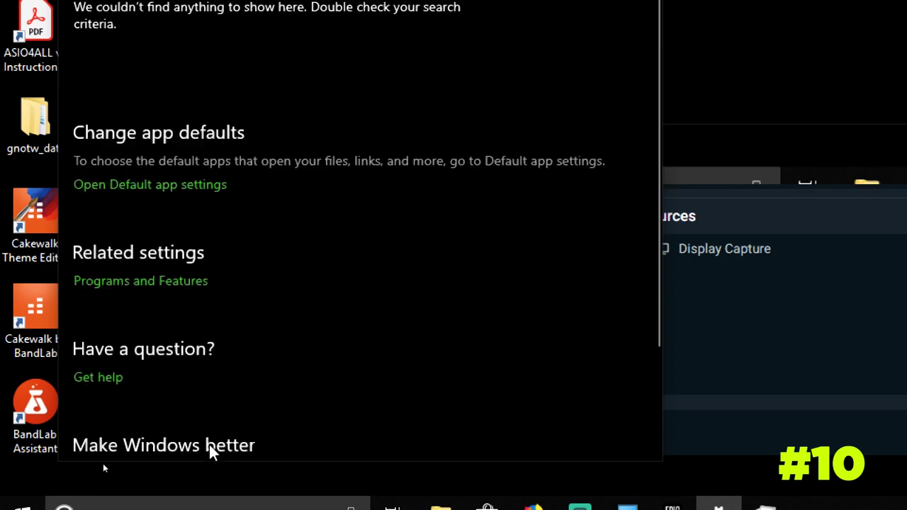
{"action": "scroll", "coordinate": [139, 181], "scroll_direction": "up", "scroll_amount": 10}
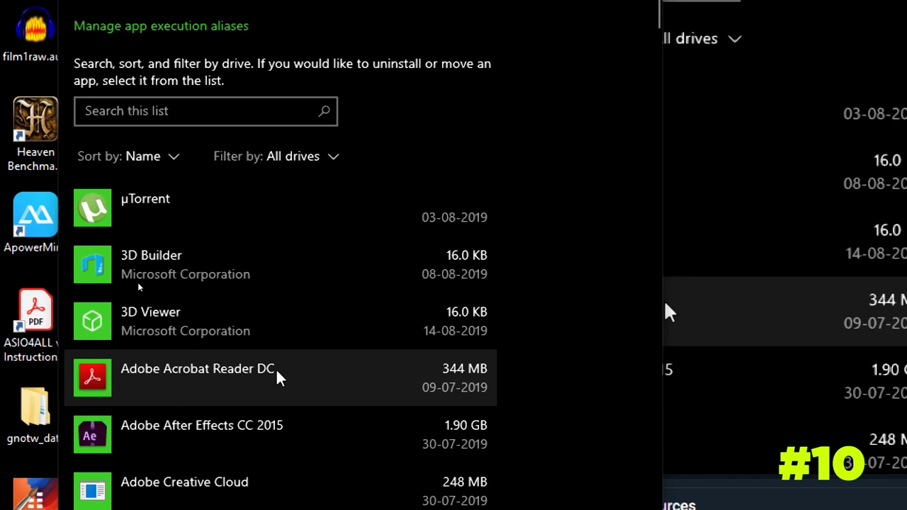
{"action": "left_click", "coordinate": [277, 376]}
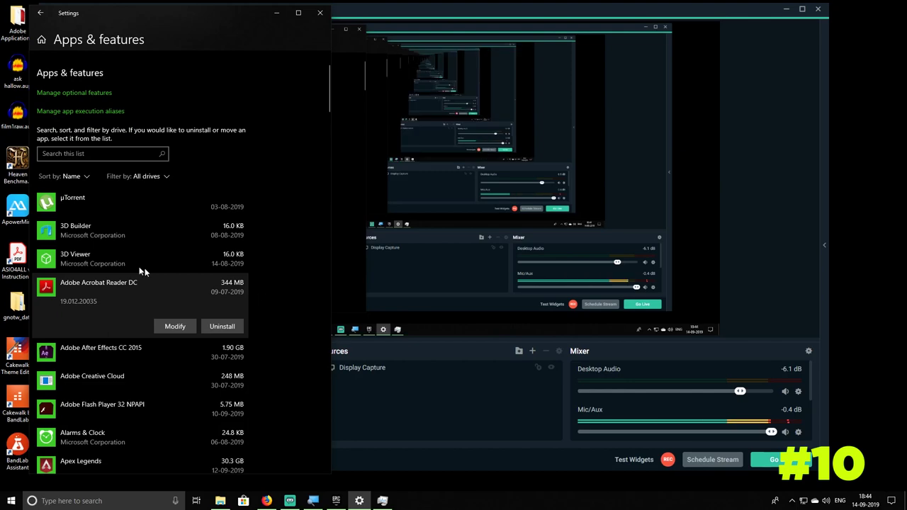
- Review the installed apps in Apps & features and show the uninstall options for Mail and Calendar
{"action": "scroll", "coordinate": [291, 323], "scroll_direction": "down", "scroll_amount": 10}
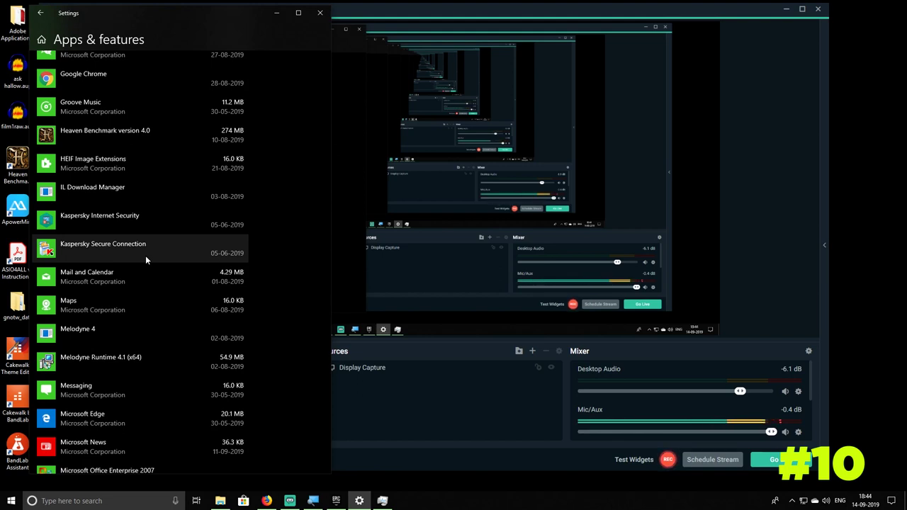
{"action": "scroll", "coordinate": [268, 216], "scroll_direction": "down", "scroll_amount": 2}
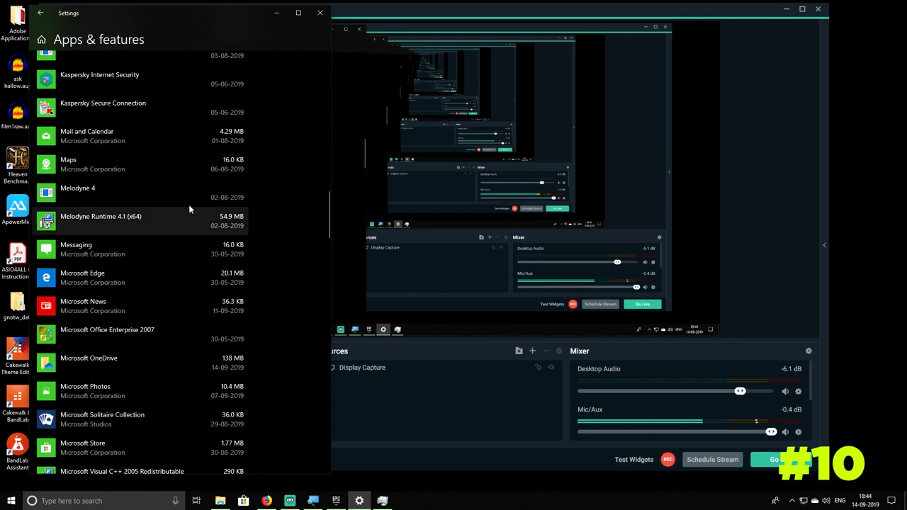
{"action": "left_click", "coordinate": [116, 133]}
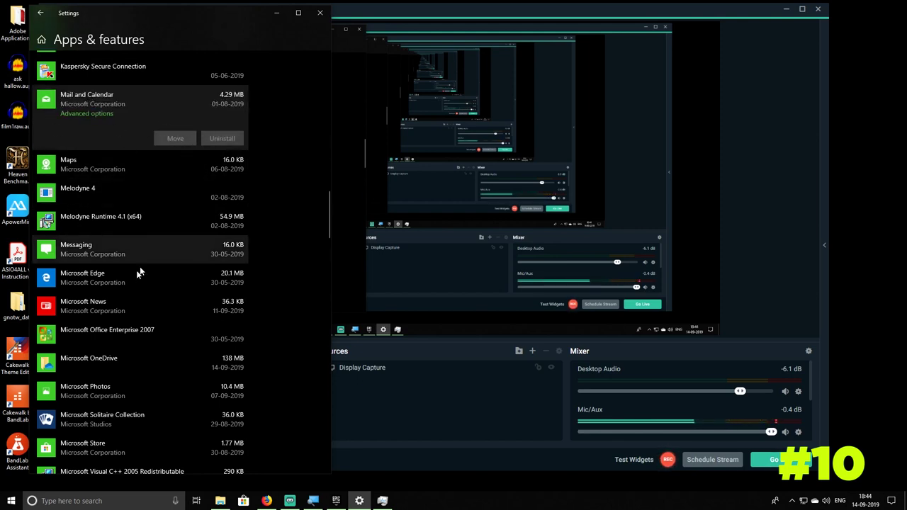
{"action": "scroll", "coordinate": [196, 263], "scroll_direction": "down", "scroll_amount": 8}
- Search Windows for "control" to open Control Panel and go to Programs and Features
{"action": "left_click", "coordinate": [99, 493]}
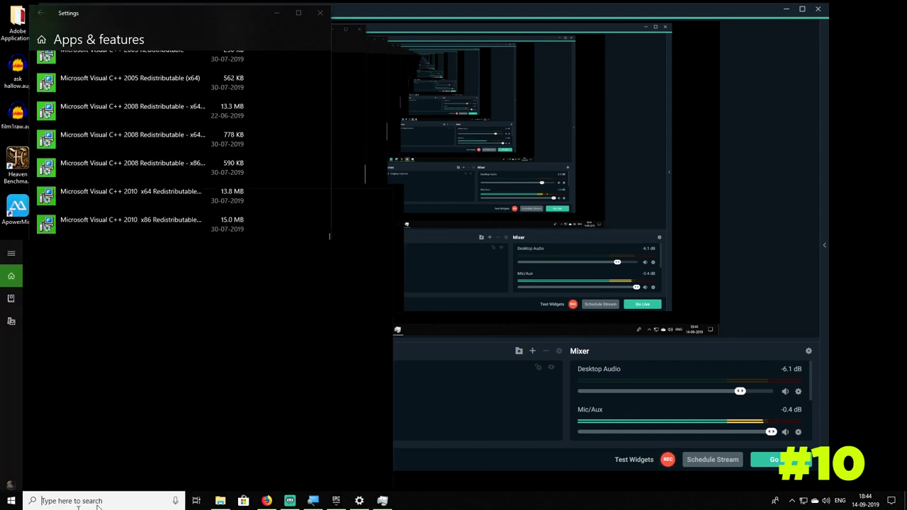
{"action": "type", "text": "control"}
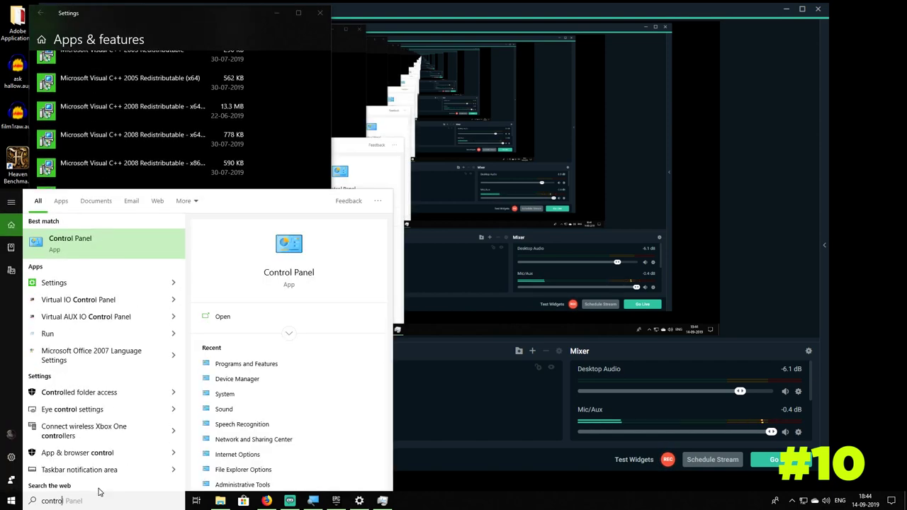
{"action": "key", "text": "Return"}
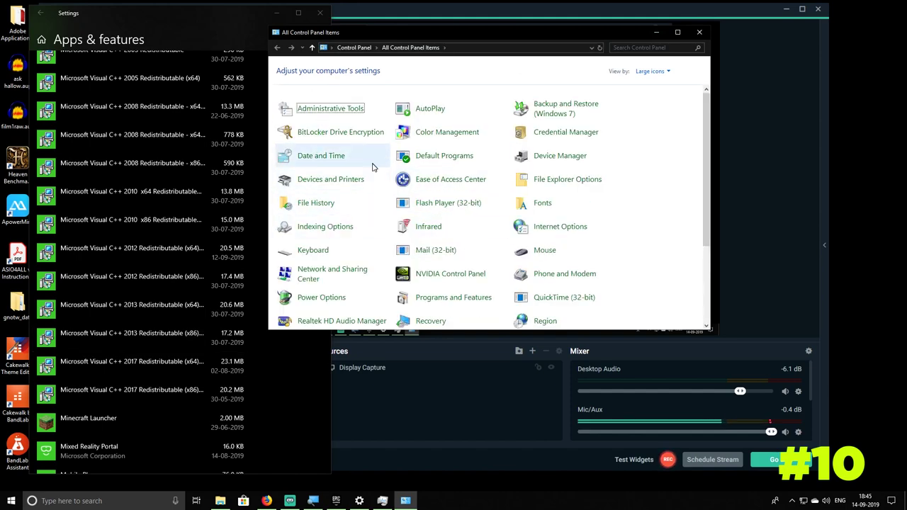
{"action": "scroll", "coordinate": [497, 212], "scroll_direction": "down", "scroll_amount": 5}
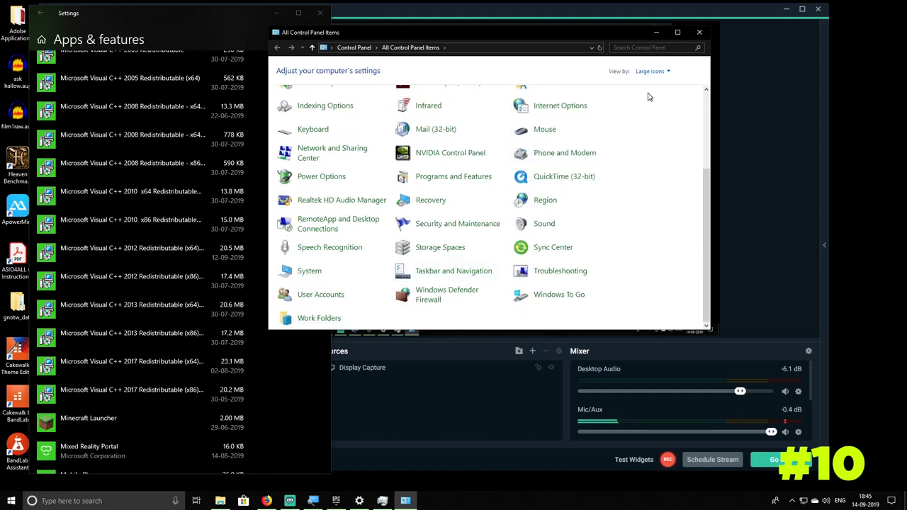
{"action": "scroll", "coordinate": [601, 172], "scroll_direction": "up", "scroll_amount": 3}
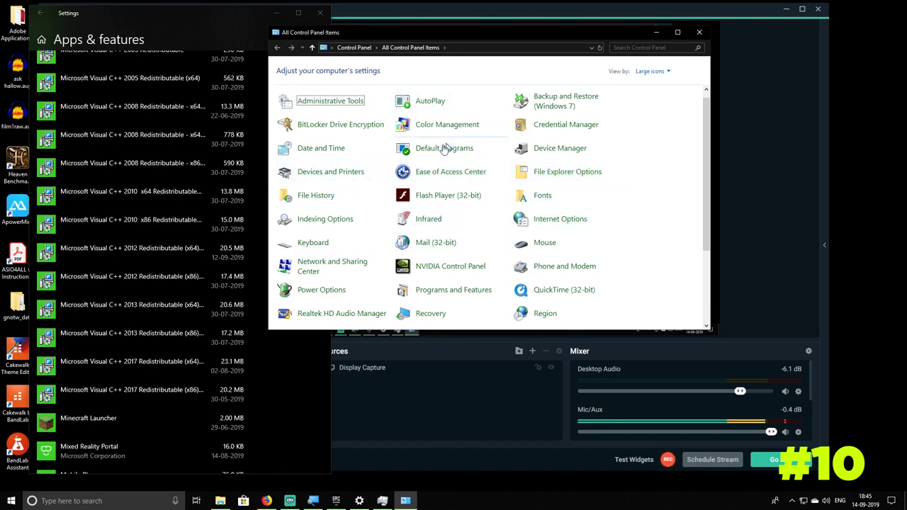
{"action": "scroll", "coordinate": [482, 290], "scroll_direction": "down", "scroll_amount": 3}
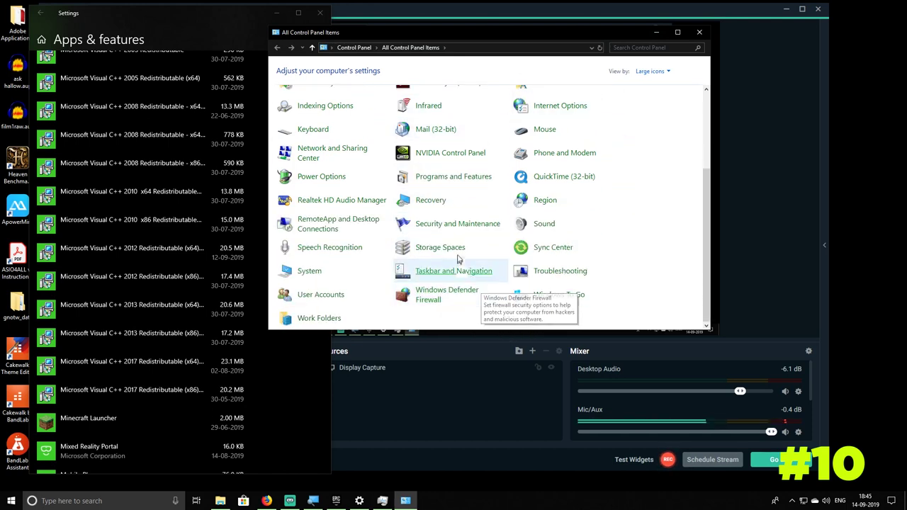
{"action": "left_click", "coordinate": [447, 178]}
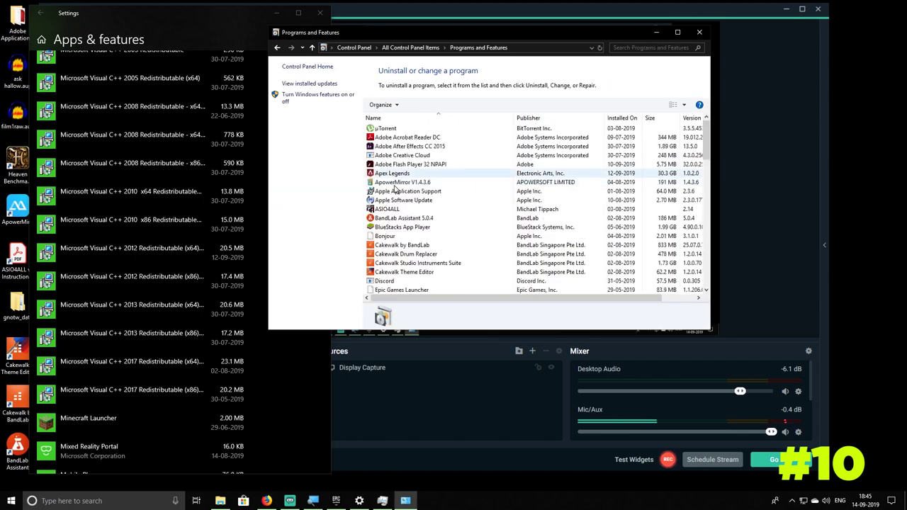
- Look through the installed programs, select Origin as an uninstall example, and minimize the Programs and Features window
{"action": "scroll", "coordinate": [497, 212], "scroll_direction": "down", "scroll_amount": 10}
{"action": "scroll", "coordinate": [496, 212], "scroll_direction": "down", "scroll_amount": 6}
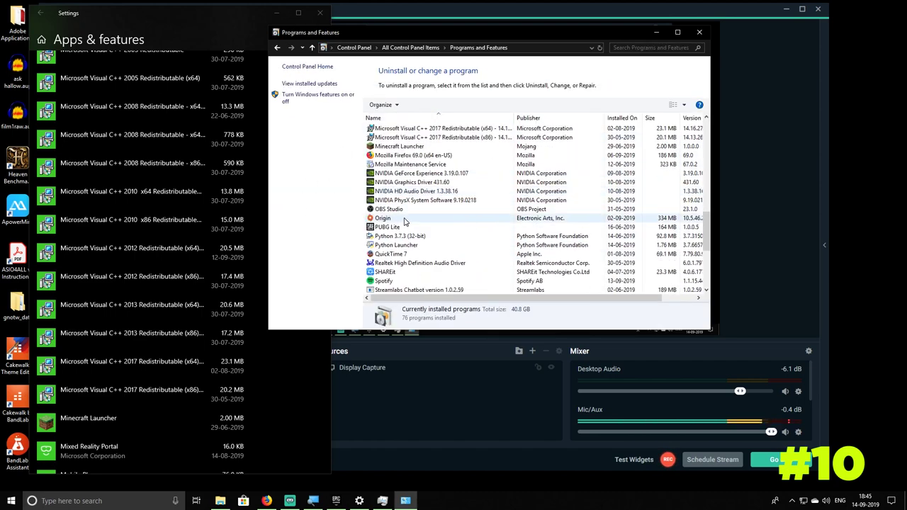
{"action": "left_click", "coordinate": [397, 217]}
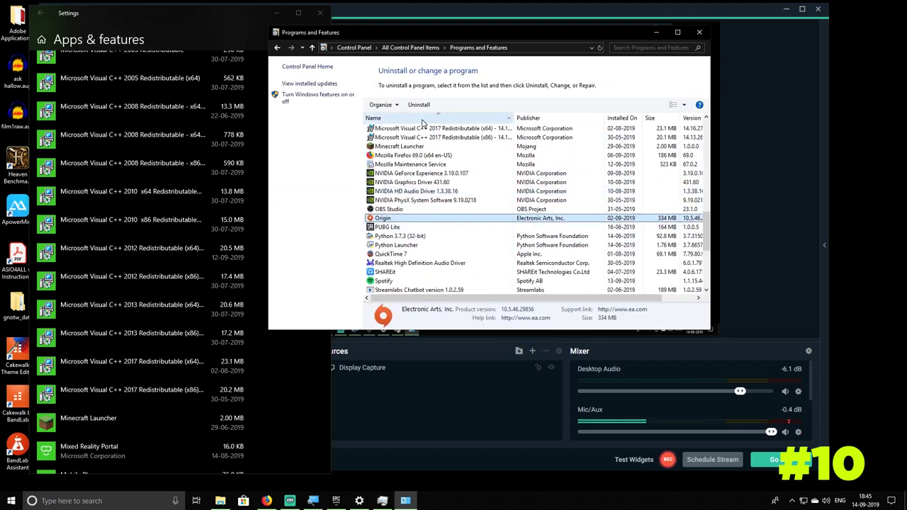
{"action": "left_click", "coordinate": [657, 32]}
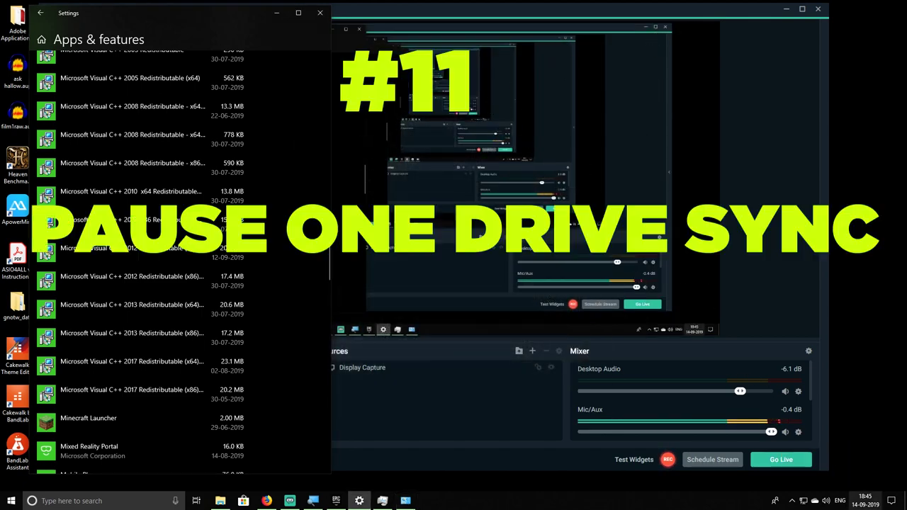
- Check the OneDrive sync status from the taskbar and move the OneDrive icon into the hidden notification icons
{"action": "left_click", "coordinate": [817, 501]}
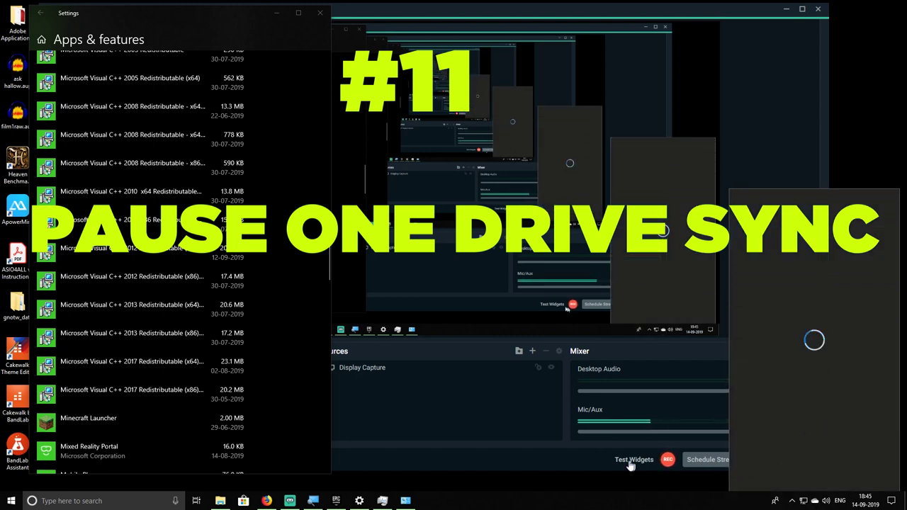
{"action": "left_click", "coordinate": [631, 466]}
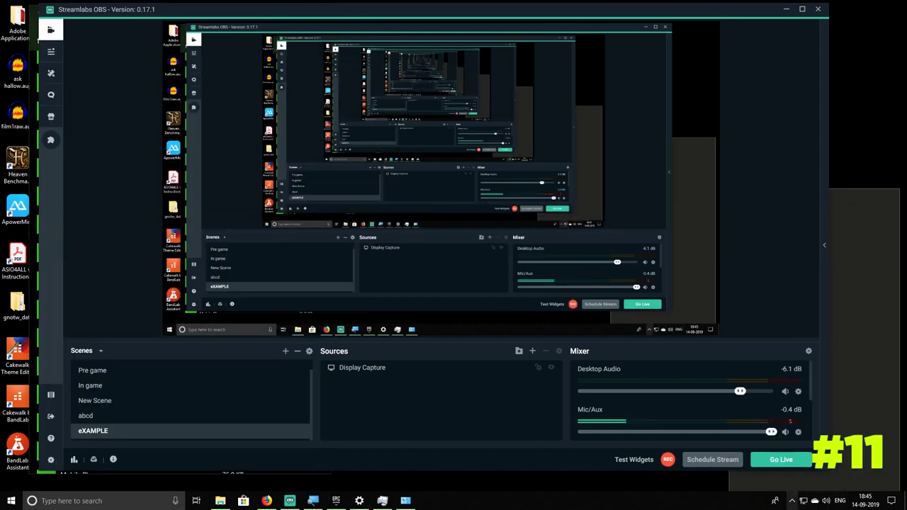
{"action": "left_click", "coordinate": [815, 501]}
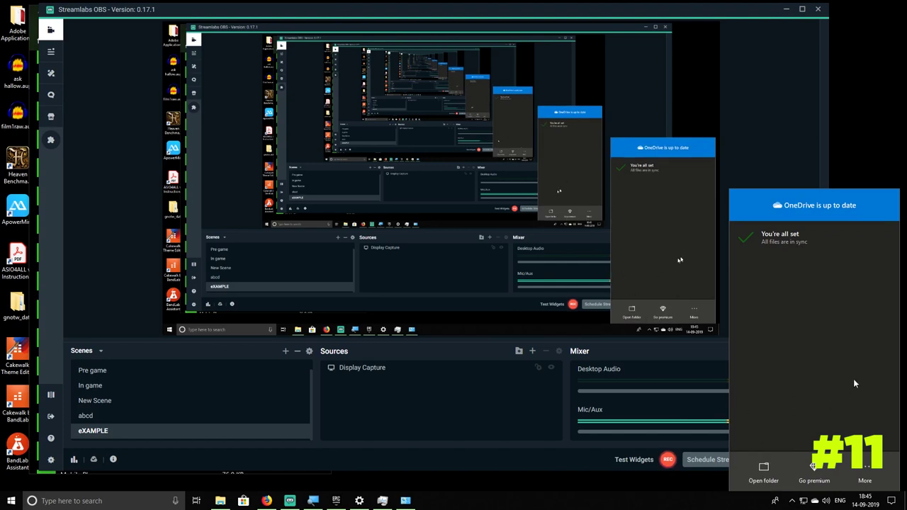
{"action": "left_click", "coordinate": [641, 506]}
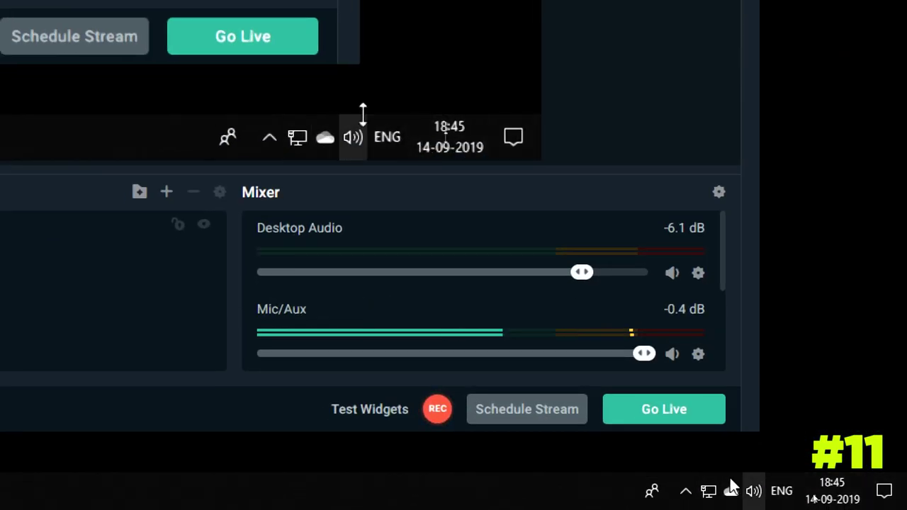
{"action": "left_click", "coordinate": [687, 495]}
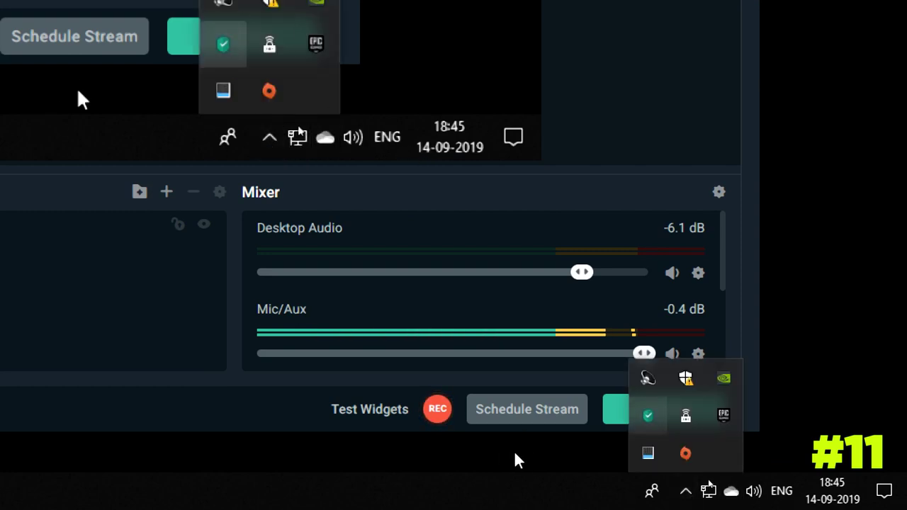
{"action": "left_click_drag", "start_coordinate": [731, 491], "coordinate": [752, 459]}
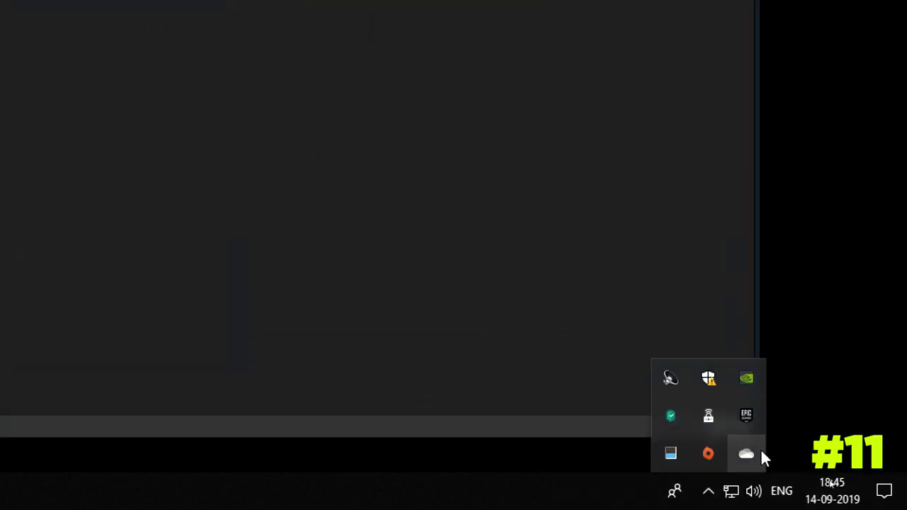
- Open the OneDrive status panel and view its Pause syncing durations without choosing one
{"action": "left_click", "coordinate": [744, 454]}
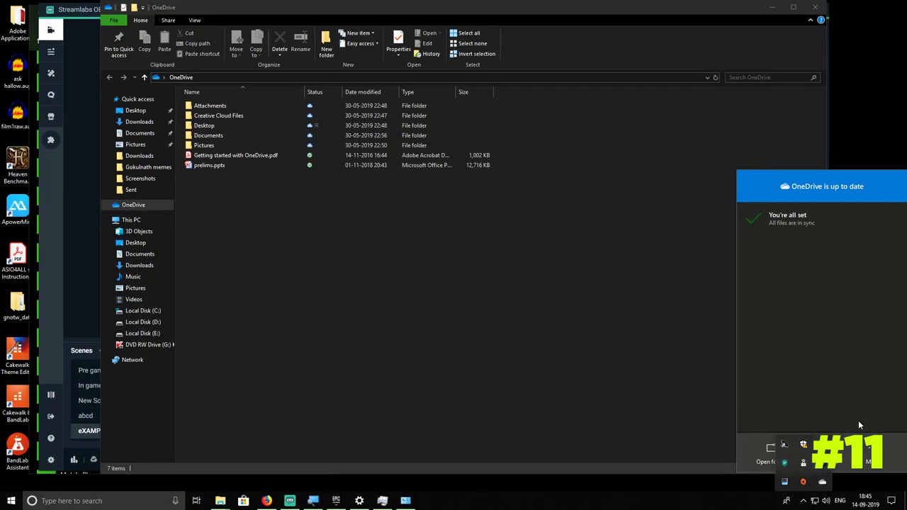
{"action": "key", "text": "super"}
{"action": "left_click", "coordinate": [824, 482]}
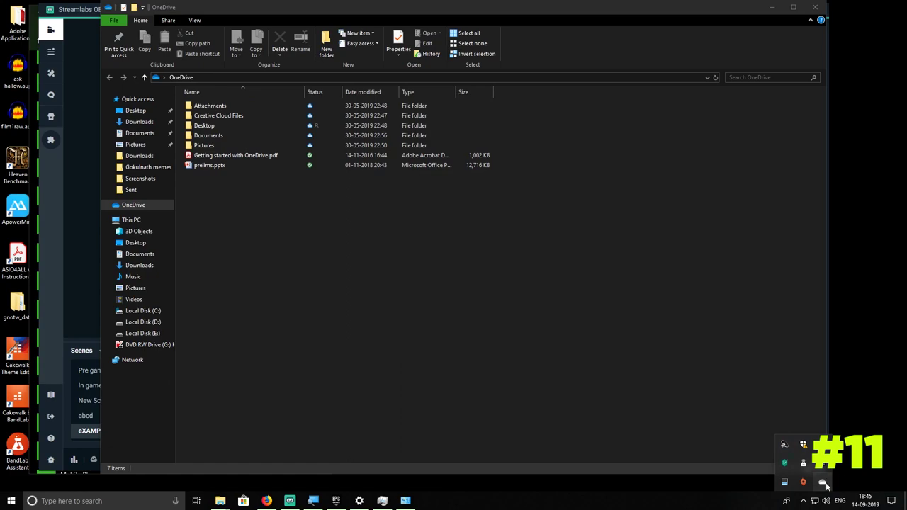
{"action": "left_click", "coordinate": [874, 464]}
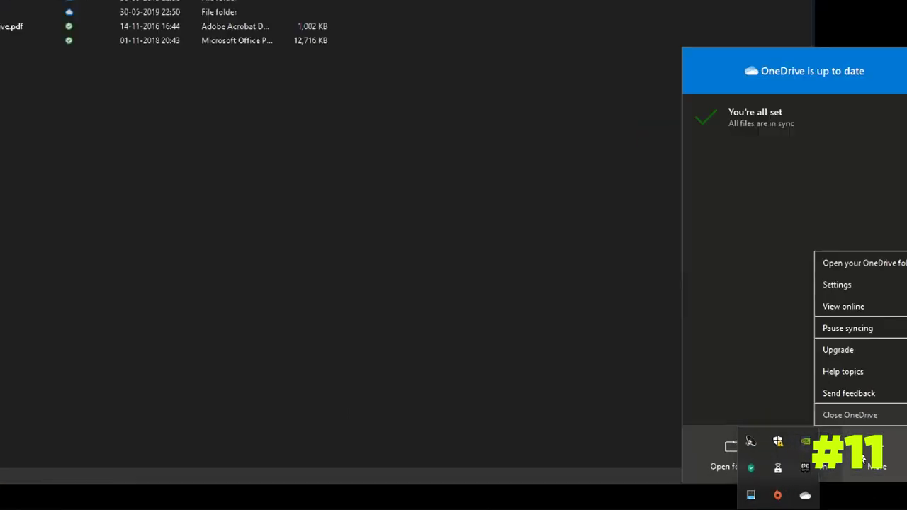
{"action": "left_click", "coordinate": [857, 327]}
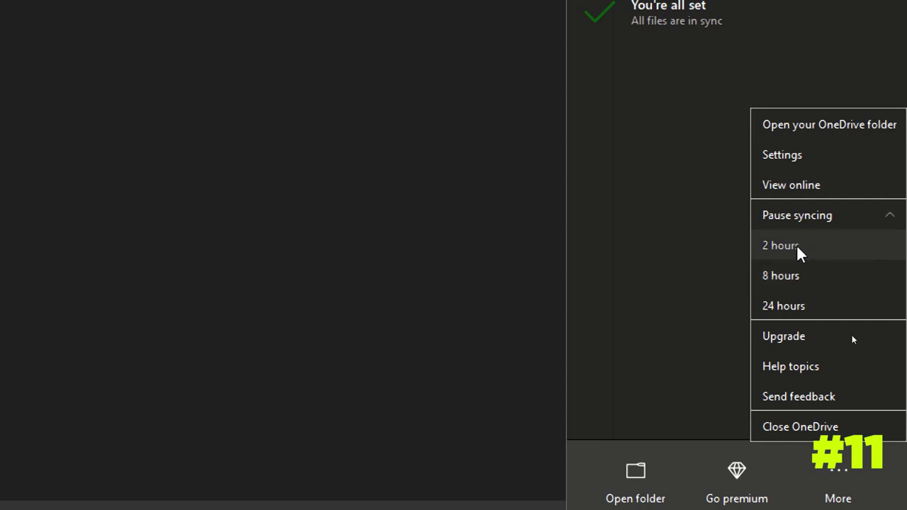
{"action": "left_click", "coordinate": [831, 208]}
{"action": "left_click", "coordinate": [647, 256]}
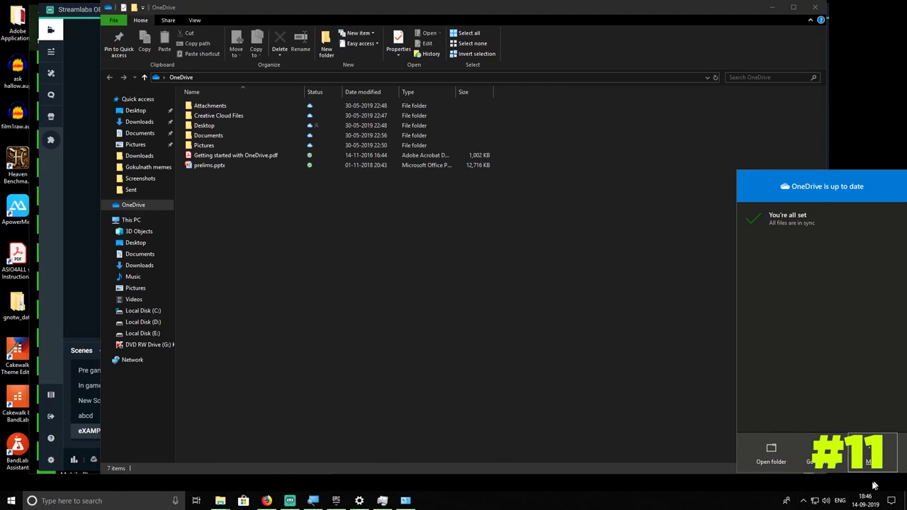
- Reopen the OneDrive options from the hidden notification icons and close OneDrive, confirming the closure
{"action": "left_click", "coordinate": [804, 501]}
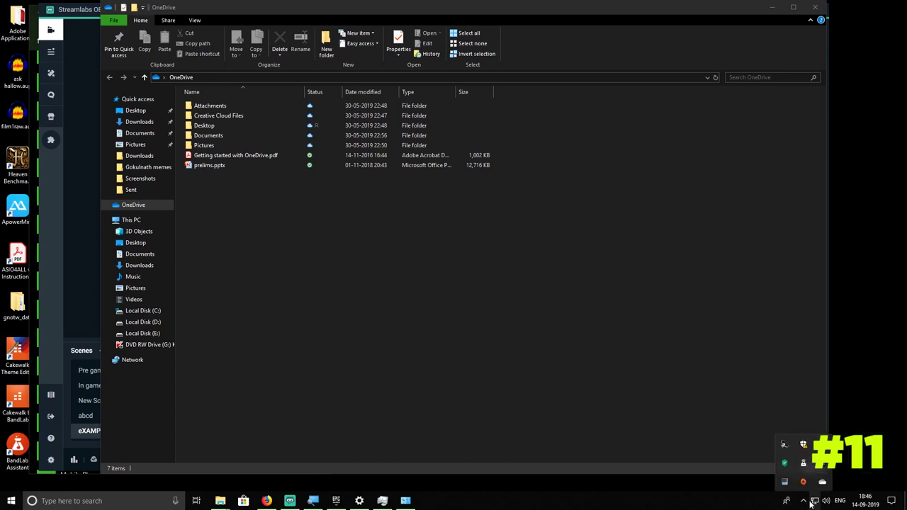
{"action": "right_click", "coordinate": [822, 481]}
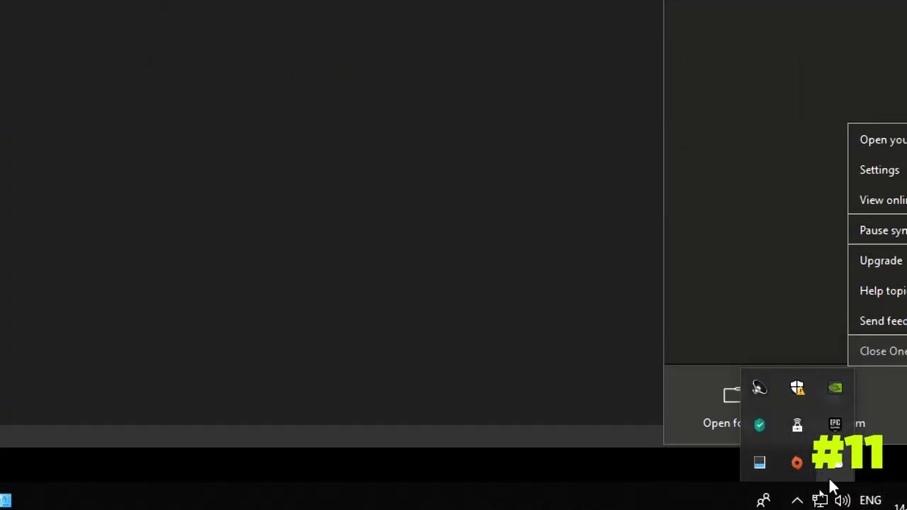
{"action": "right_click", "coordinate": [842, 461]}
{"action": "left_click", "coordinate": [792, 329]}
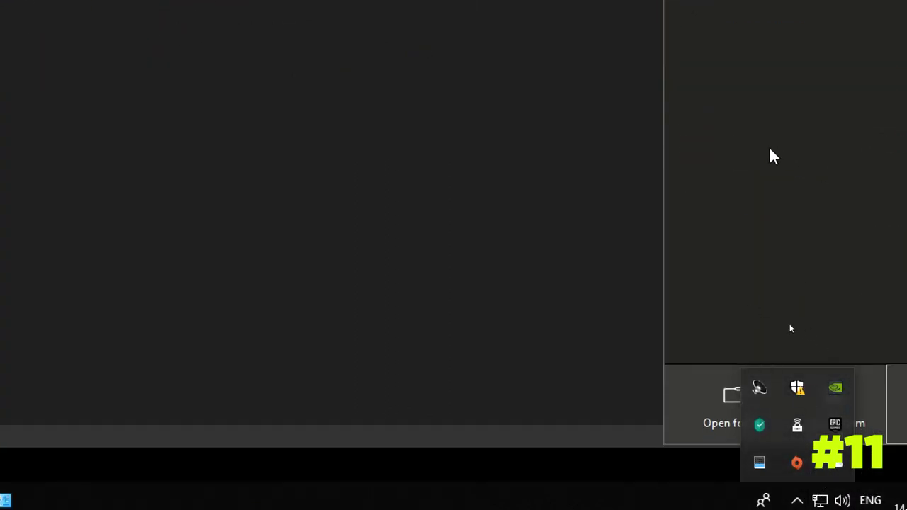
{"action": "left_click", "coordinate": [899, 404]}
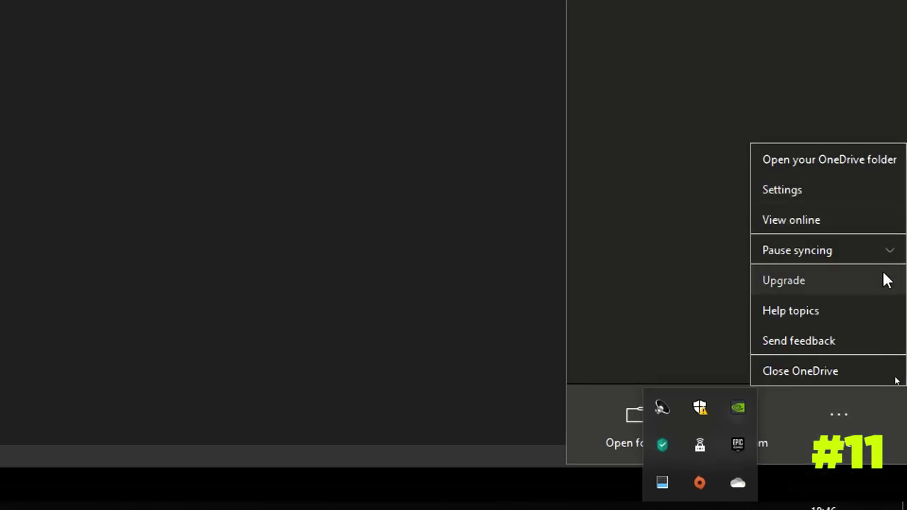
{"action": "left_click", "coordinate": [824, 371]}
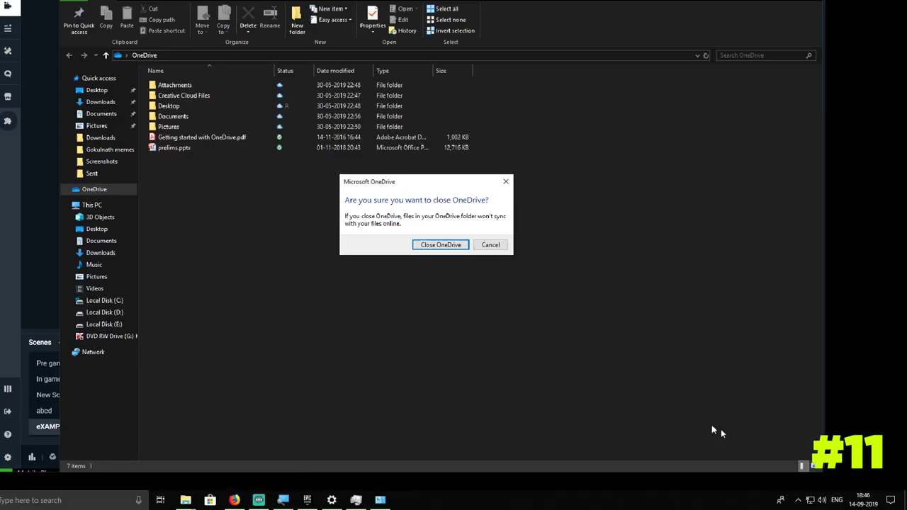
{"action": "left_click", "coordinate": [464, 258]}
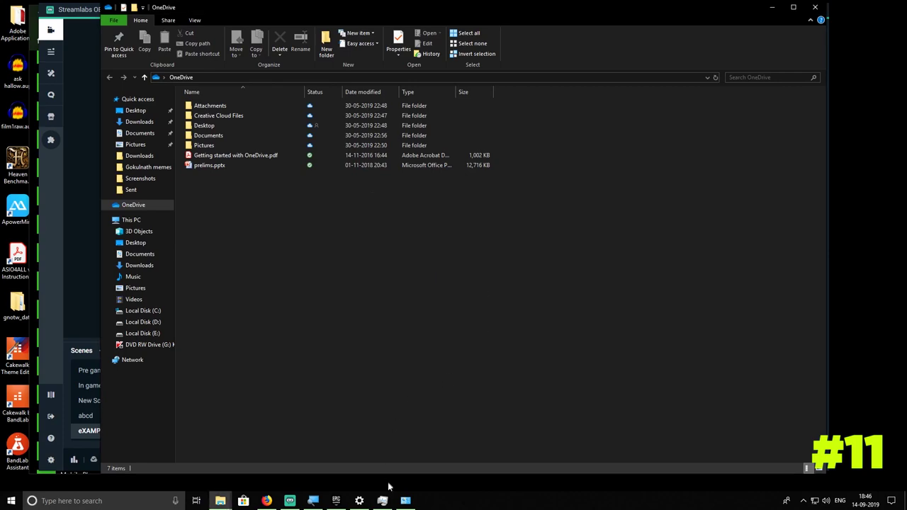
- Switch to Task Manager and disable Microsoft OneDrive in the list of startup apps
{"action": "left_click", "coordinate": [385, 499]}
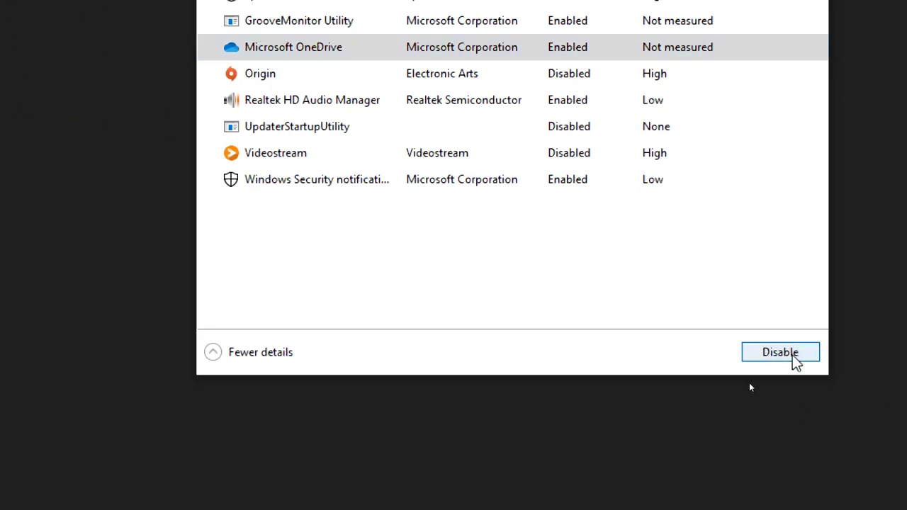
{"action": "left_click", "coordinate": [766, 358]}
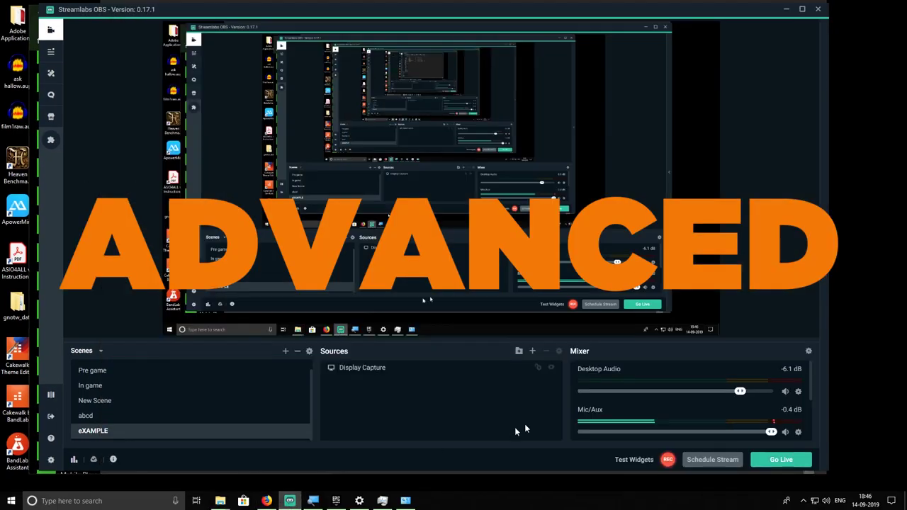
- Open the Windows Temp folder with the Run command temp, granting permanent access to the folder
{"action": "left_click", "coordinate": [786, 10]}
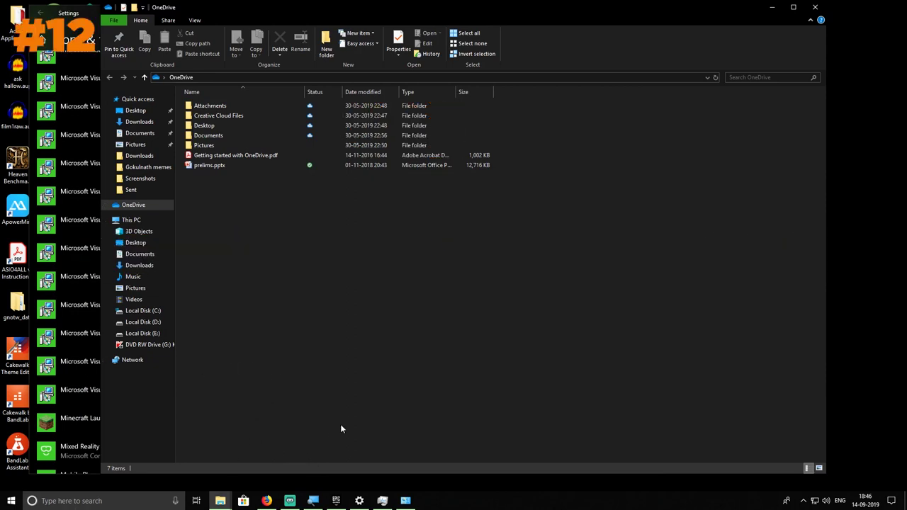
{"action": "key", "text": "super+r"}
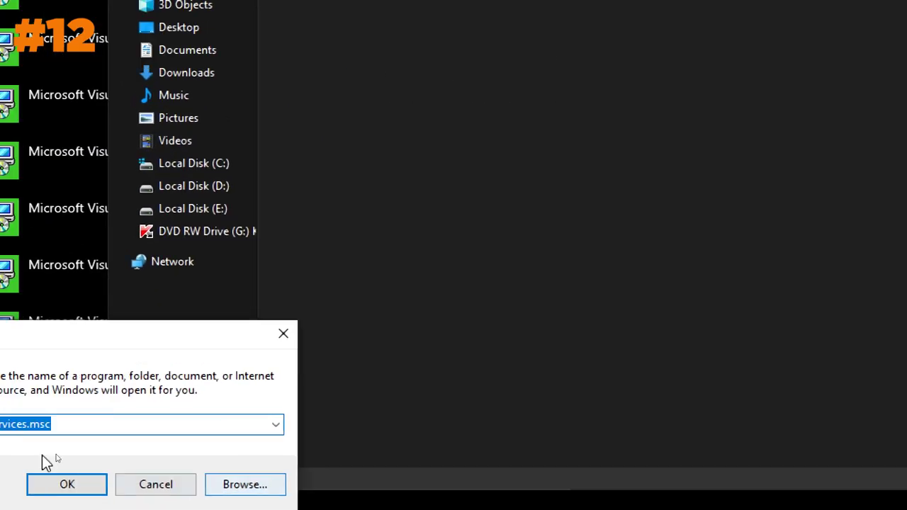
{"action": "type", "text": "temp"}
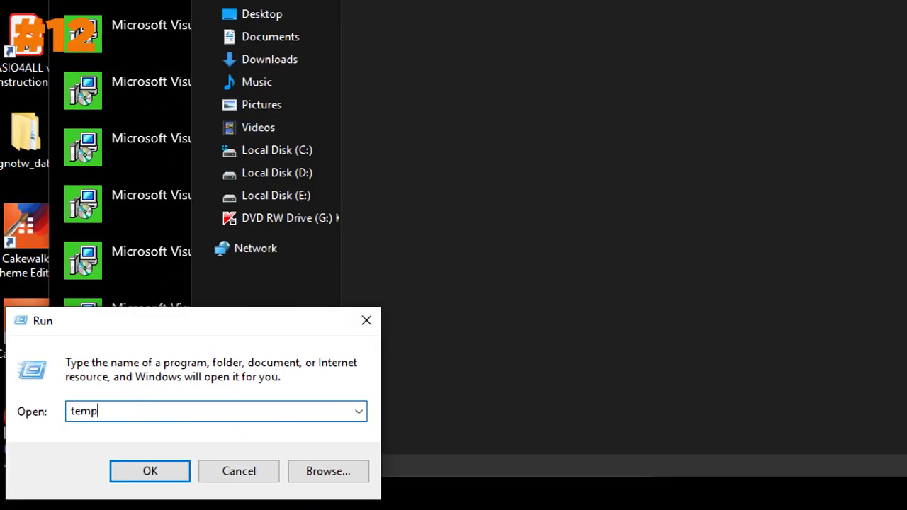
{"action": "key", "text": "Return"}
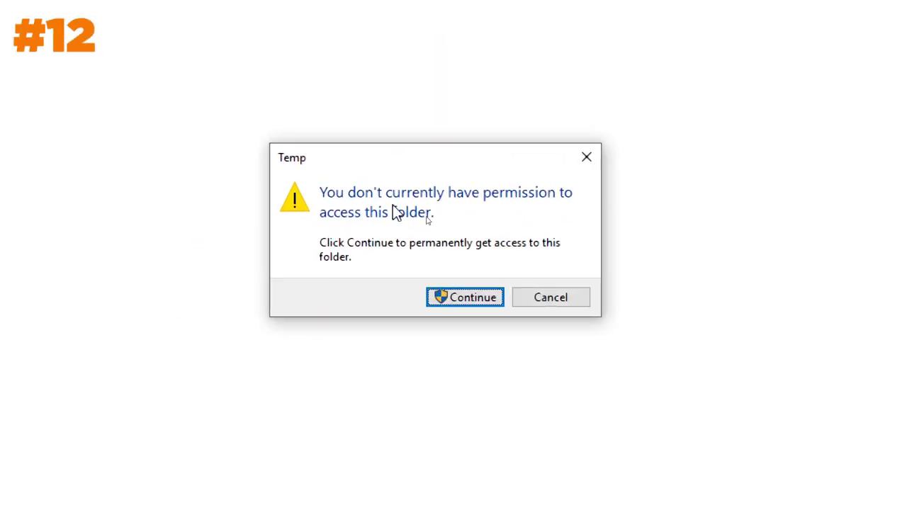
{"action": "left_click", "coordinate": [480, 300]}
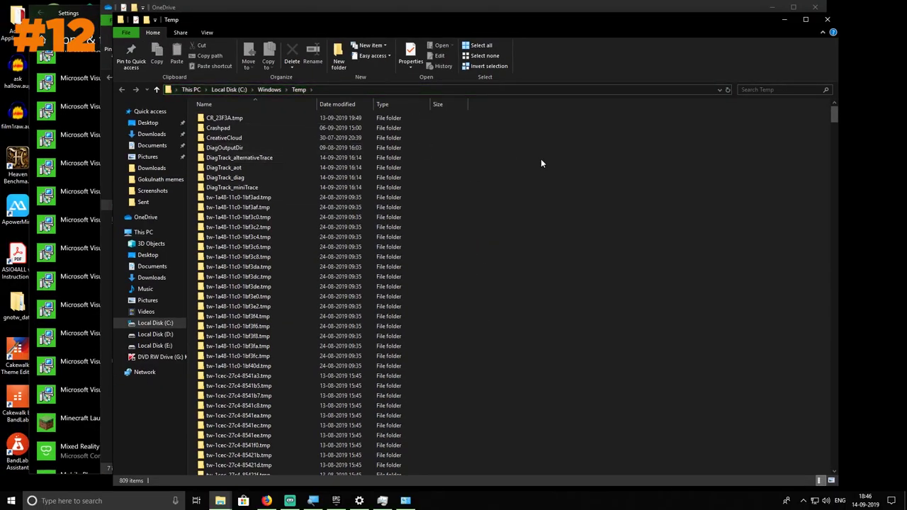
- Examine the temporary folders and files in the Windows Temp folder down to the end of the list
{"action": "scroll", "coordinate": [542, 160], "scroll_direction": "down", "scroll_amount": 20}
{"action": "scroll", "coordinate": [542, 163], "scroll_direction": "down", "scroll_amount": 20}
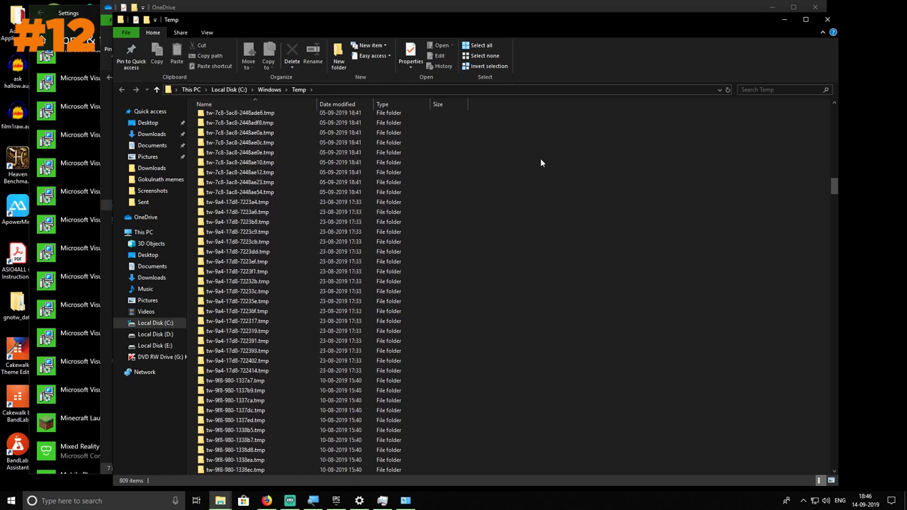
{"action": "scroll", "coordinate": [541, 163], "scroll_direction": "down", "scroll_amount": 20}
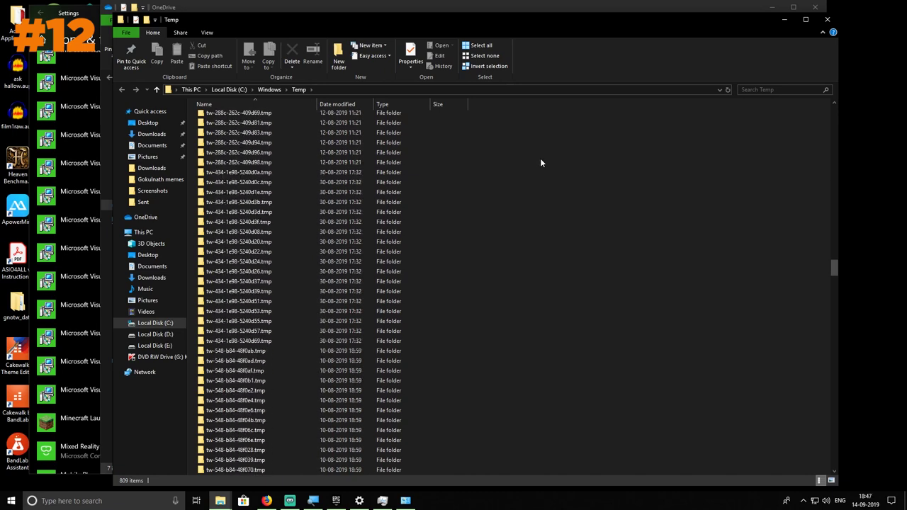
{"action": "scroll", "coordinate": [539, 163], "scroll_direction": "down", "scroll_amount": 20}
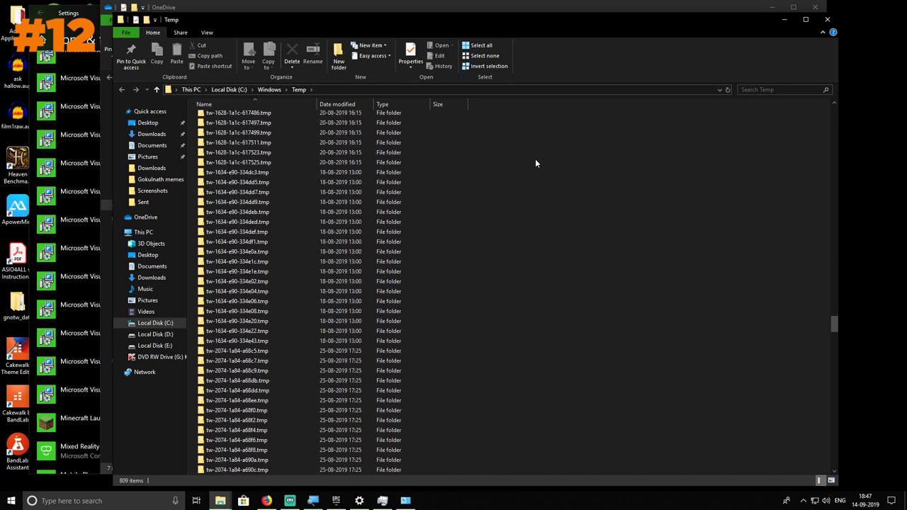
{"action": "scroll", "coordinate": [535, 163], "scroll_direction": "down", "scroll_amount": 20}
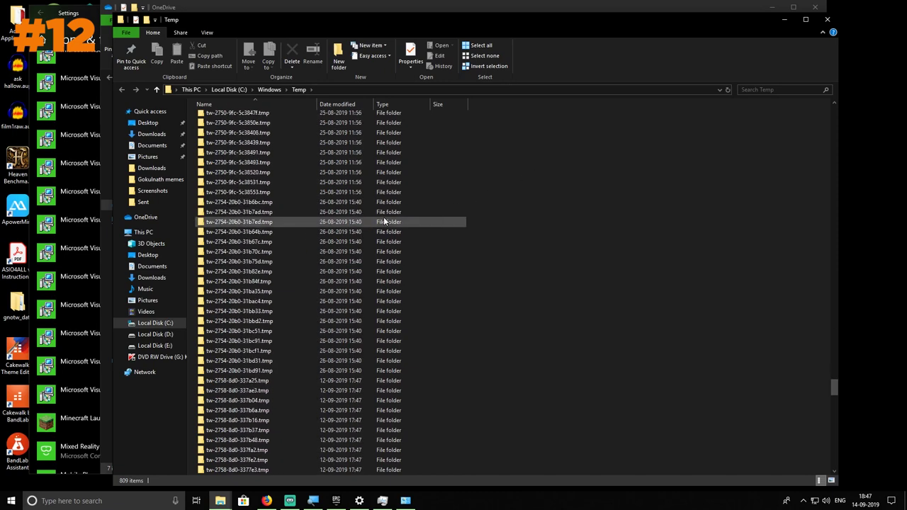
{"action": "scroll", "coordinate": [385, 222], "scroll_direction": "down", "scroll_amount": 10}
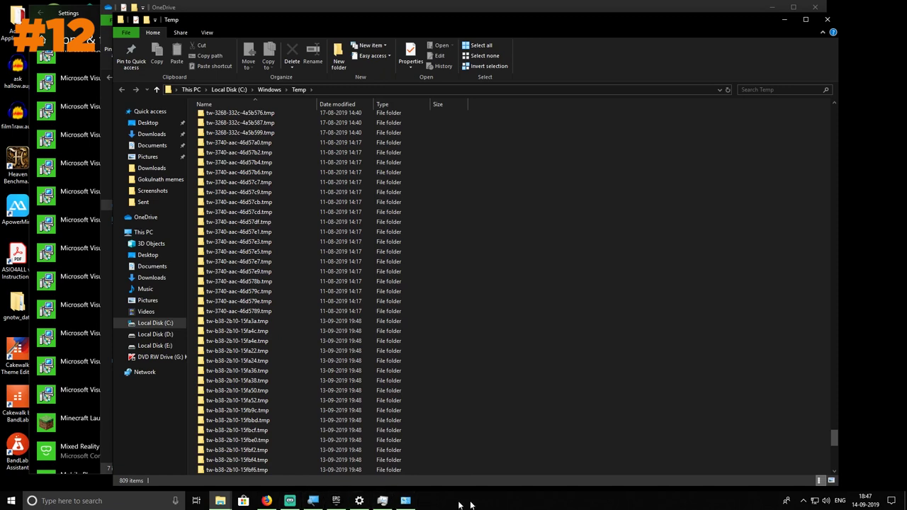
{"action": "scroll", "coordinate": [522, 291], "scroll_direction": "down", "scroll_amount": 8}
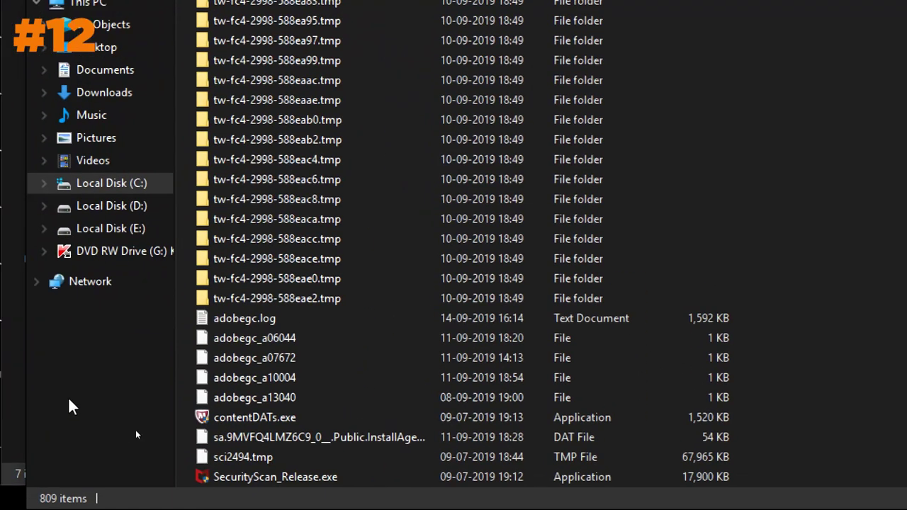
{"action": "mouse_move", "coordinate": [245, 414]}
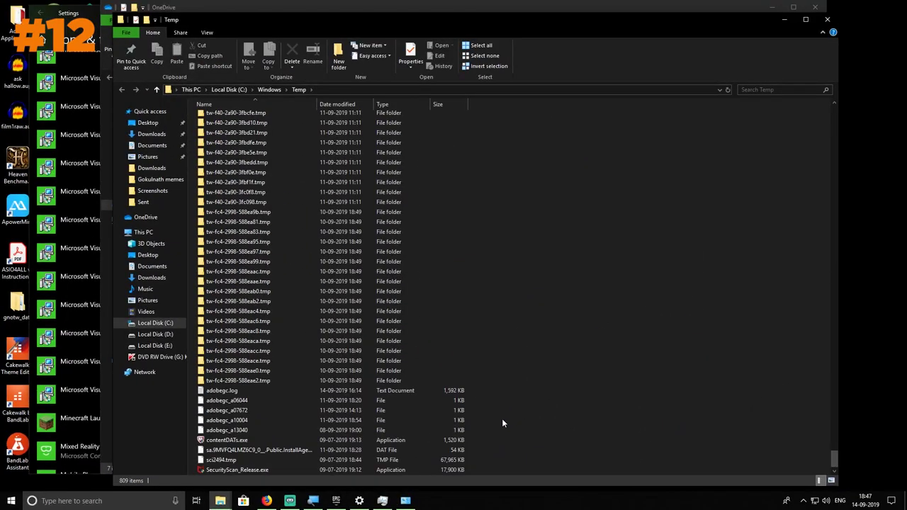
- Permanently delete everything in the Temp folder, continuing with administrator permission and skipping all files that are in use
{"action": "key", "text": "ctrl+a"}
{"action": "key", "text": "super"}
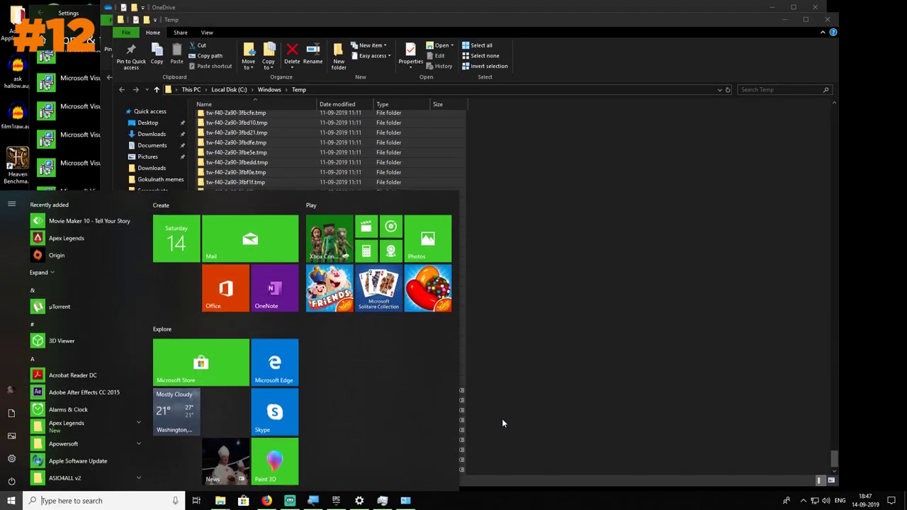
{"action": "key", "text": "super"}
{"action": "key", "text": "shift+Delete"}
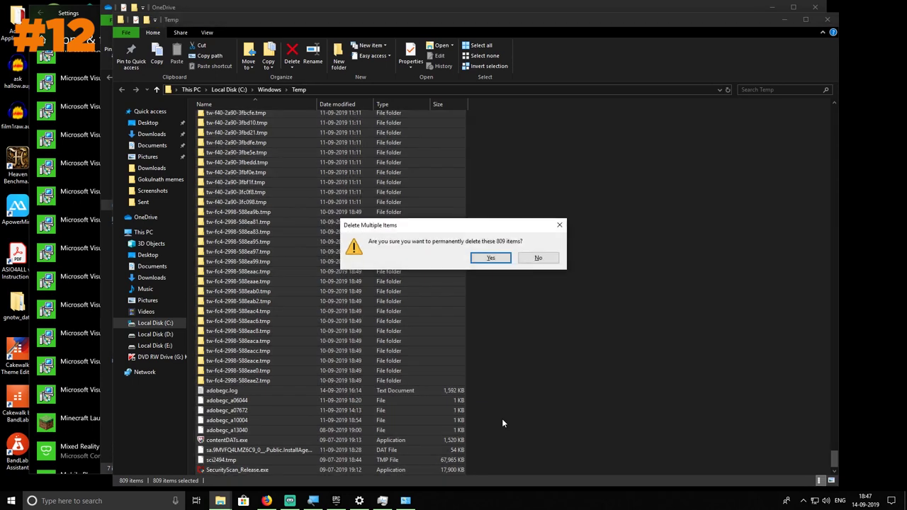
{"action": "key", "text": "Return"}
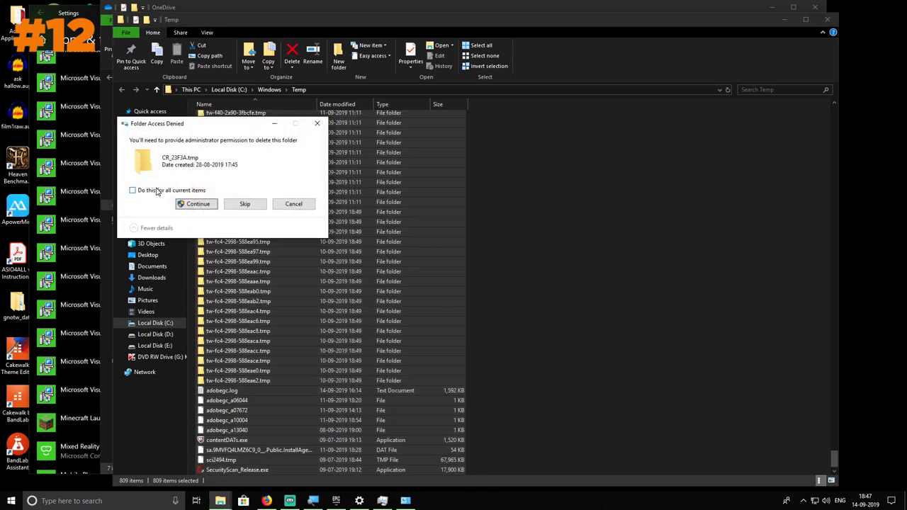
{"action": "left_click", "coordinate": [182, 204]}
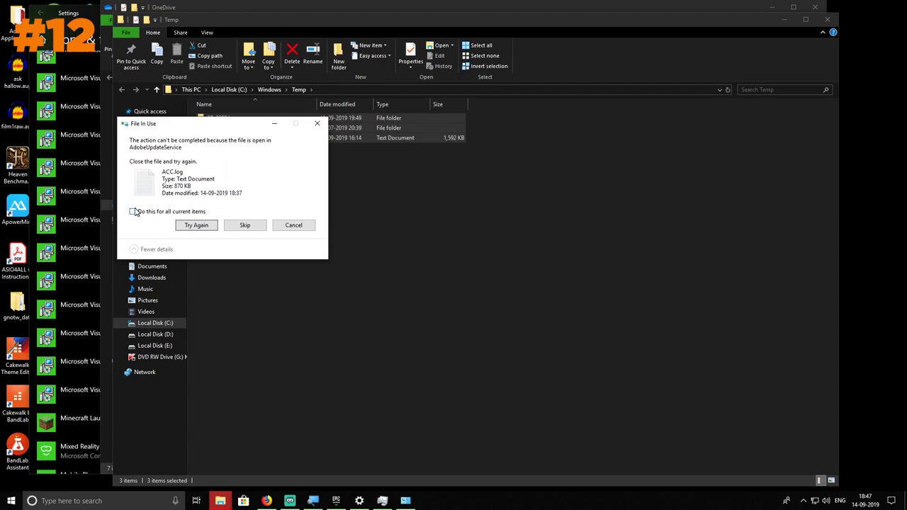
{"action": "left_click", "coordinate": [133, 212]}
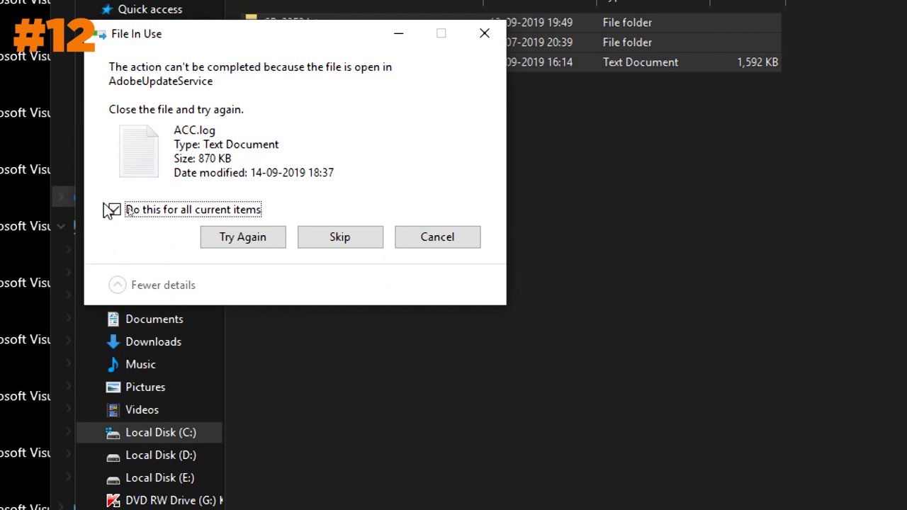
{"action": "left_click", "coordinate": [329, 248]}
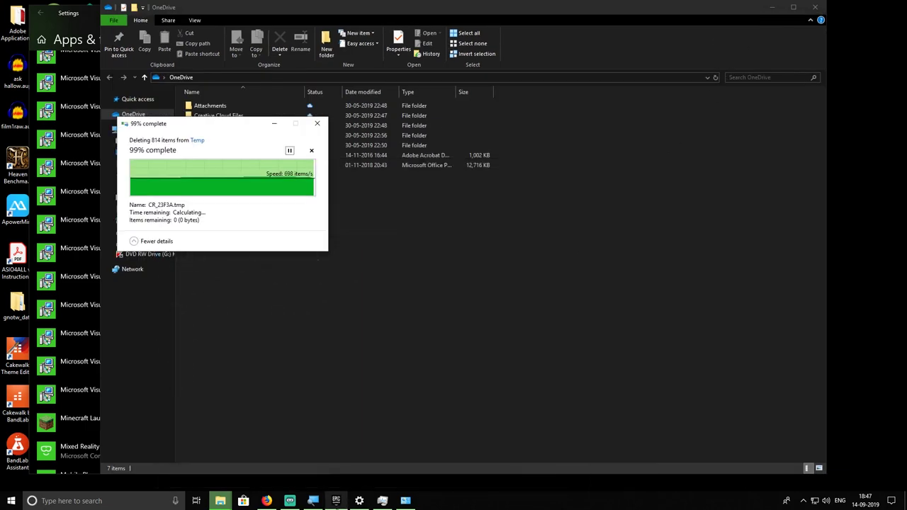
- Check what remains in the Temp folder, show the desktop and cancel the running deletion
{"action": "left_click", "coordinate": [298, 502]}
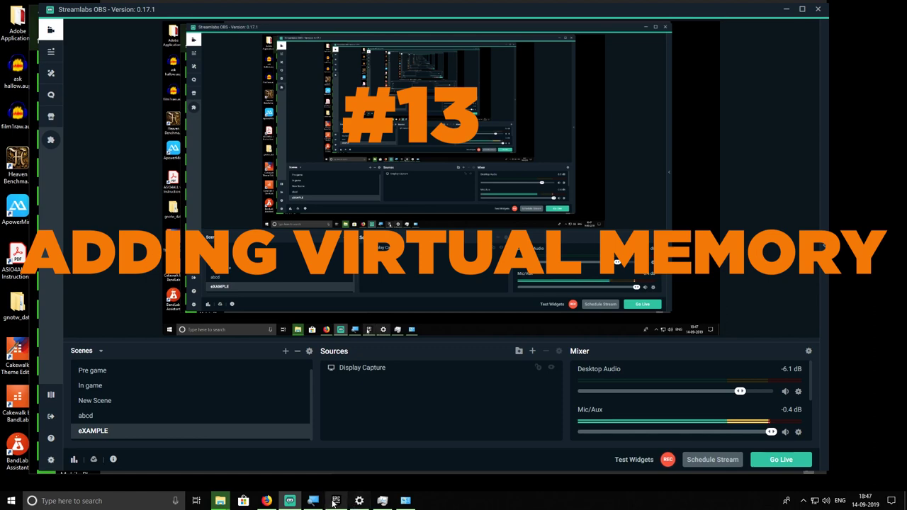
{"action": "mouse_move", "coordinate": [266, 500]}
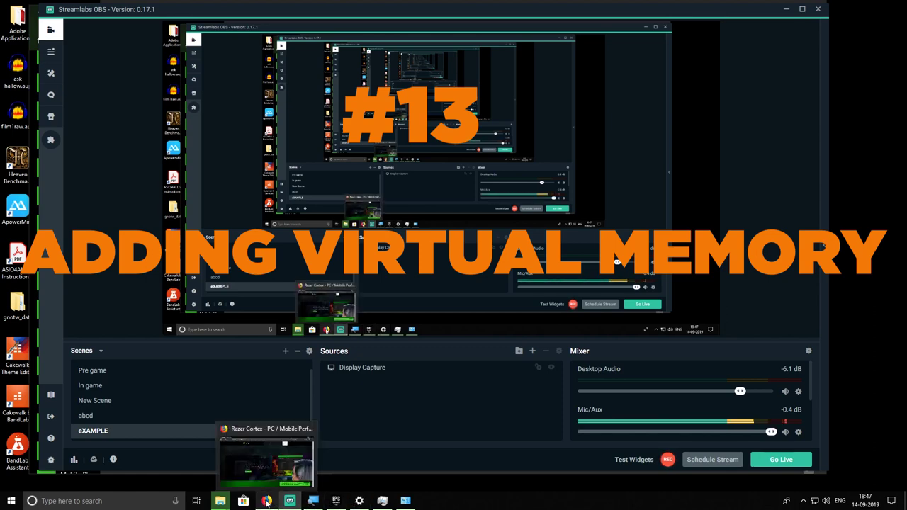
{"action": "left_click", "coordinate": [254, 474]}
{"action": "mouse_move", "coordinate": [220, 500]}
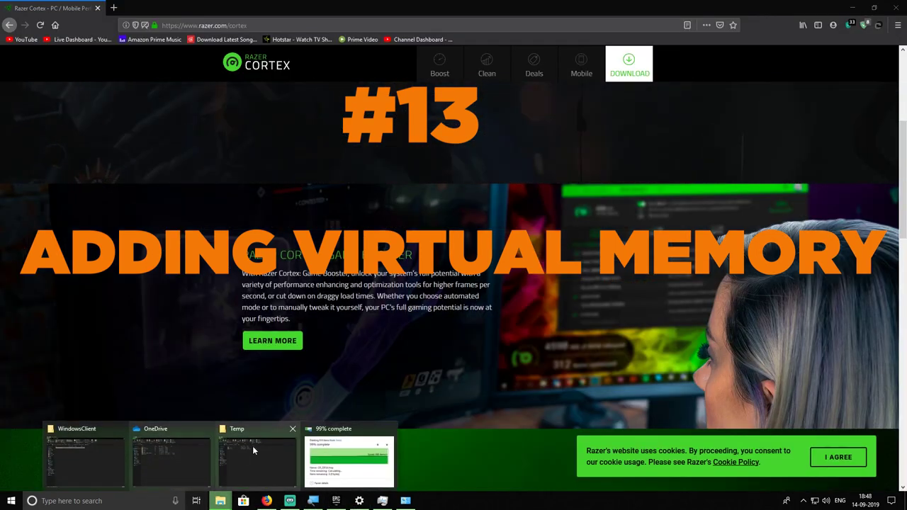
{"action": "left_click", "coordinate": [234, 459]}
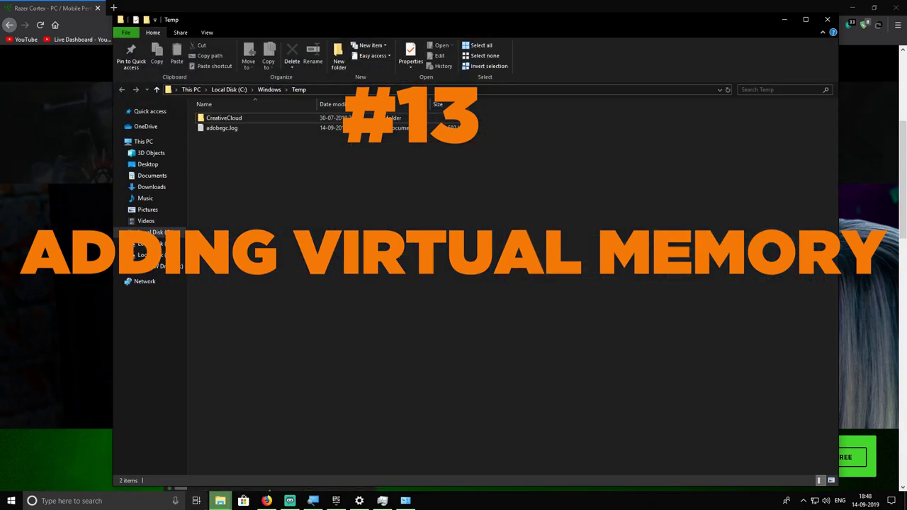
{"action": "left_click", "coordinate": [906, 500]}
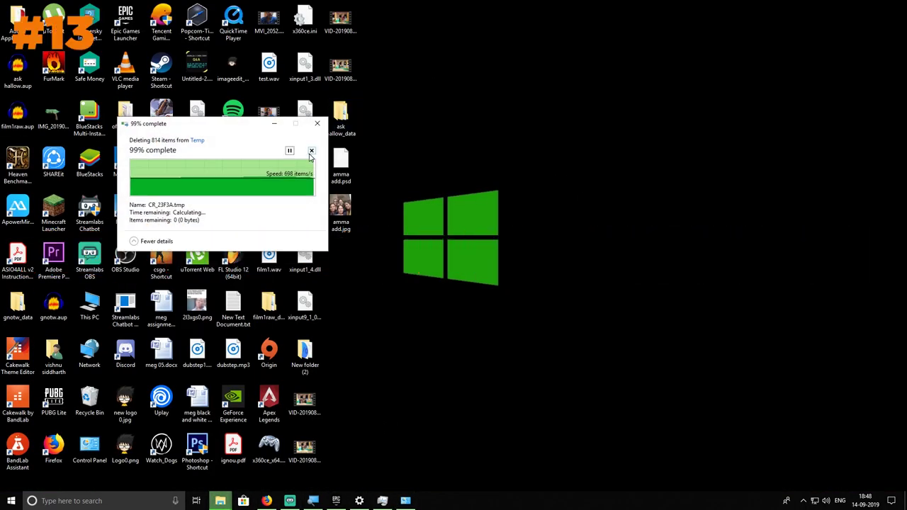
{"action": "left_click", "coordinate": [312, 153]}
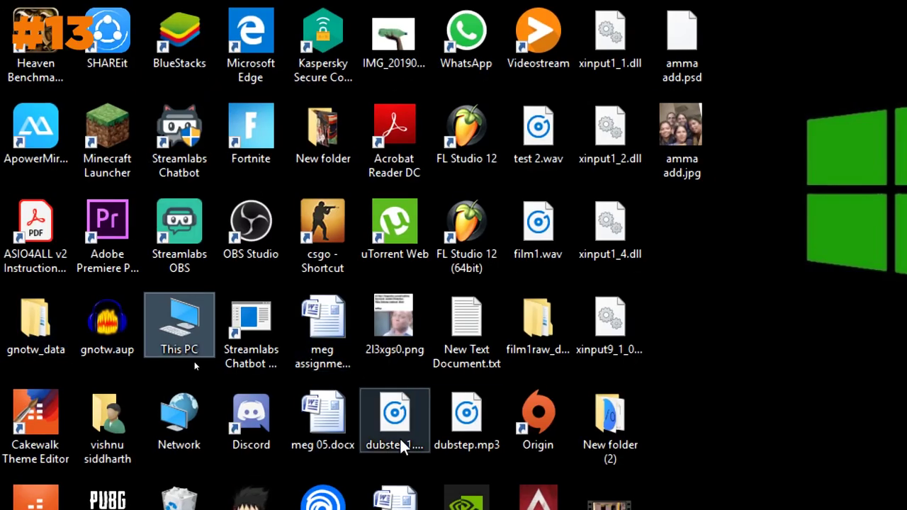
- Open the properties of This PC from the desktop and go to the advanced system settings
{"action": "left_click", "coordinate": [70, 305]}
{"action": "right_click", "coordinate": [70, 305]}
{"action": "right_click", "coordinate": [180, 347]}
{"action": "right_click", "coordinate": [180, 340]}
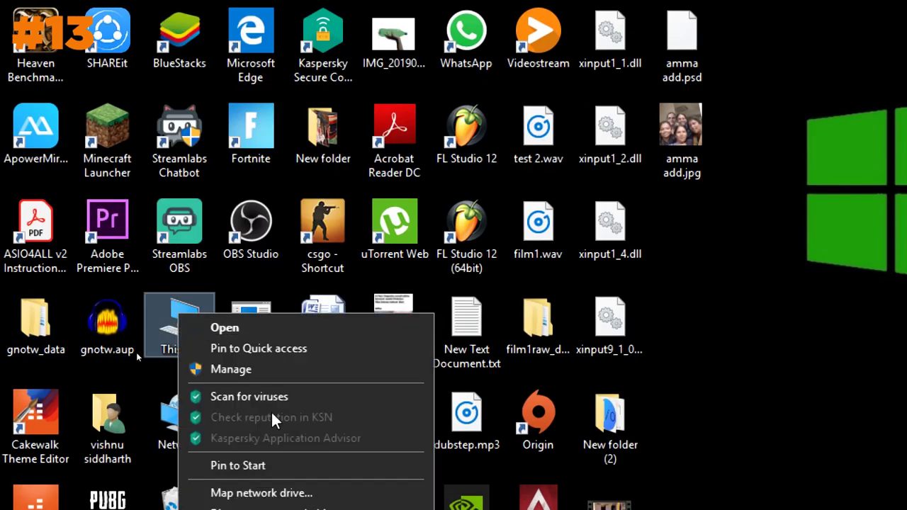
{"action": "left_click", "coordinate": [255, 428]}
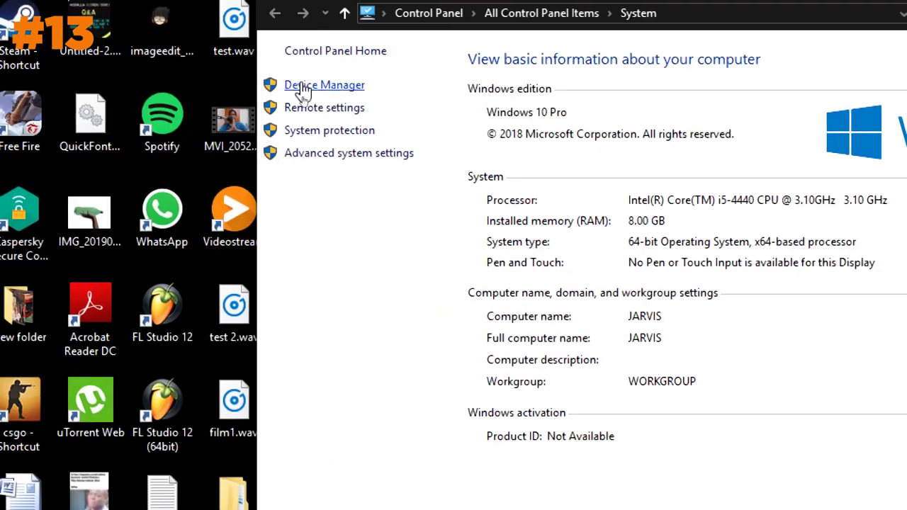
{"action": "left_click", "coordinate": [321, 153]}
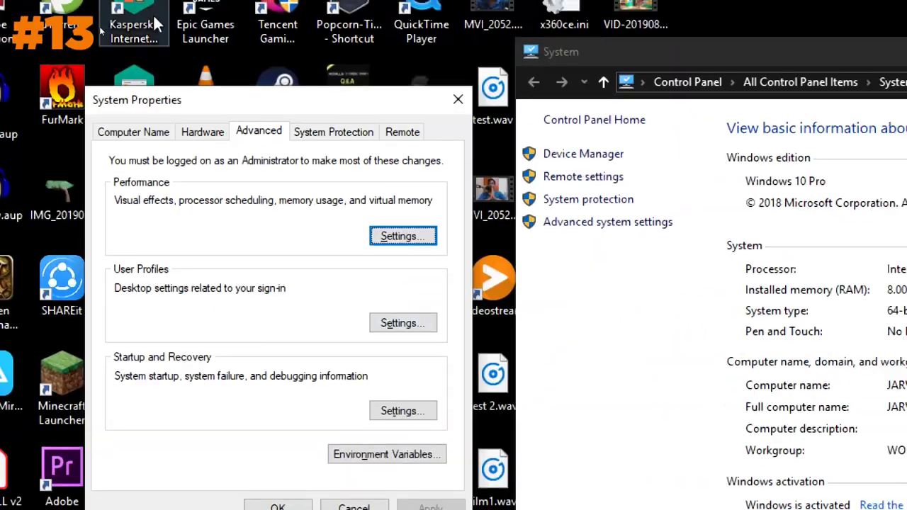
- Open the advanced Performance Options and bring up the Virtual Memory settings for changing the paging file
{"action": "left_click", "coordinate": [129, 84]}
{"action": "left_click", "coordinate": [273, 140]}
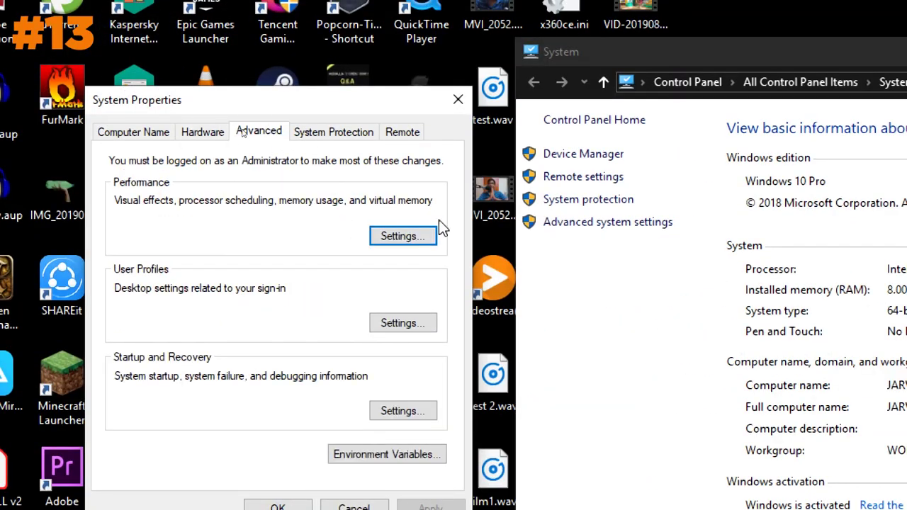
{"action": "left_click", "coordinate": [416, 239]}
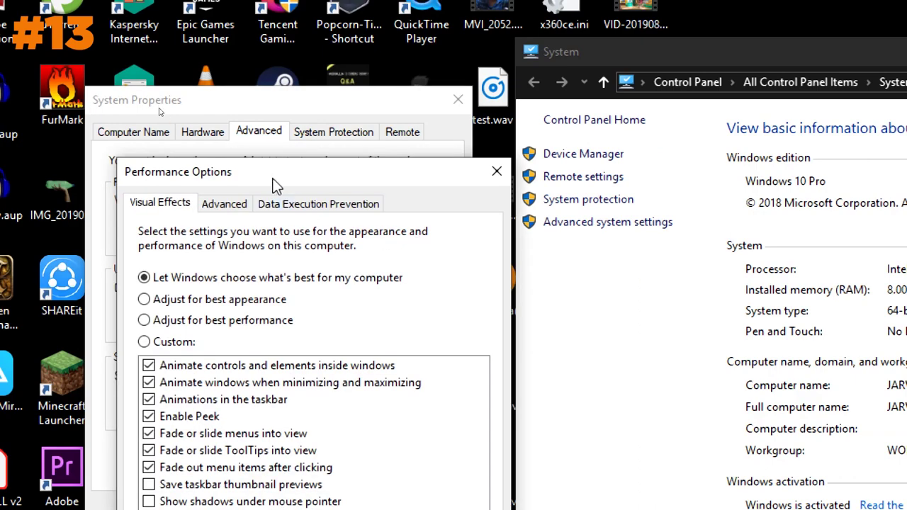
{"action": "left_click_drag", "start_coordinate": [273, 175], "coordinate": [623, 0]}
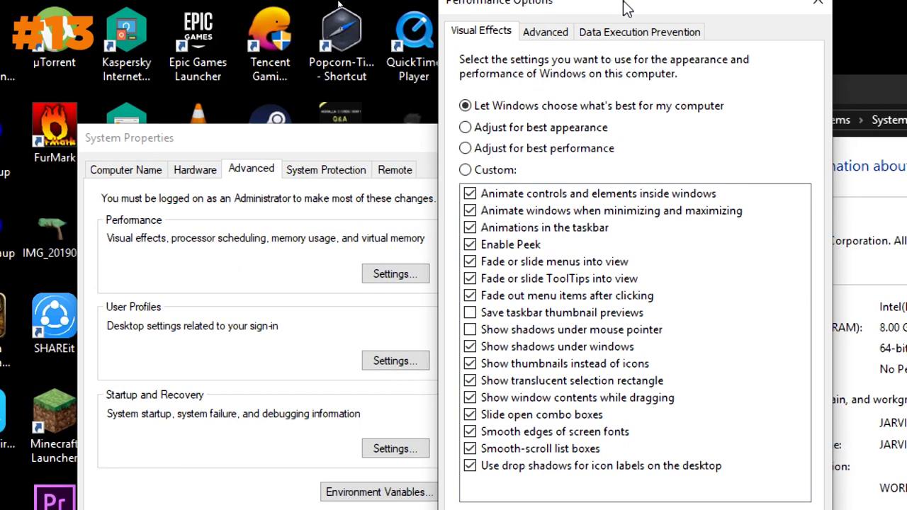
{"action": "left_click", "coordinate": [568, 12]}
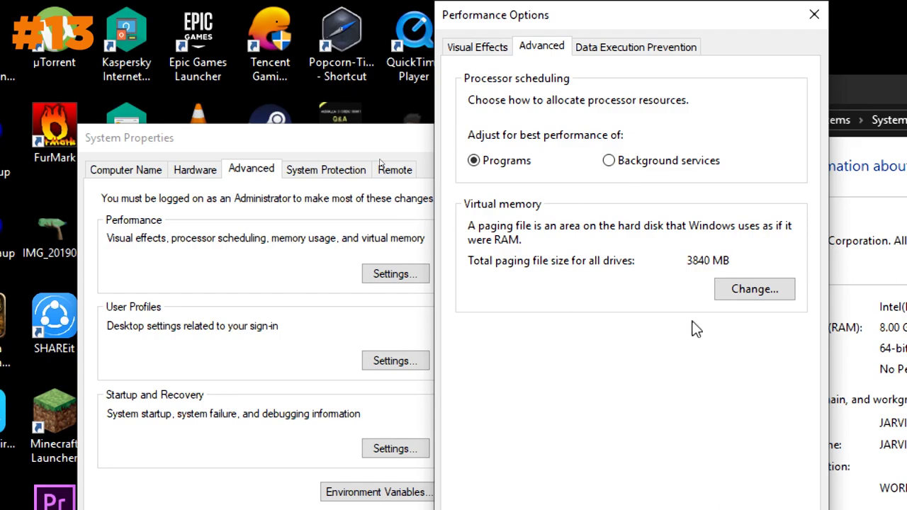
{"action": "left_click", "coordinate": [750, 289]}
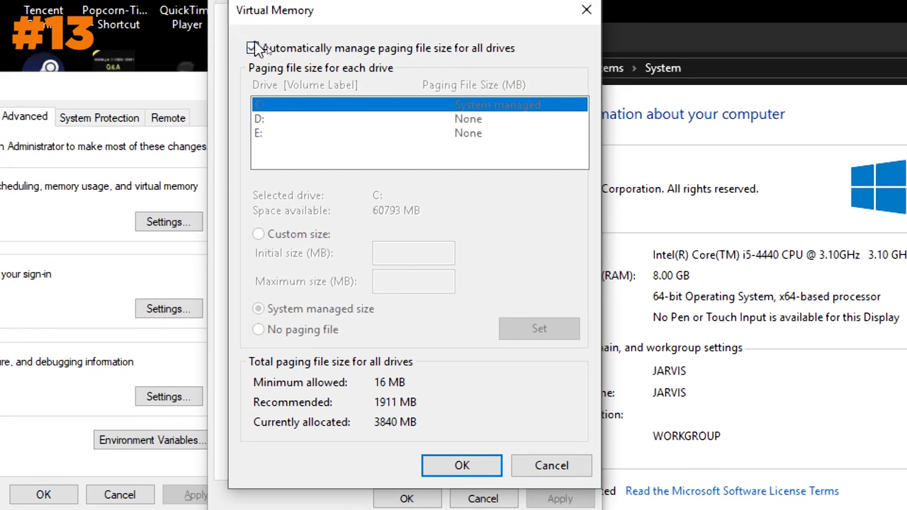
- Turn off automatic paging file size management for all drives
{"action": "left_click", "coordinate": [253, 47]}
{"action": "left_click", "coordinate": [253, 48]}
{"action": "left_click", "coordinate": [255, 49]}
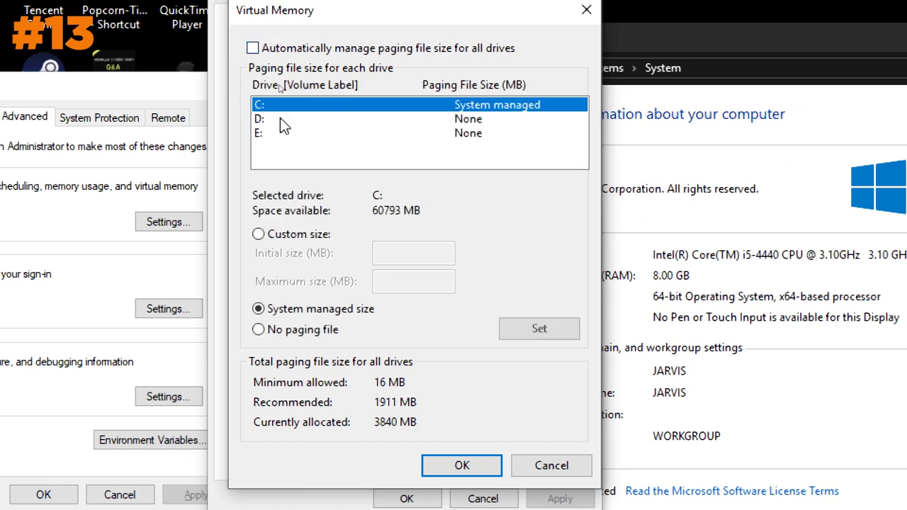
- Select drive D:, choose a custom paging file size and enter an initial size of 1911 MB
{"action": "left_click", "coordinate": [291, 118]}
{"action": "left_click", "coordinate": [291, 133]}
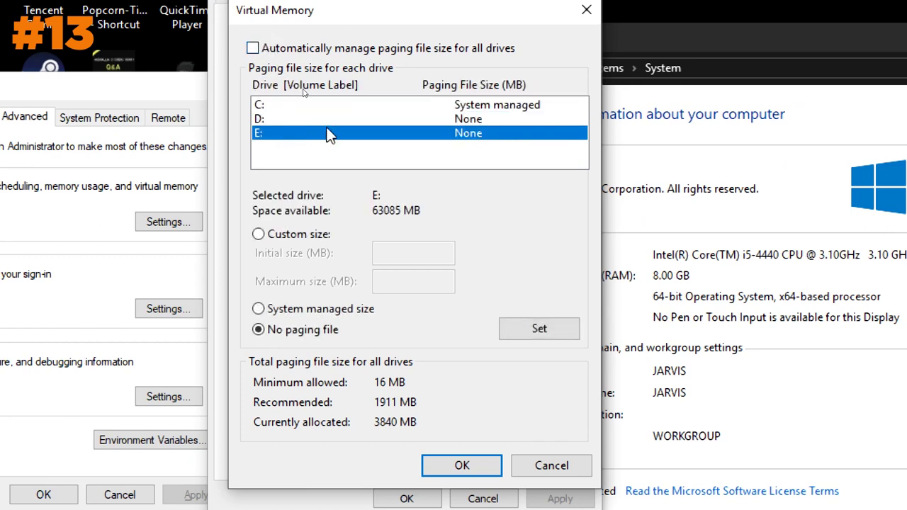
{"action": "left_click", "coordinate": [324, 123]}
{"action": "left_click", "coordinate": [322, 132]}
{"action": "left_click", "coordinate": [331, 119]}
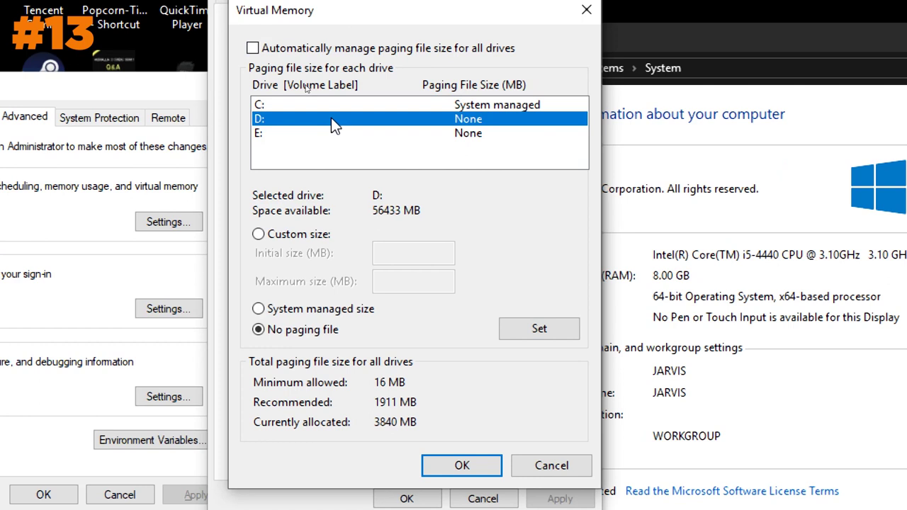
{"action": "left_click", "coordinate": [258, 234]}
{"action": "left_click", "coordinate": [425, 257]}
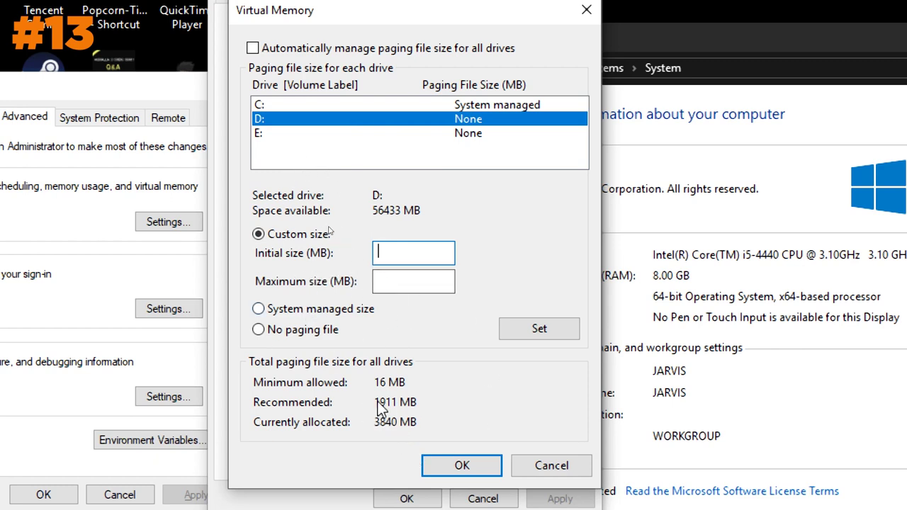
{"action": "type", "text": "1911"}
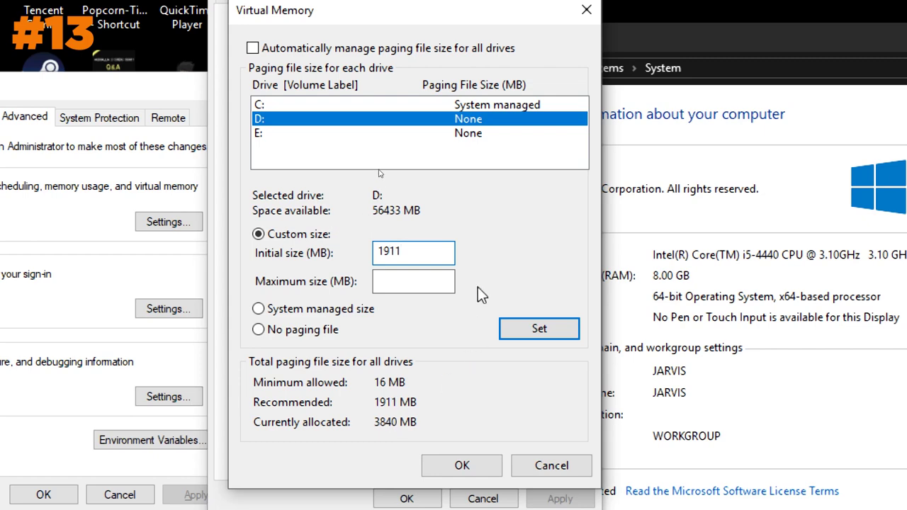
{"action": "left_click", "coordinate": [415, 283]}
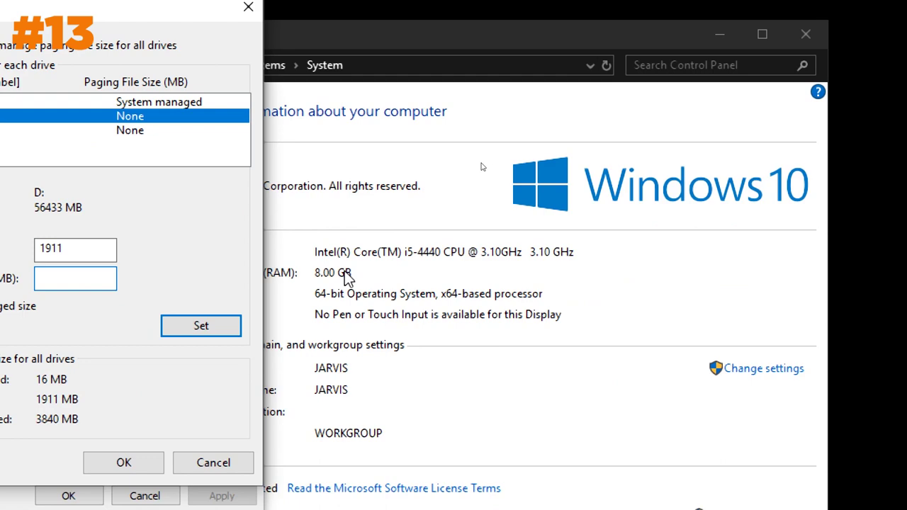
- Check the installed RAM in the System window and open Calculator
{"action": "left_click", "coordinate": [346, 278]}
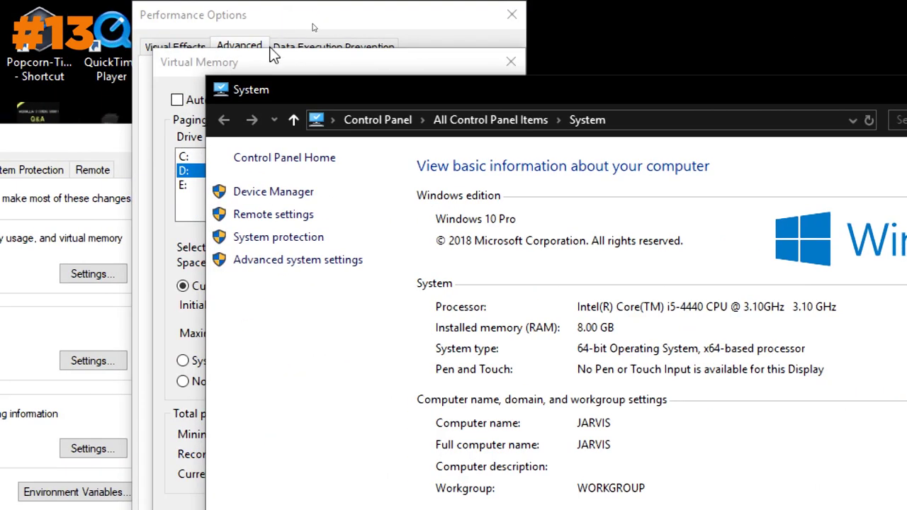
{"action": "left_click", "coordinate": [344, 57]}
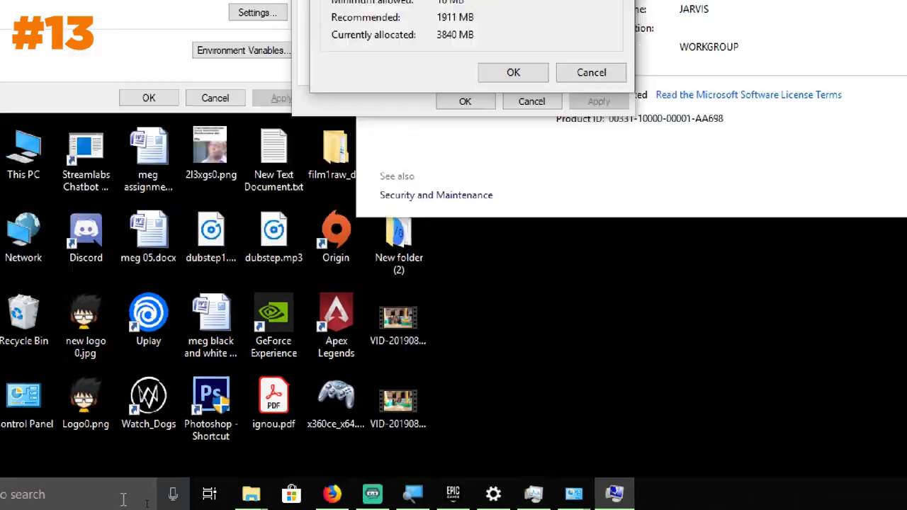
{"action": "left_click", "coordinate": [123, 496]}
{"action": "type", "text": "calc"}
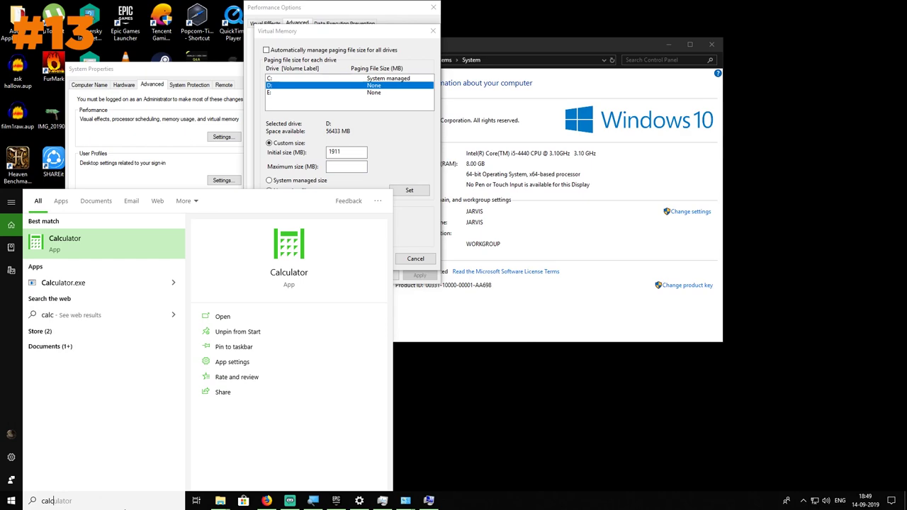
{"action": "key", "text": "Return"}
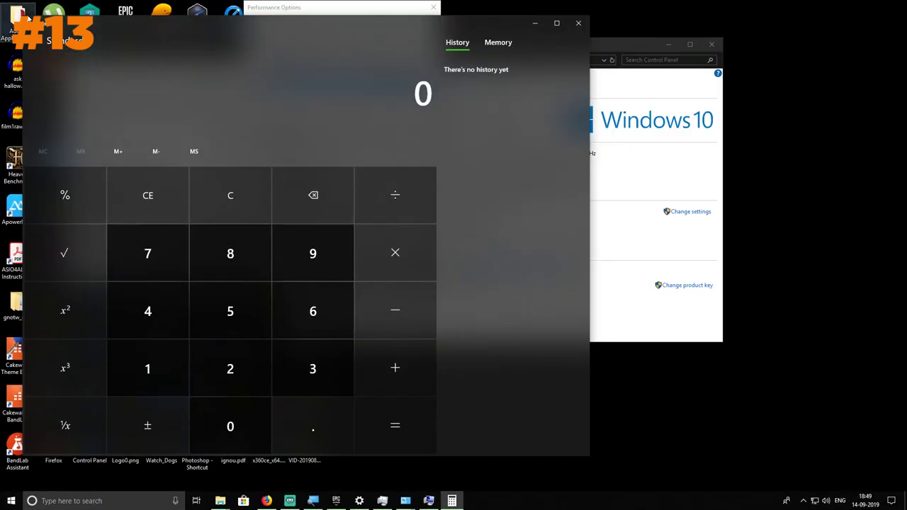
- Place Calculator beside the Virtual Memory settings and choose a custom paging file size for drive C:
{"action": "left_click_drag", "start_coordinate": [25, 13], "coordinate": [346, 85]}
{"action": "left_click", "coordinate": [348, 78]}
{"action": "left_click_drag", "start_coordinate": [458, 90], "coordinate": [621, 61]}
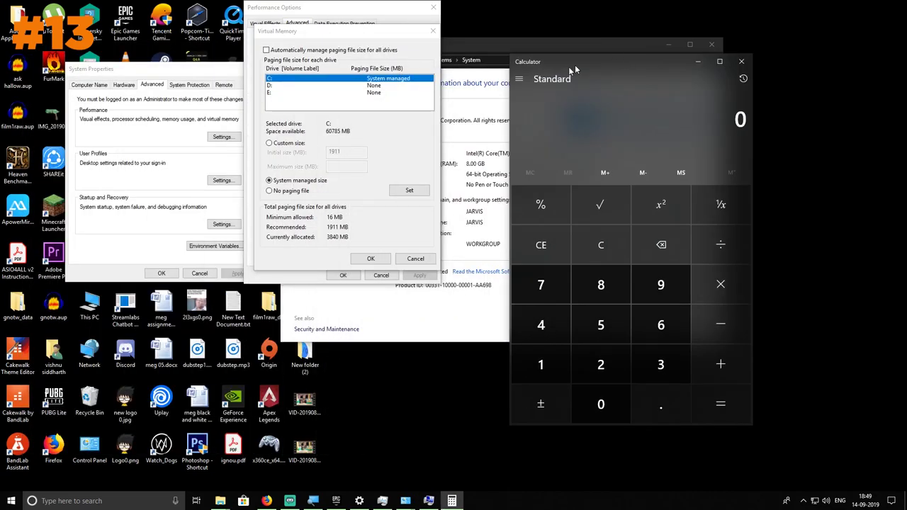
{"action": "left_click", "coordinate": [375, 150]}
{"action": "left_click", "coordinate": [269, 143]}
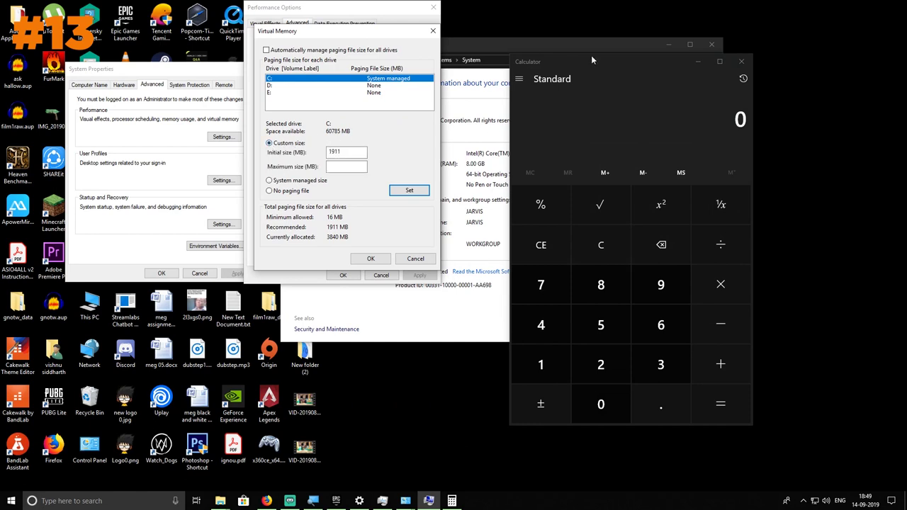
{"action": "left_click", "coordinate": [623, 296]}
{"action": "left_click", "coordinate": [721, 284]}
{"action": "left_click", "coordinate": [541, 364]}
{"action": "left_click", "coordinate": [601, 404]}
{"action": "left_click", "coordinate": [601, 365]}
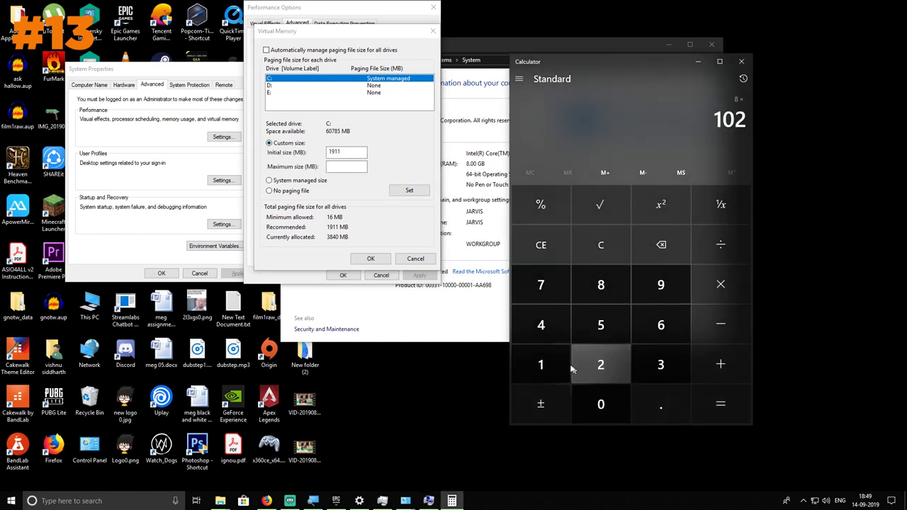
{"action": "left_click", "coordinate": [533, 360]}
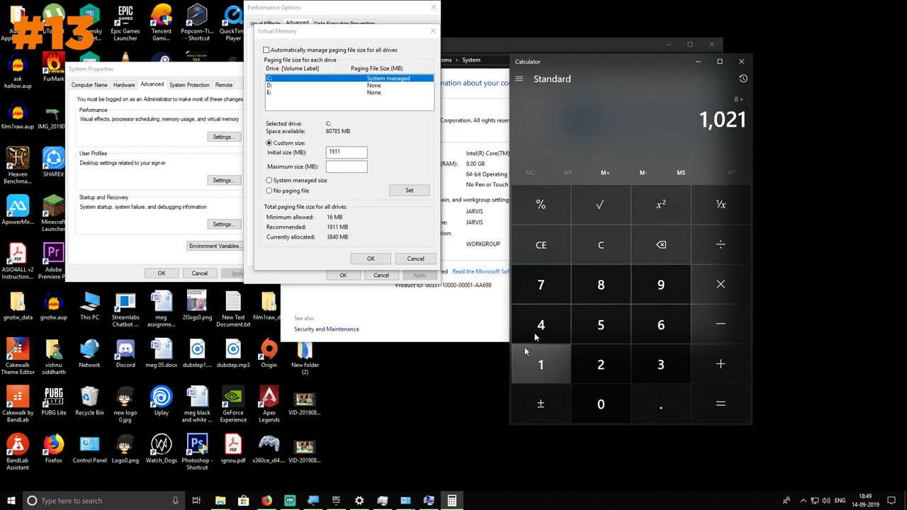
{"action": "left_click", "coordinate": [638, 256]}
{"action": "left_click", "coordinate": [638, 256]}
{"action": "left_click", "coordinate": [638, 257]}
{"action": "left_click", "coordinate": [638, 257]}
{"action": "left_click", "coordinate": [608, 298]}
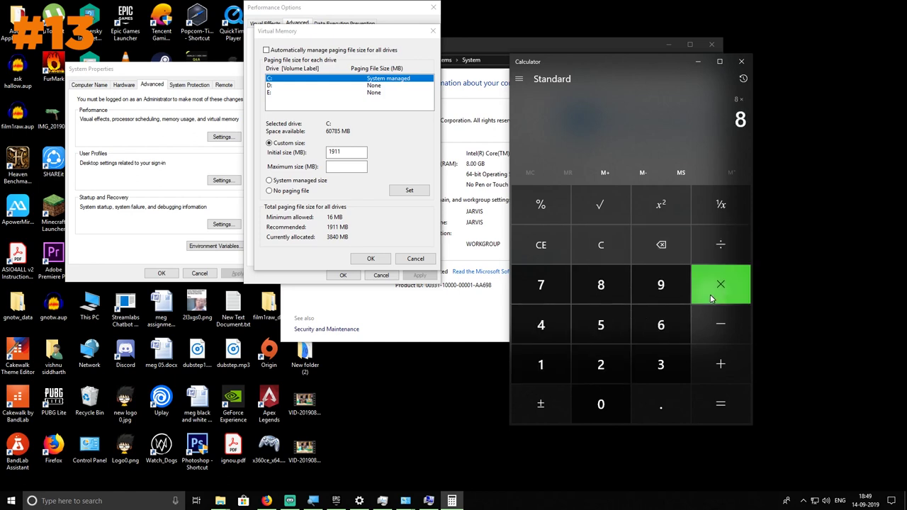
{"action": "left_click", "coordinate": [541, 364]}
{"action": "left_click", "coordinate": [601, 364]}
{"action": "left_click", "coordinate": [602, 404]}
{"action": "left_click", "coordinate": [541, 324]}
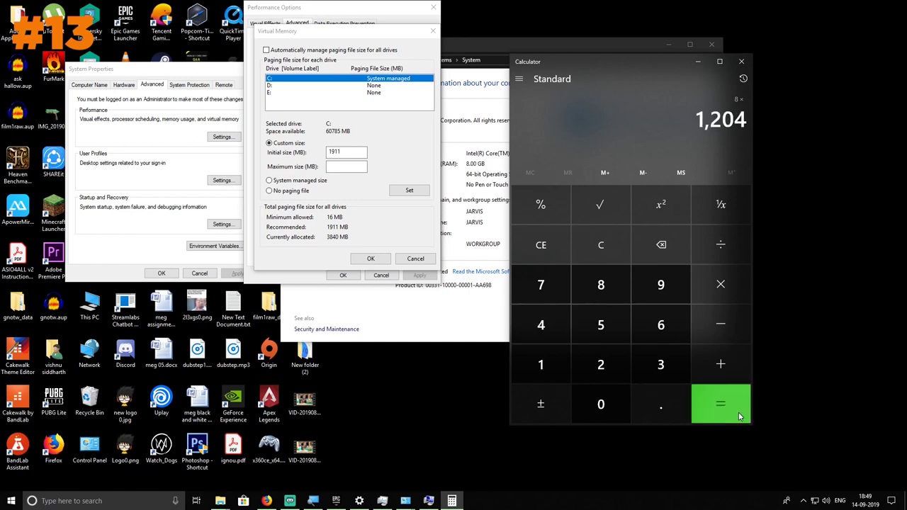
{"action": "left_click", "coordinate": [739, 416]}
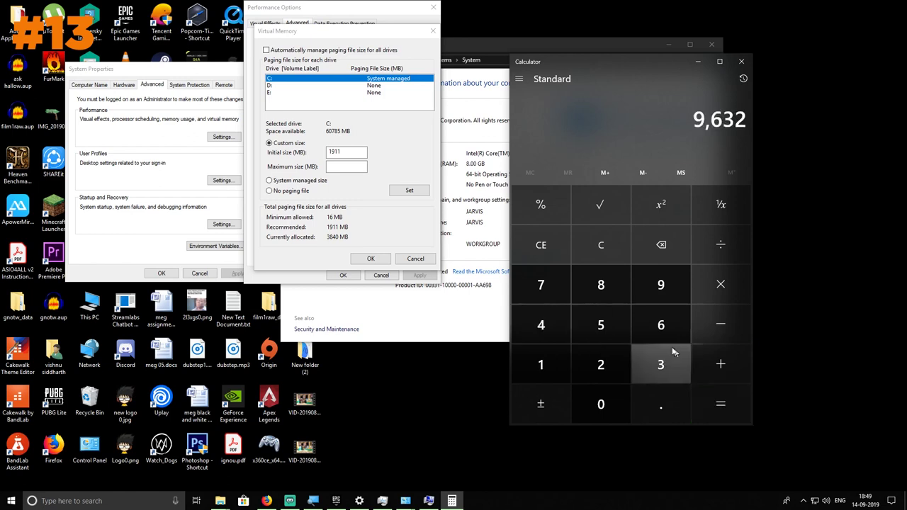
- Calculate the maximum paging file size by multiplying 8 by 1024 and the result by 1.5
{"action": "left_click", "coordinate": [592, 243]}
{"action": "type", "text": "8*1024"}
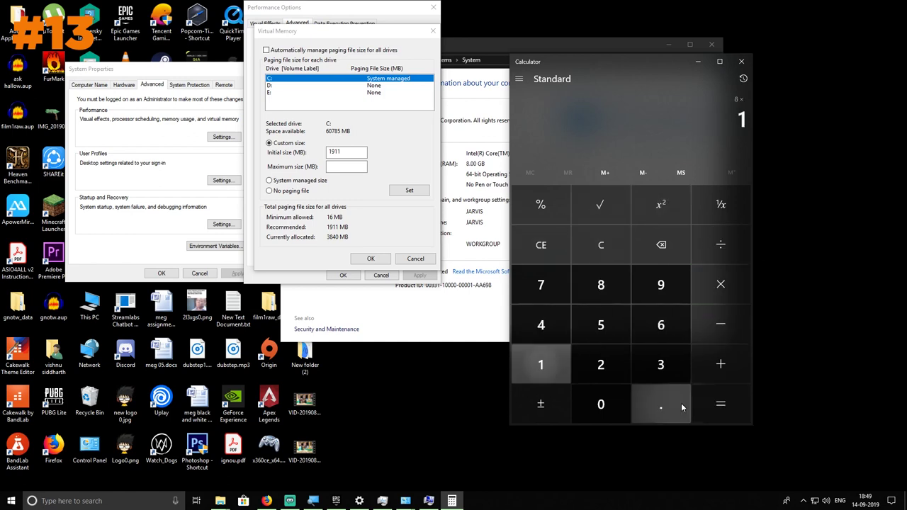
{"action": "key", "text": "Return"}
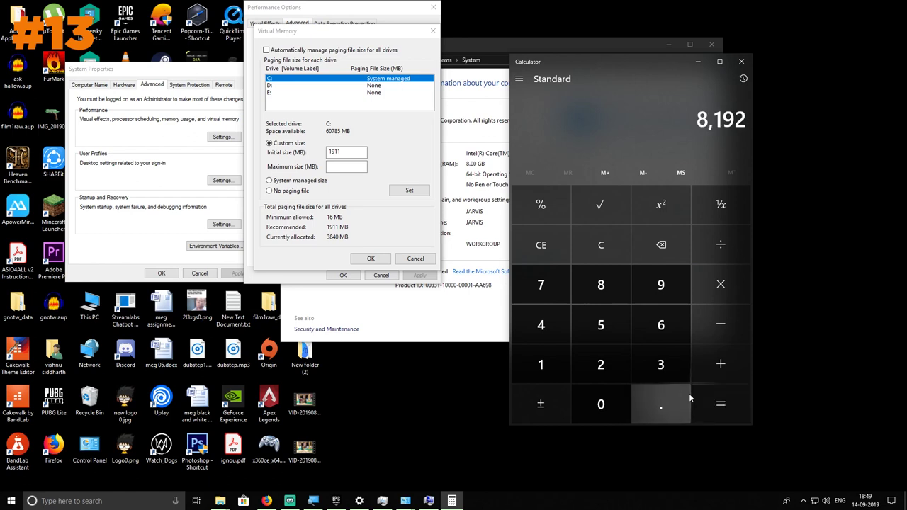
{"action": "left_click", "coordinate": [714, 296]}
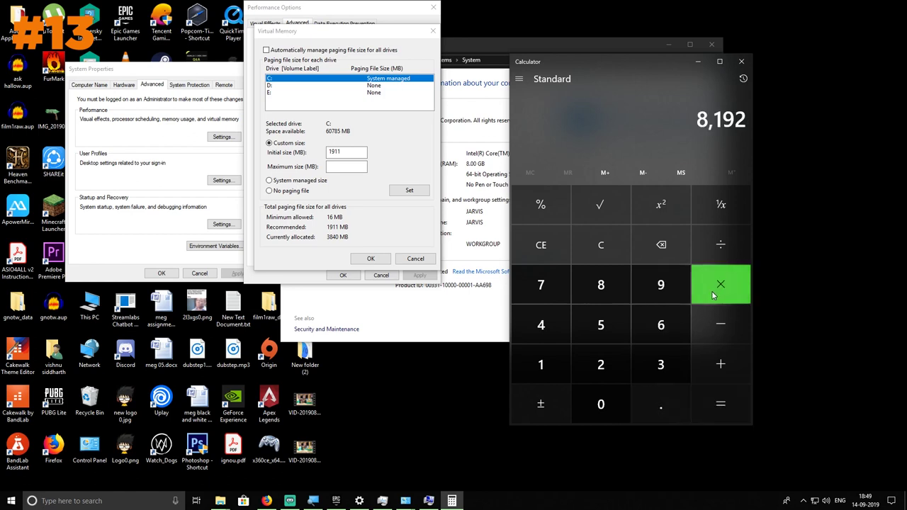
{"action": "type", "text": "14"}
{"action": "key", "text": "BackSpace"}
{"action": "key", "text": "BackSpace"}
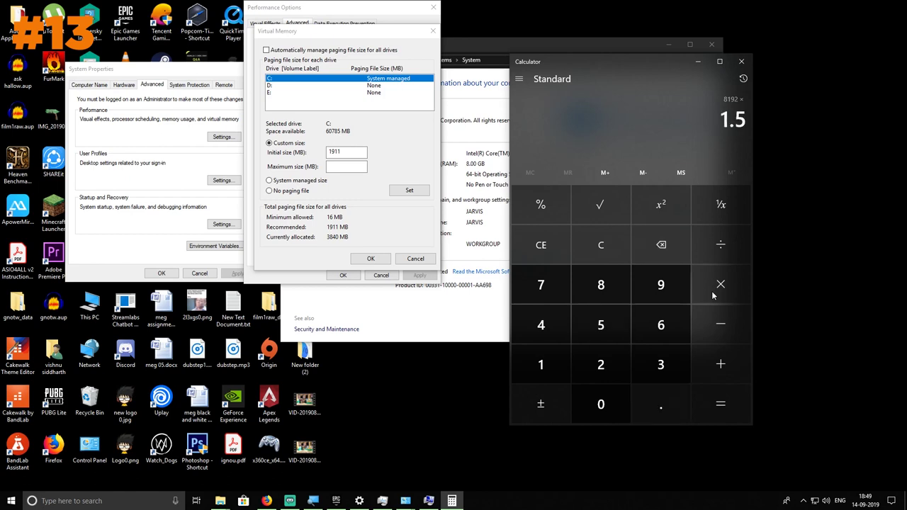
{"action": "key", "text": "Return"}
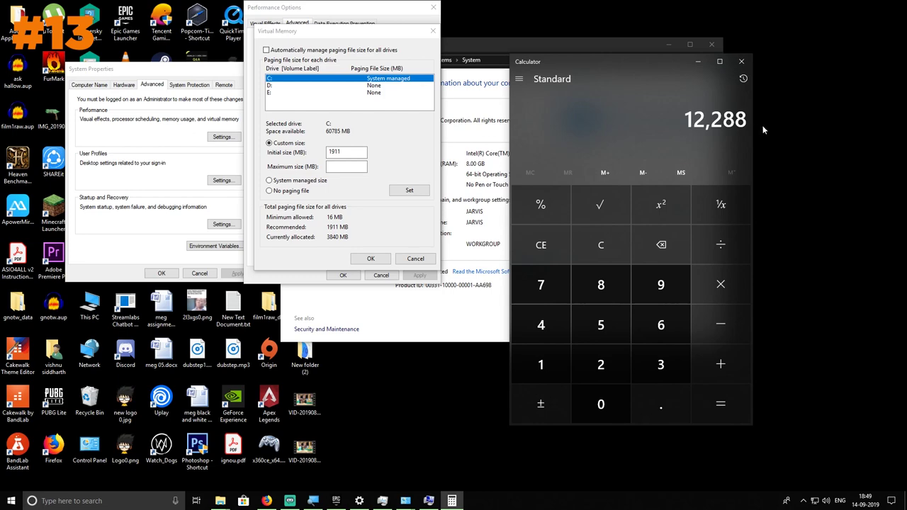
- Set a custom paging file on drive D: with initial size 1911 MB and maximum size 12288 MB, and confirm the changes
{"action": "left_click", "coordinate": [348, 167]}
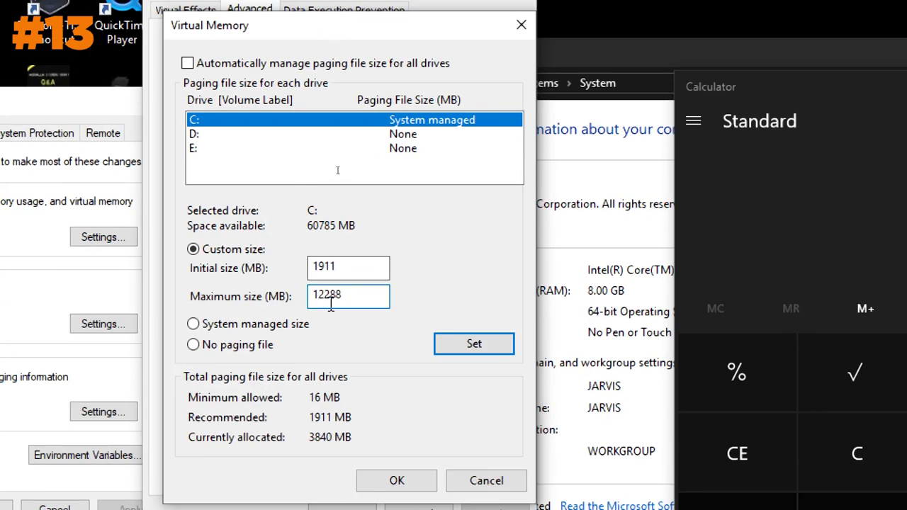
{"action": "left_click", "coordinate": [190, 135]}
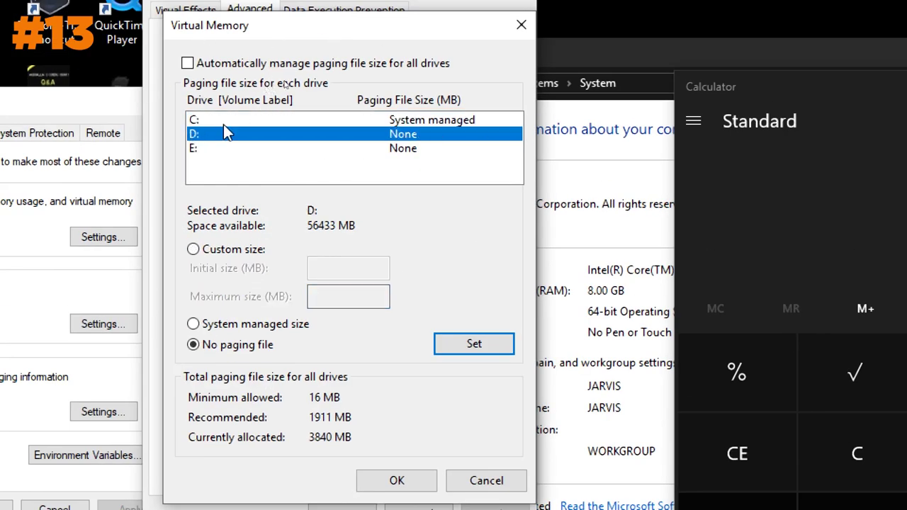
{"action": "left_click", "coordinate": [194, 250]}
{"action": "left_click", "coordinate": [353, 268]}
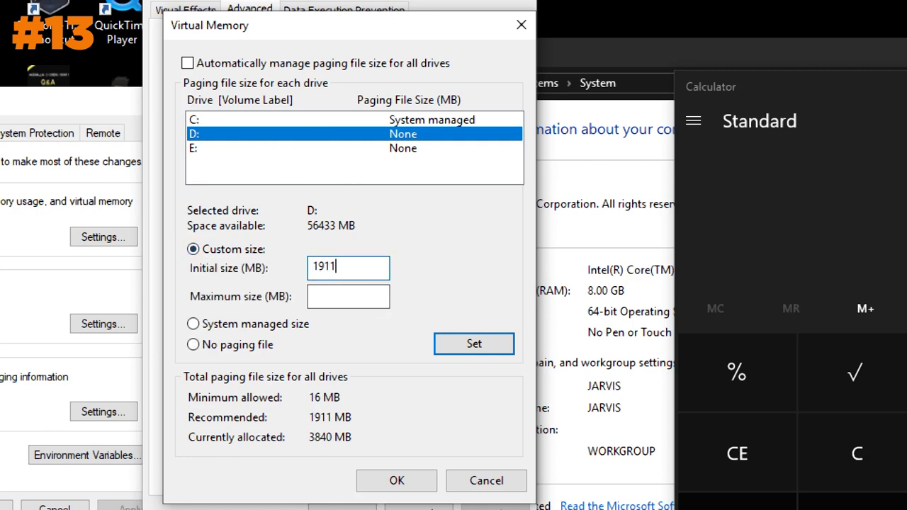
{"action": "left_click", "coordinate": [361, 296]}
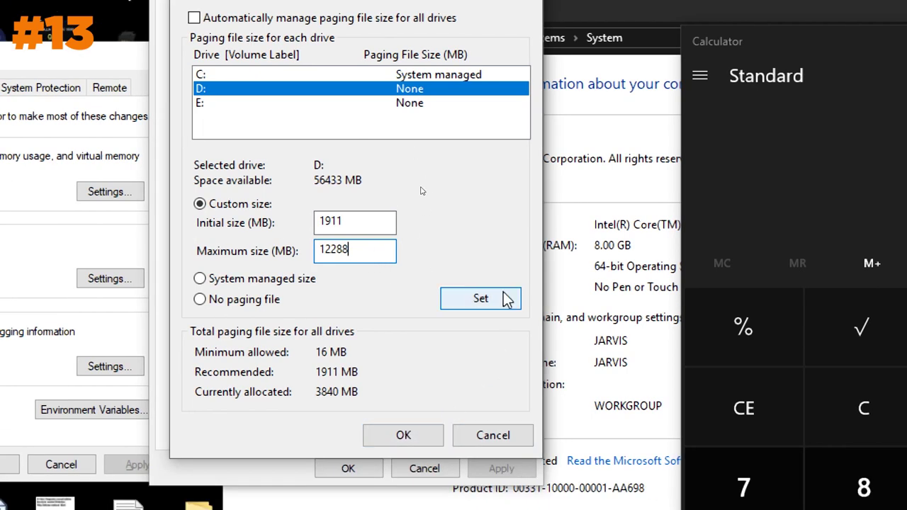
{"action": "left_click", "coordinate": [477, 346]}
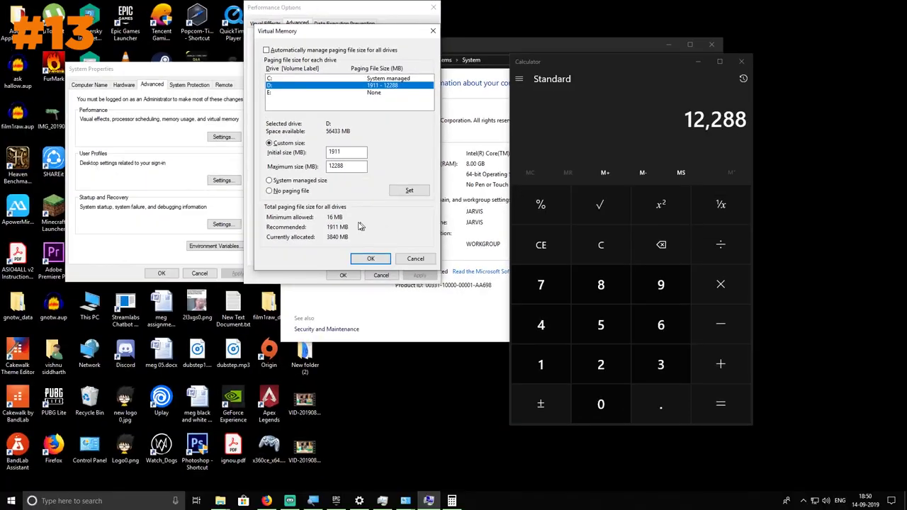
{"action": "left_click", "coordinate": [371, 259]}
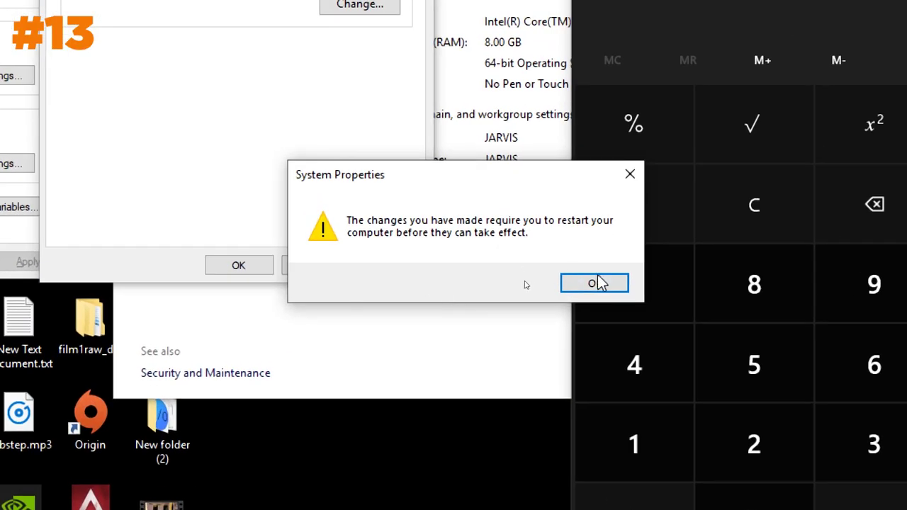
{"action": "left_click", "coordinate": [523, 284]}
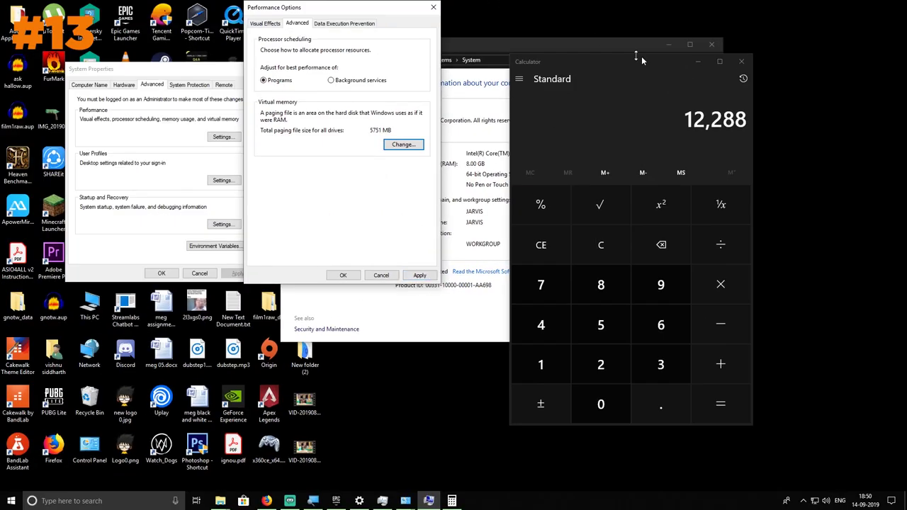
- Minimize Calculator, switch to the Epic Games Launcher and look through its general settings before returning to the home page
{"action": "left_click", "coordinate": [696, 61]}
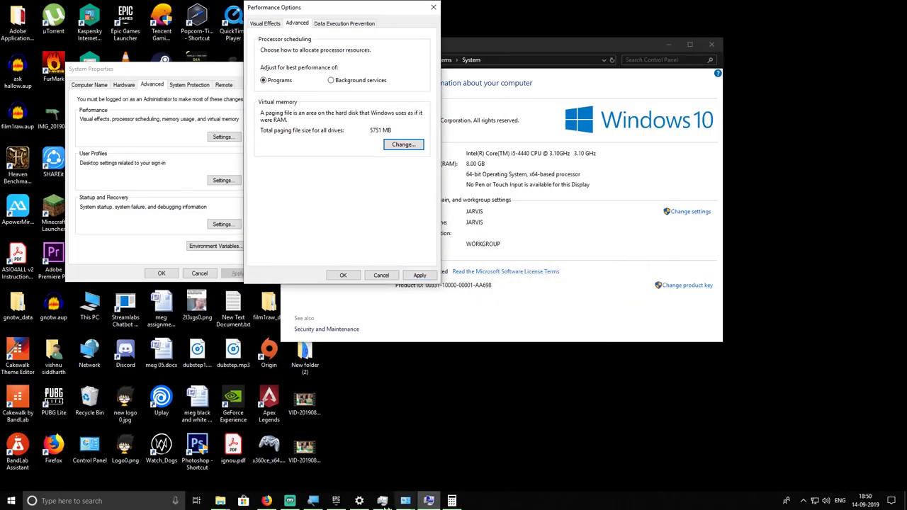
{"action": "left_click", "coordinate": [336, 501]}
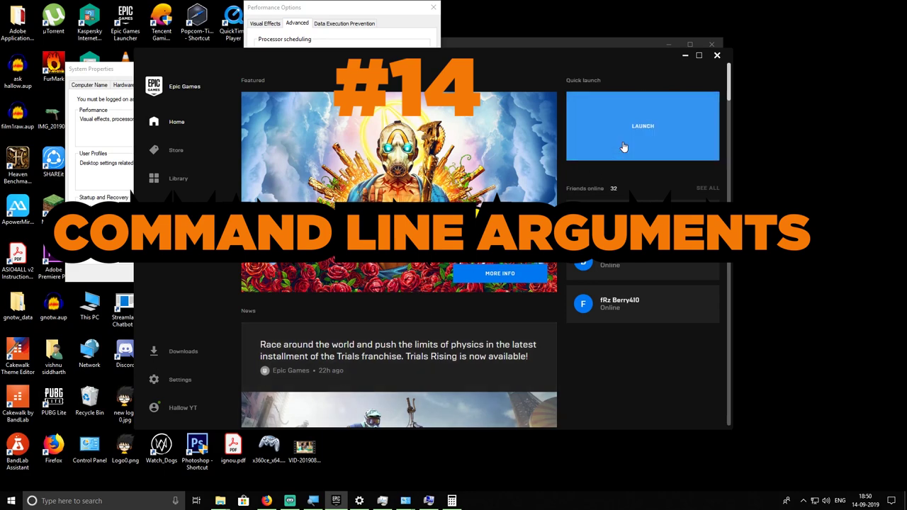
{"action": "left_click", "coordinate": [180, 379]}
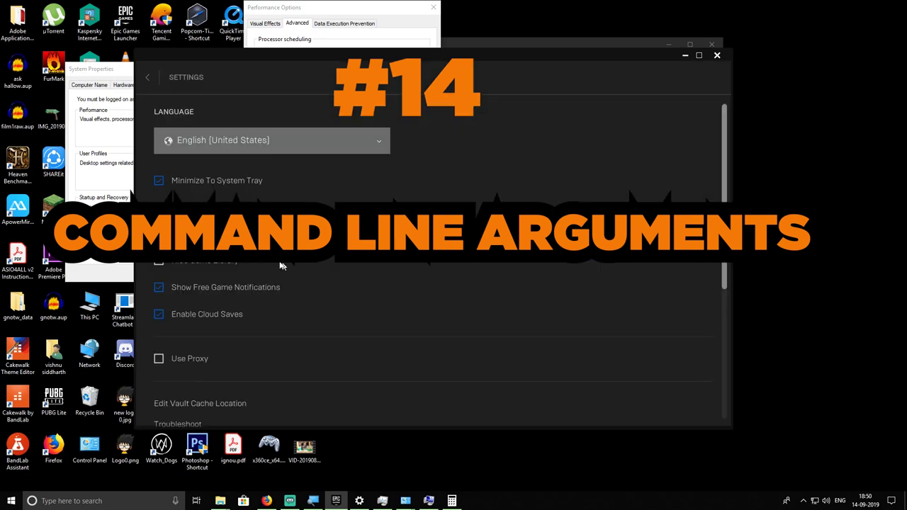
{"action": "scroll", "coordinate": [284, 267], "scroll_direction": "down", "scroll_amount": 1}
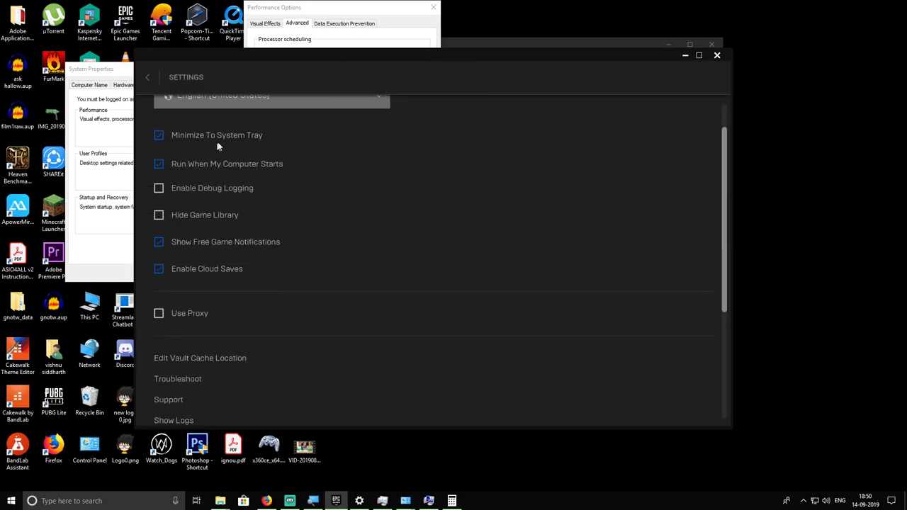
{"action": "scroll", "coordinate": [232, 222], "scroll_direction": "up", "scroll_amount": 2}
{"action": "left_click", "coordinate": [171, 79]}
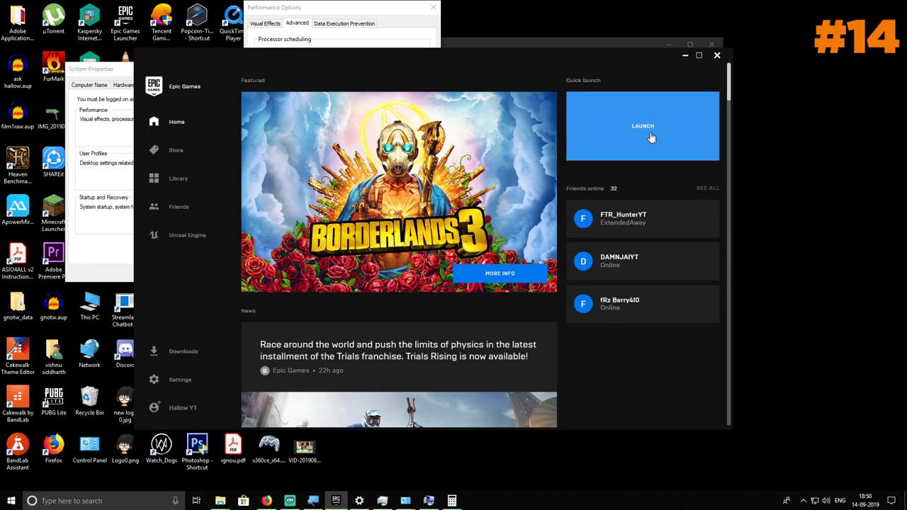
- Open Fortnite's installation options from the library, look through its components and additional languages, and close them unchanged
{"action": "left_click", "coordinate": [178, 178]}
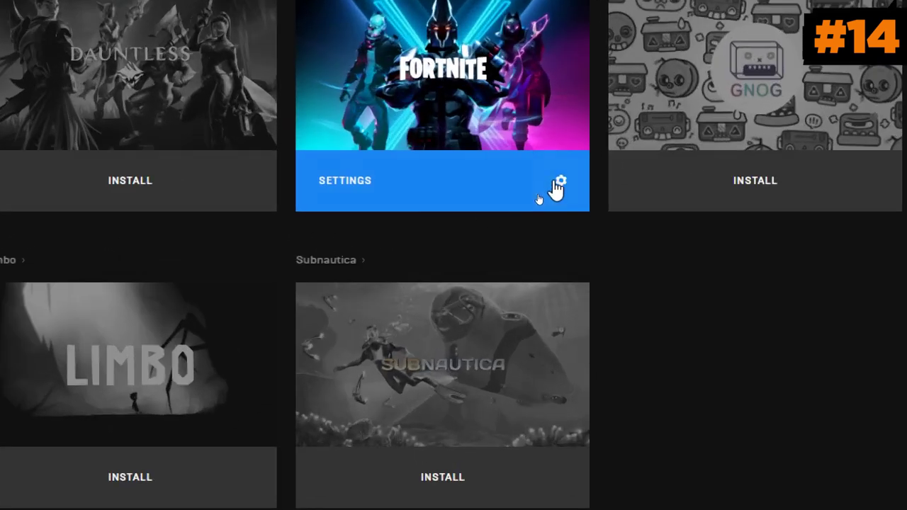
{"action": "left_click", "coordinate": [541, 195]}
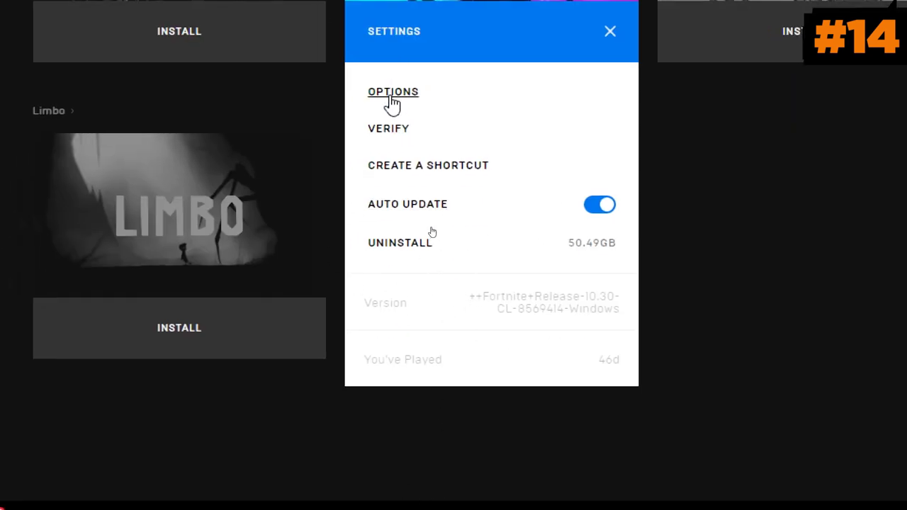
{"action": "left_click", "coordinate": [392, 104]}
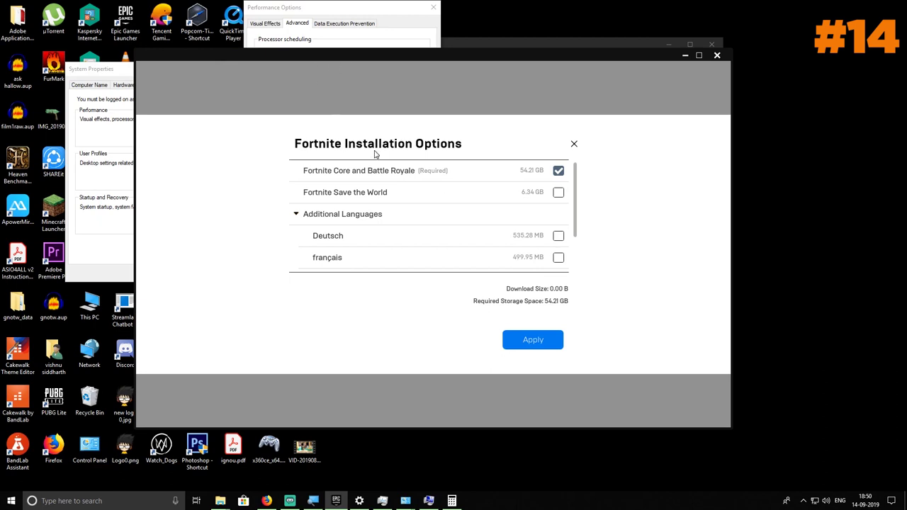
{"action": "scroll", "coordinate": [332, 225], "scroll_direction": "down", "scroll_amount": 2}
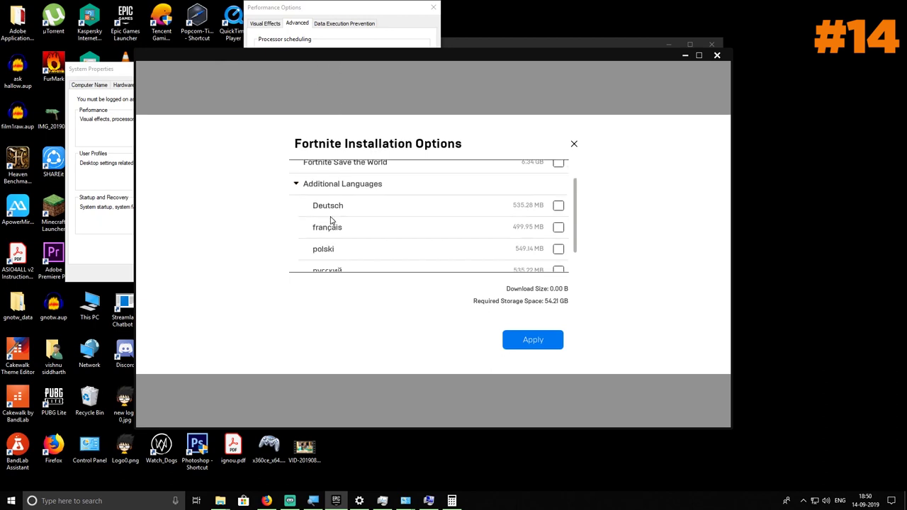
{"action": "scroll", "coordinate": [331, 221], "scroll_direction": "up", "scroll_amount": 2}
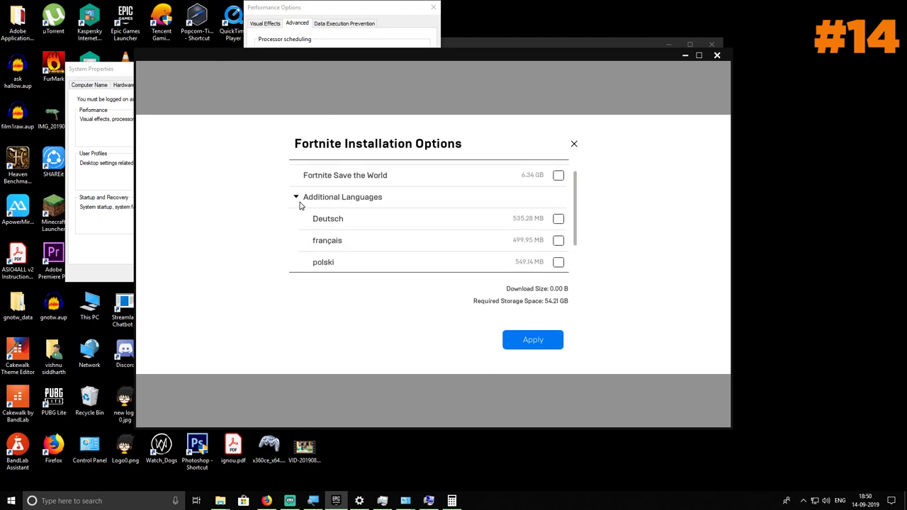
{"action": "left_click", "coordinate": [301, 201]}
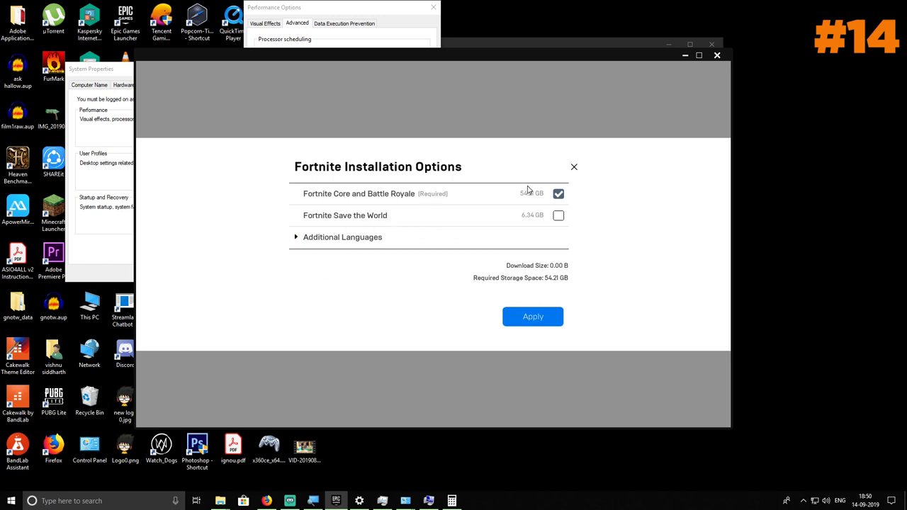
{"action": "left_click", "coordinate": [574, 169]}
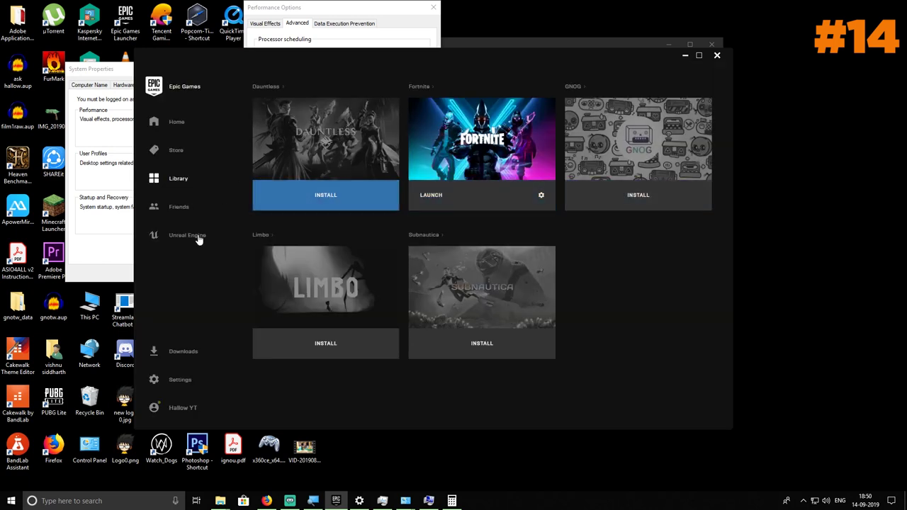
- Enable Additional Command Line Arguments for Fortnite in the launcher's game management settings
{"action": "left_click", "coordinate": [190, 390]}
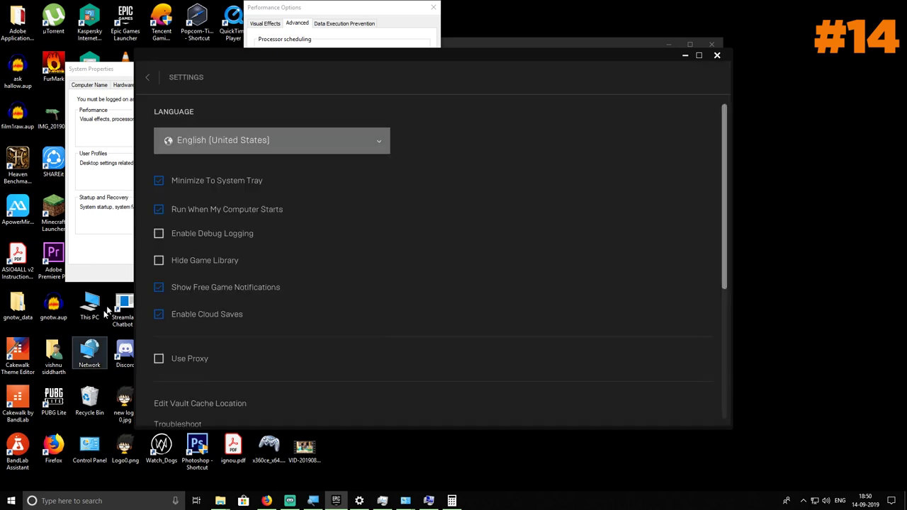
{"action": "scroll", "coordinate": [217, 222], "scroll_direction": "down", "scroll_amount": 2}
{"action": "scroll", "coordinate": [216, 221], "scroll_direction": "up", "scroll_amount": 1}
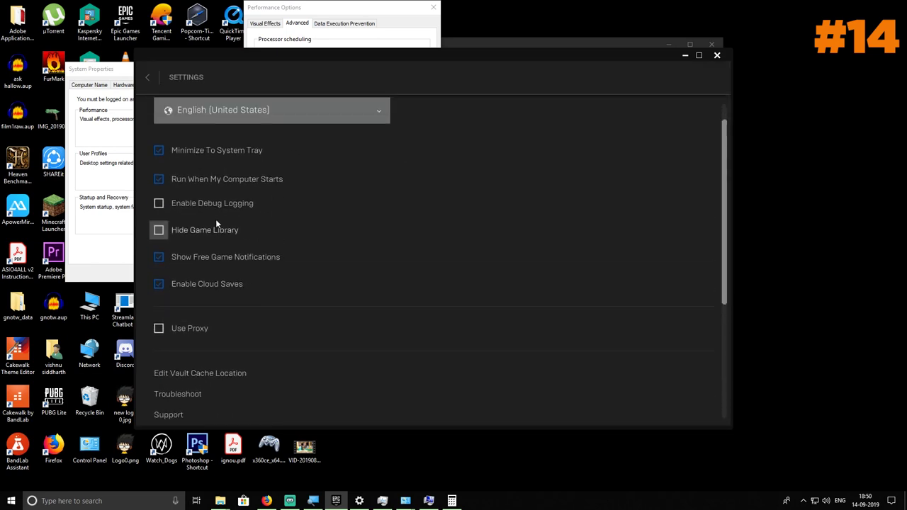
{"action": "scroll", "coordinate": [216, 223], "scroll_direction": "down", "scroll_amount": 2}
{"action": "scroll", "coordinate": [216, 223], "scroll_direction": "down", "scroll_amount": 2}
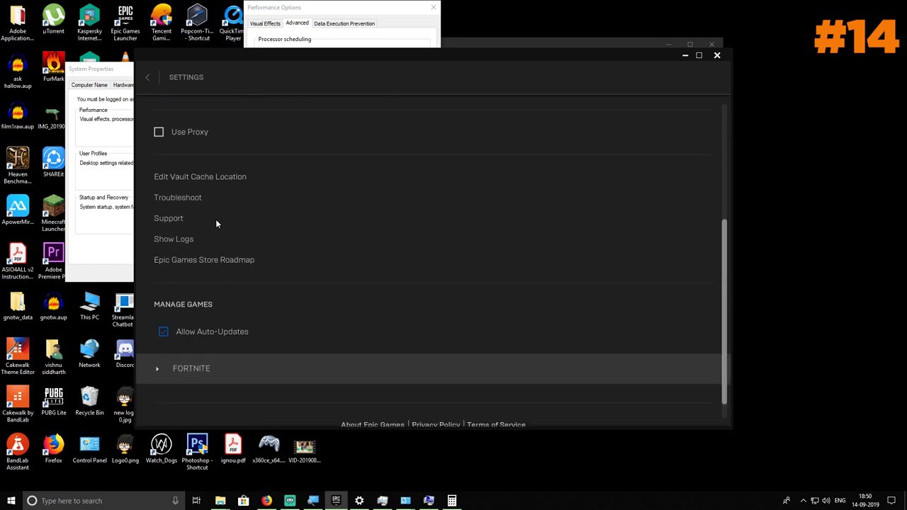
{"action": "scroll", "coordinate": [190, 221], "scroll_direction": "up", "scroll_amount": 2}
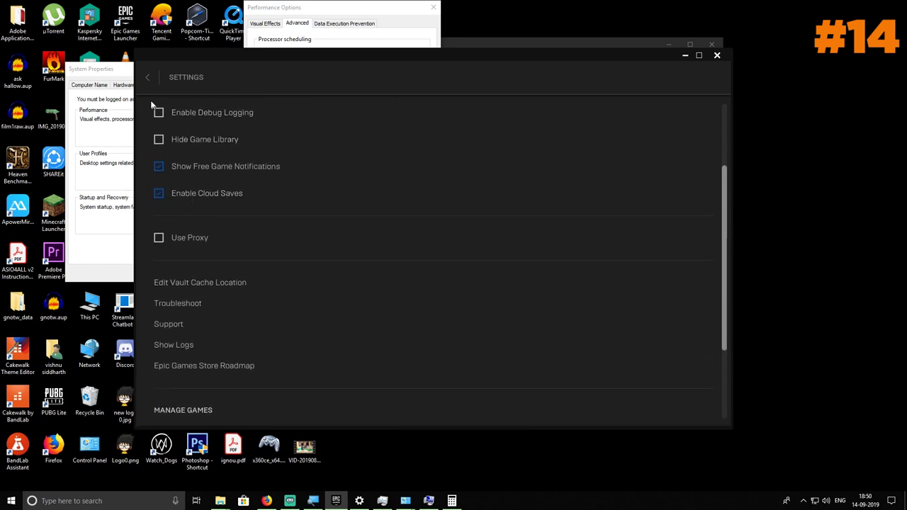
{"action": "left_click", "coordinate": [185, 78]}
{"action": "left_click", "coordinate": [174, 383]}
{"action": "scroll", "coordinate": [174, 392], "scroll_direction": "down", "scroll_amount": 5}
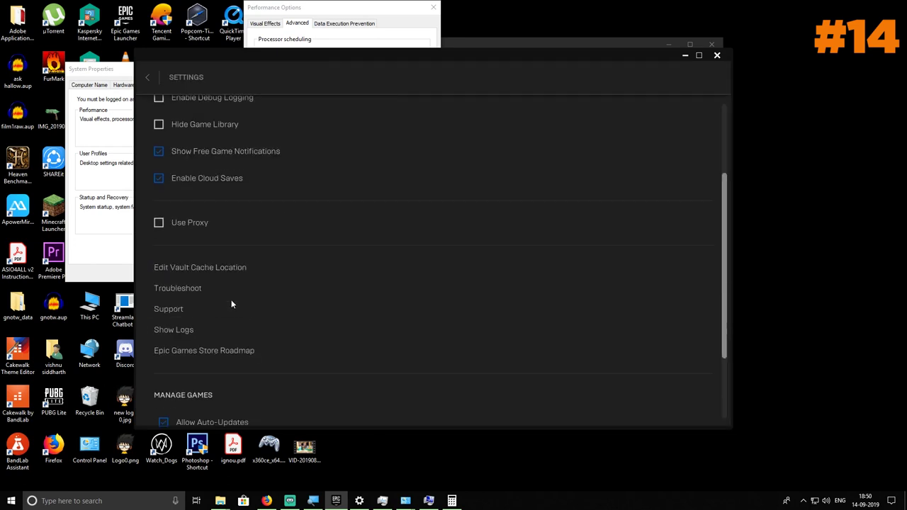
{"action": "left_click", "coordinate": [157, 343]}
{"action": "scroll", "coordinate": [212, 370], "scroll_direction": "down", "scroll_amount": 1}
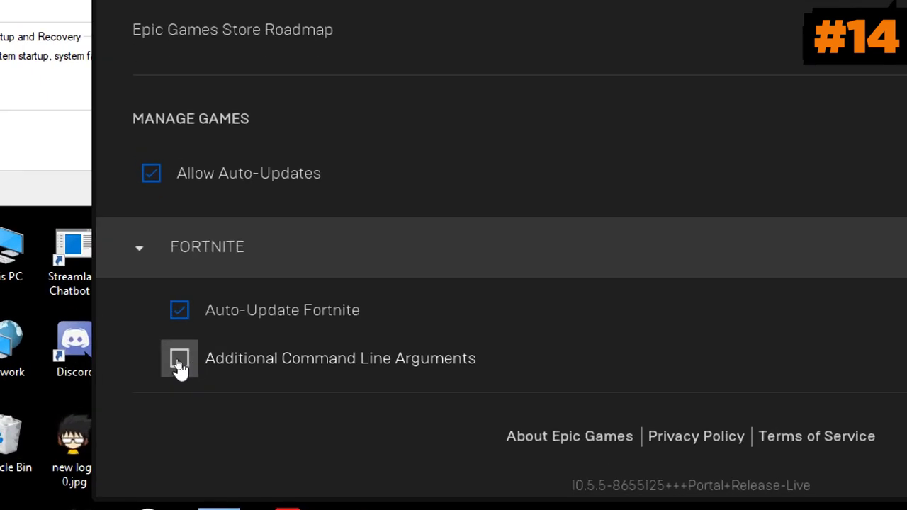
{"action": "left_click", "coordinate": [178, 360]}
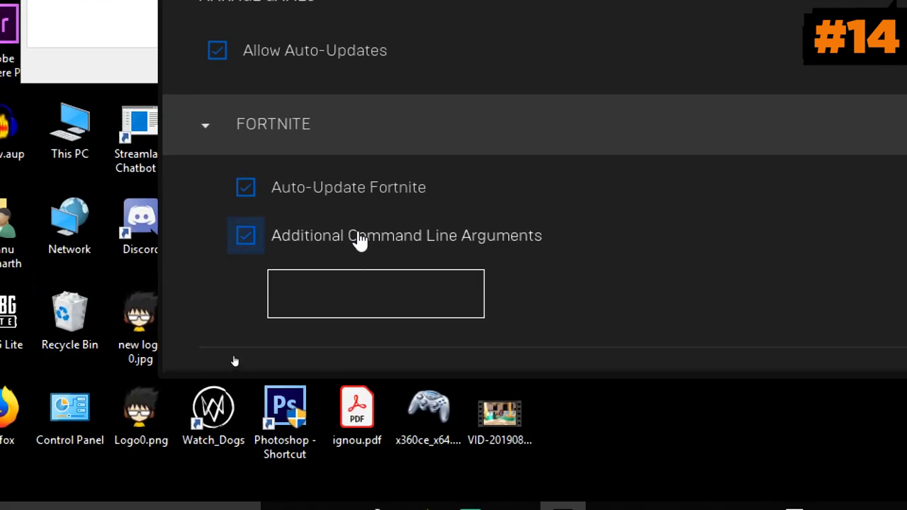
- Enter -USEALLAVAILABLECORES as Fortnite's first additional command line argument
{"action": "left_click", "coordinate": [355, 290]}
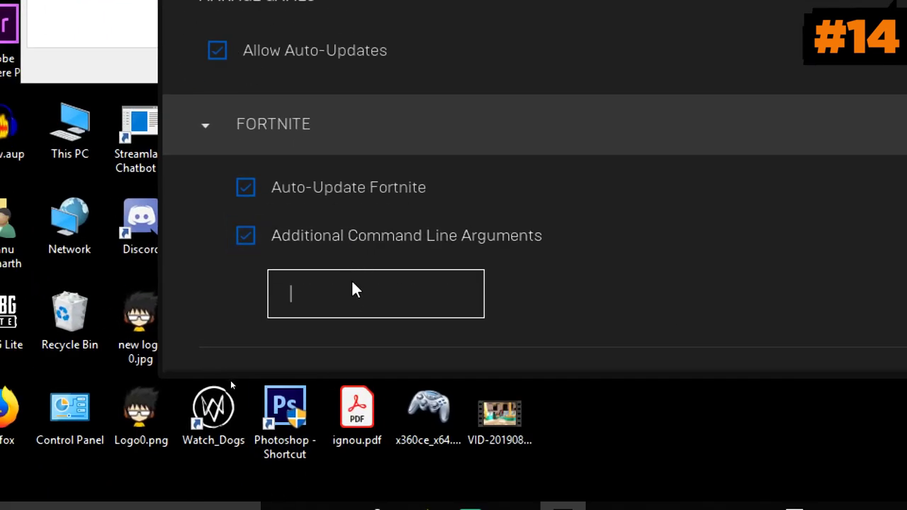
{"action": "type", "text": "-"}
{"action": "type", "text": "UDSS"}
{"action": "key", "text": "BackSpace"}
{"action": "key", "text": "BackSpace"}
{"action": "key", "text": "BackSpace"}
{"action": "type", "text": "SEALLAVAILABLECORE"}
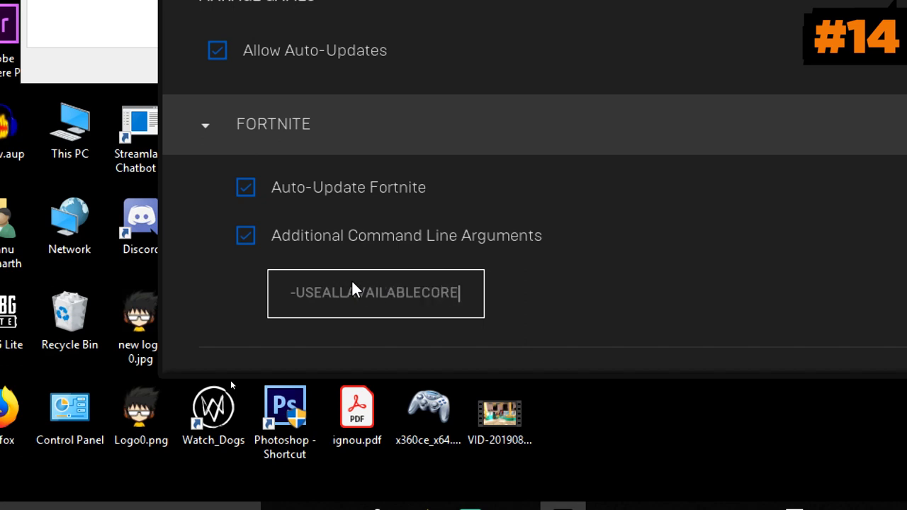
{"action": "type", "text": "S "}
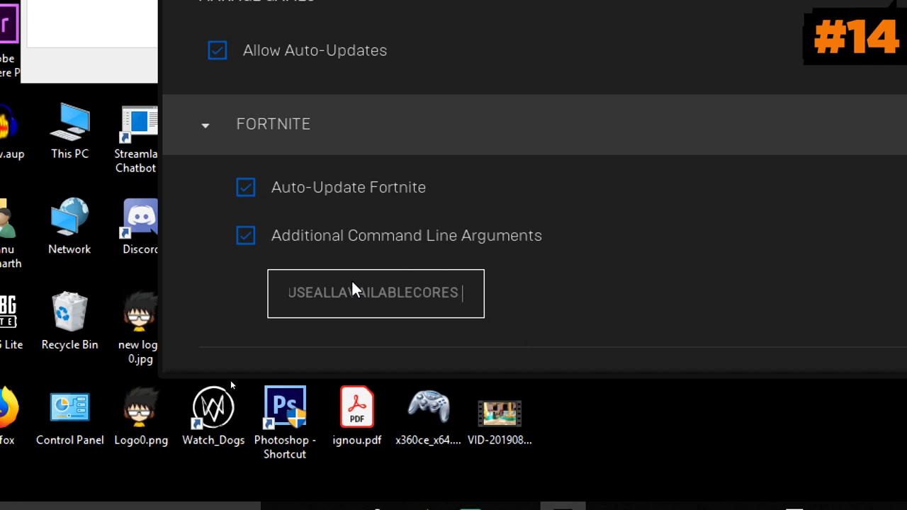
- Append the arguments -NOSPLASH and -PREFERREDPROCESSOR to Fortnite's additional command line arguments
{"action": "type", "text": "-"}
{"action": "scroll", "coordinate": [586, 270], "scroll_direction": "down", "scroll_amount": 1}
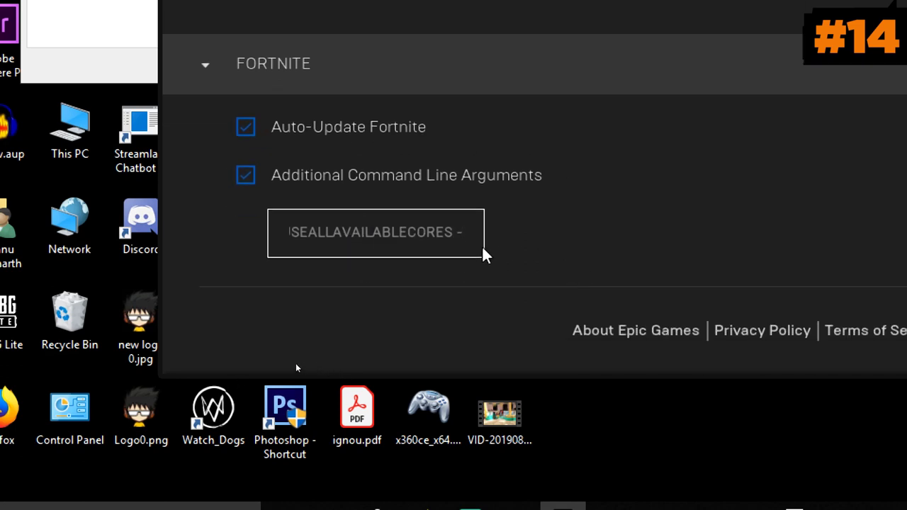
{"action": "type", "text": "NOSPLAS"}
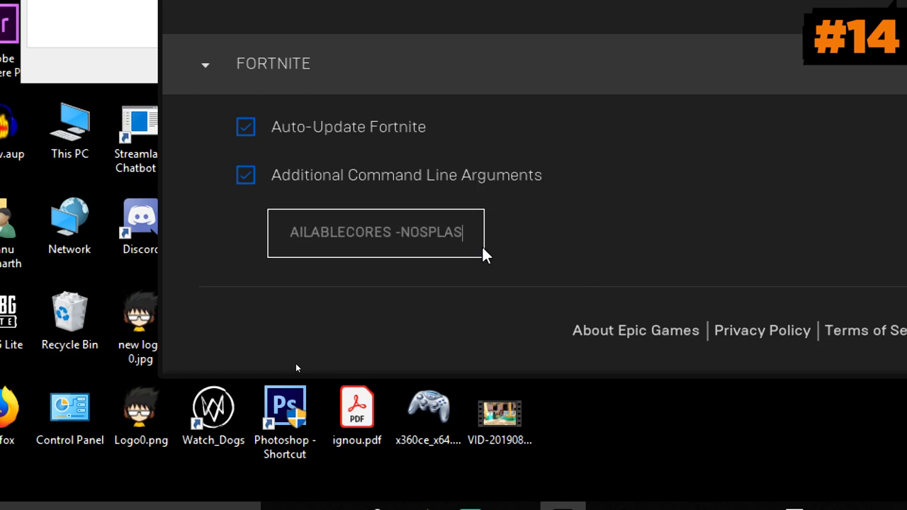
{"action": "type", "text": "H"}
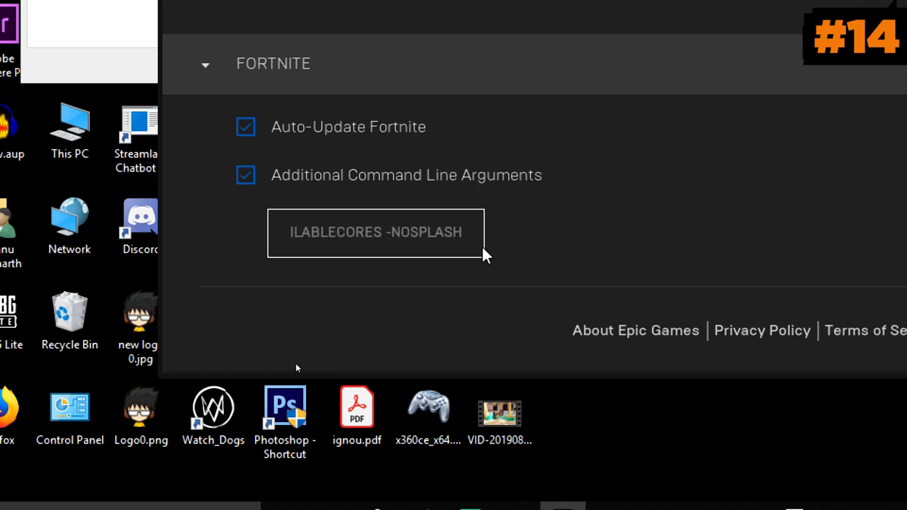
{"action": "type", "text": " -"}
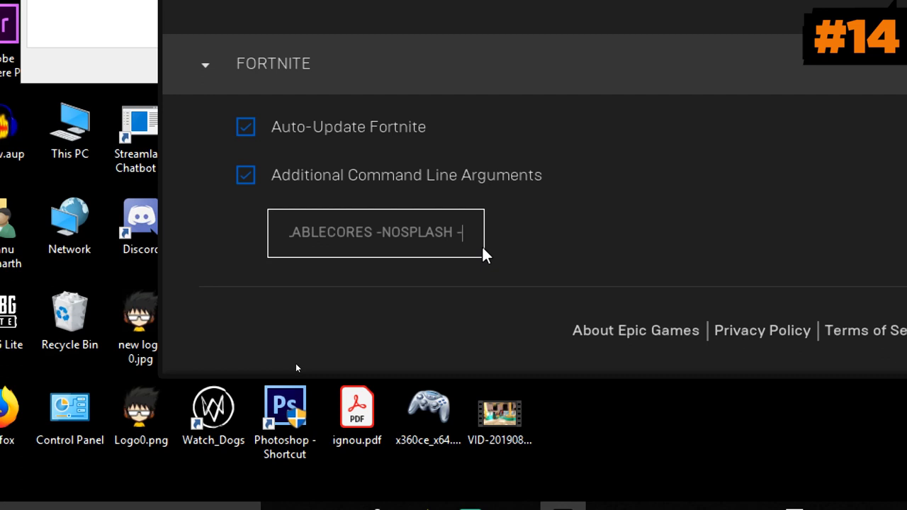
{"action": "type", "text": "PREF"}
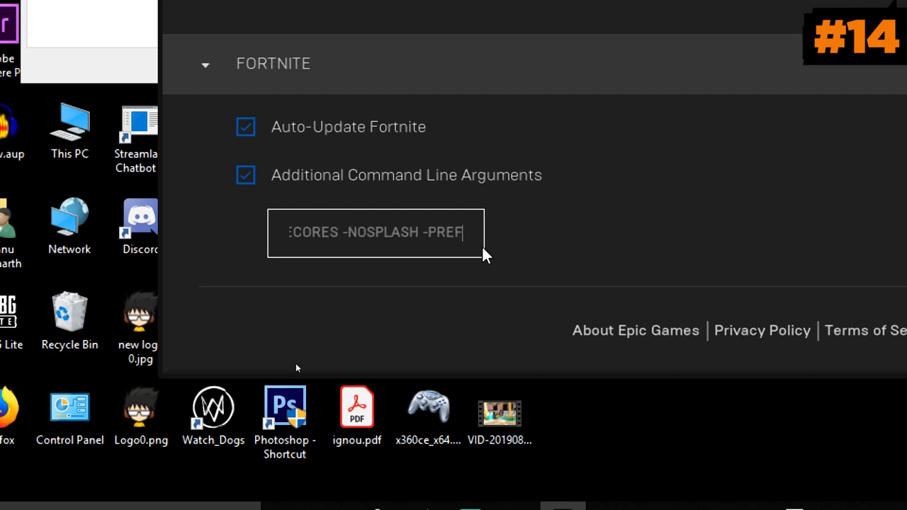
{"action": "type", "text": "ERREDPROC"}
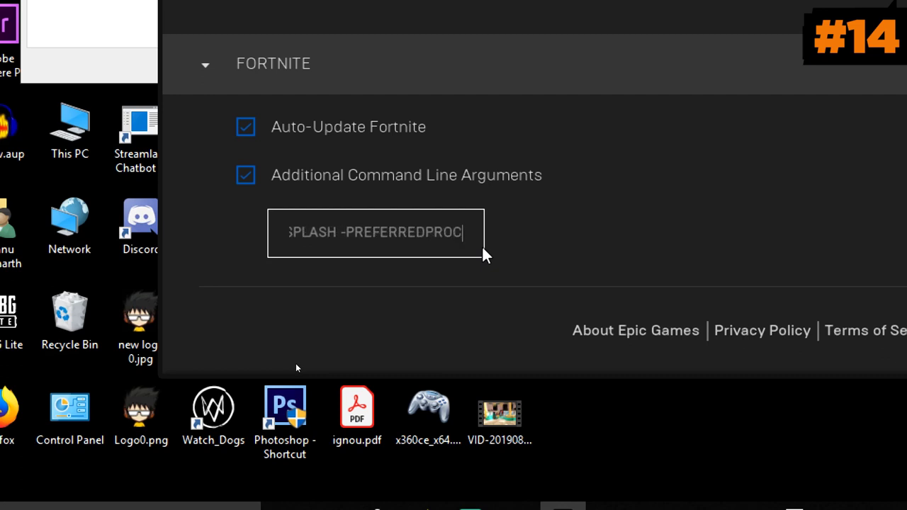
{"action": "type", "text": "ESSOR"}
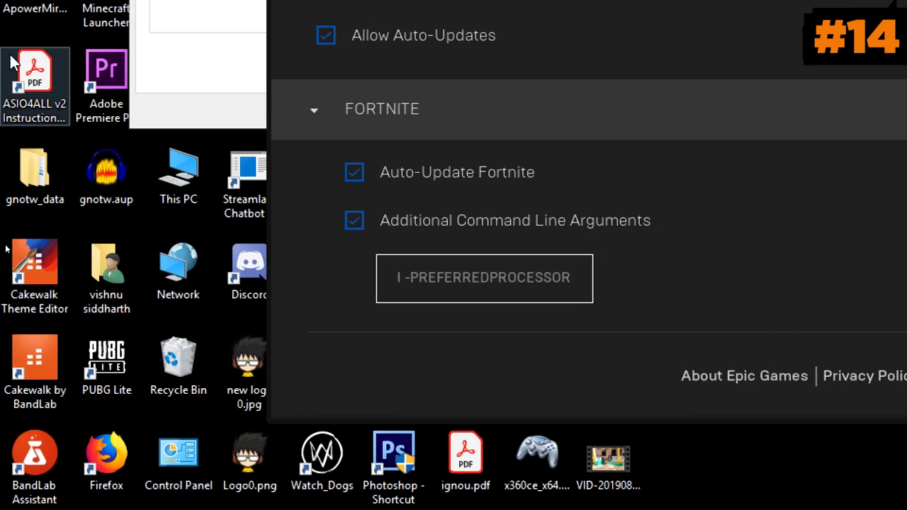
- Switch to Task Manager and check the number of CPU cores in the performance details
{"action": "left_click", "coordinate": [198, 90]}
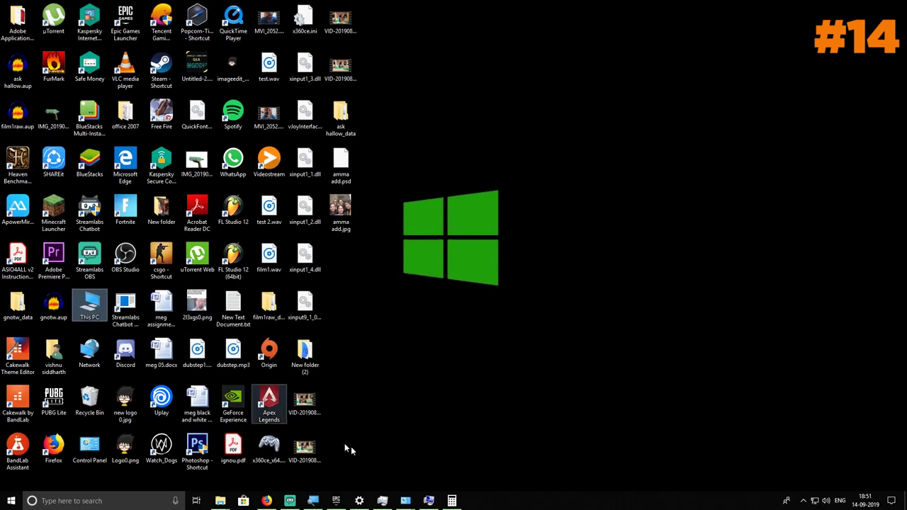
{"action": "left_click", "coordinate": [382, 501]}
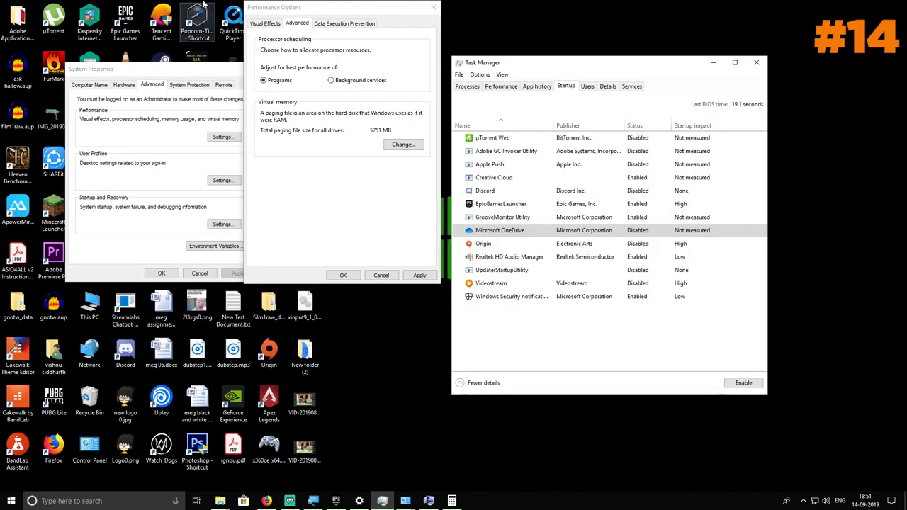
{"action": "left_click", "coordinate": [539, 86]}
{"action": "left_click", "coordinate": [587, 86]}
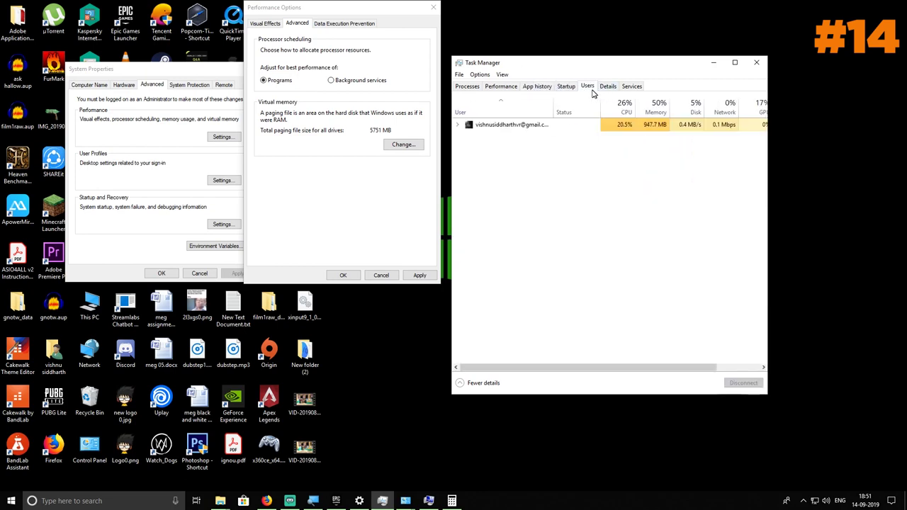
{"action": "left_click", "coordinate": [501, 86]}
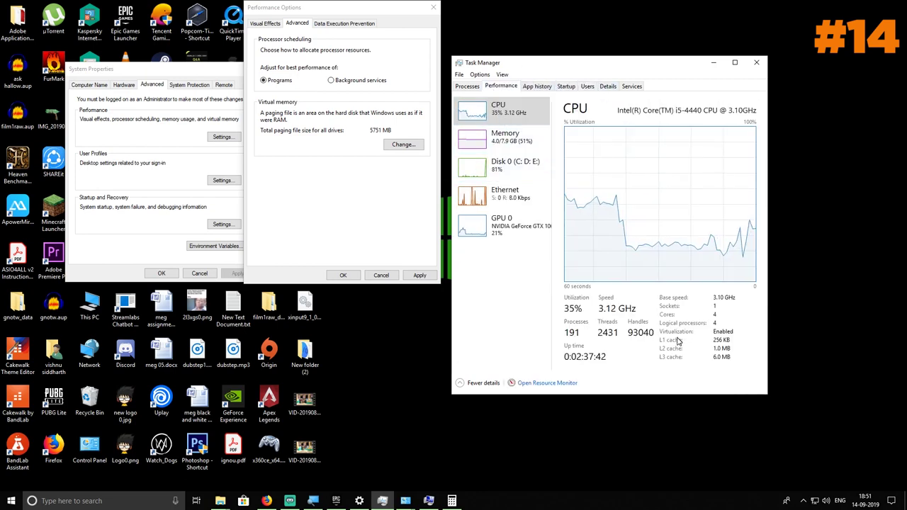
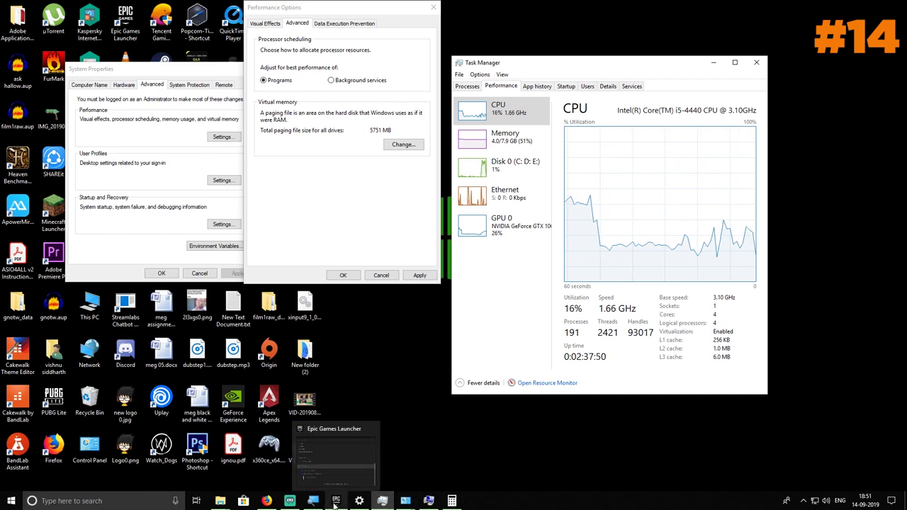
- Switch back to the Epic Games Launcher, complete the -PREFERREDPROCESSOR argument with 4, and return to the library
{"action": "mouse_move", "coordinate": [323, 505]}
{"action": "left_click", "coordinate": [351, 444]}
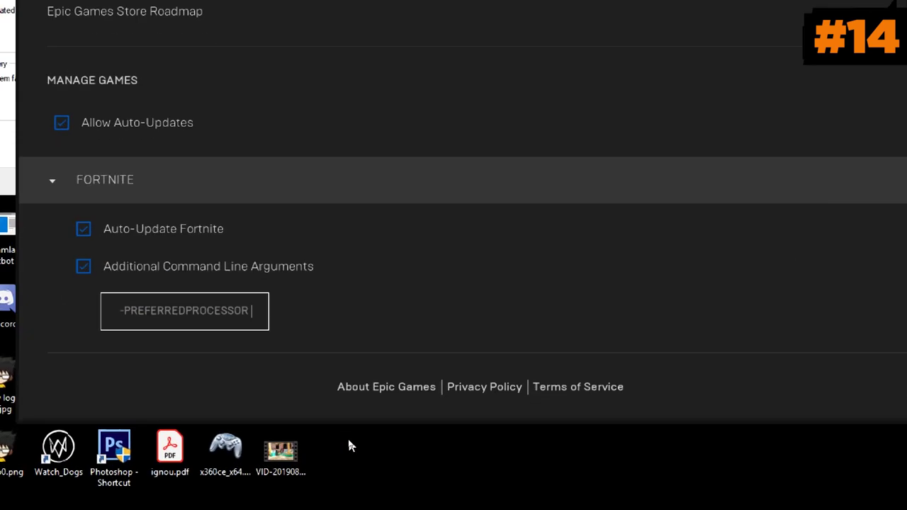
{"action": "type", "text": "4"}
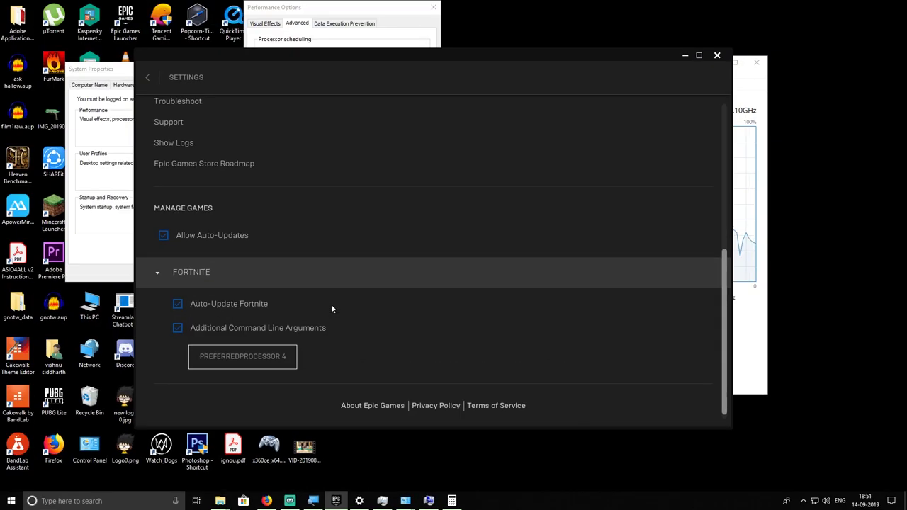
{"action": "scroll", "coordinate": [332, 306], "scroll_direction": "down", "scroll_amount": 1}
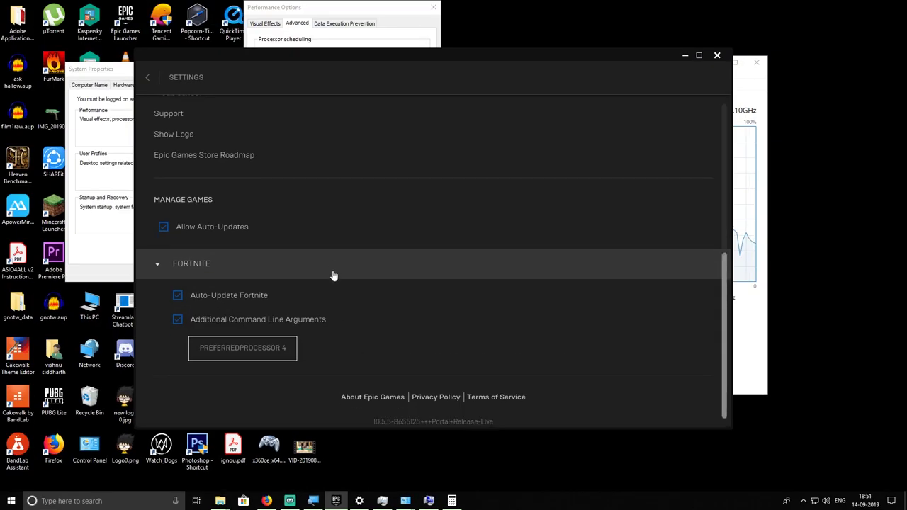
{"action": "left_click", "coordinate": [197, 278]}
{"action": "left_click", "coordinate": [147, 77]}
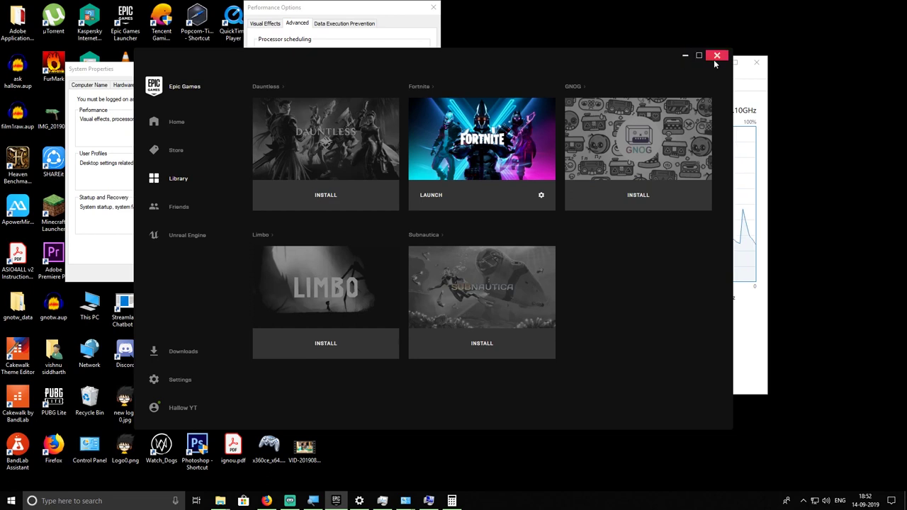
- Check the background apps in the system tray and view Origin's options, including the one for quitting it
{"action": "left_click", "coordinate": [803, 502]}
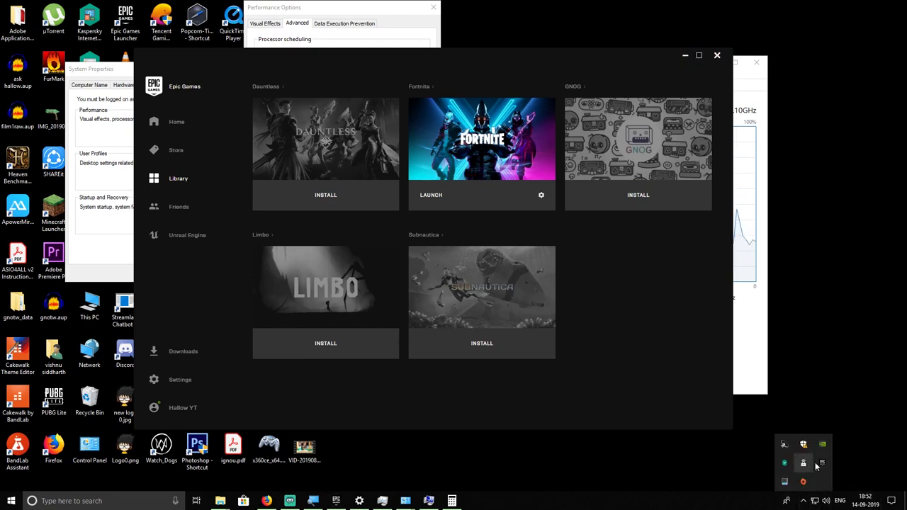
{"action": "right_click", "coordinate": [804, 481]}
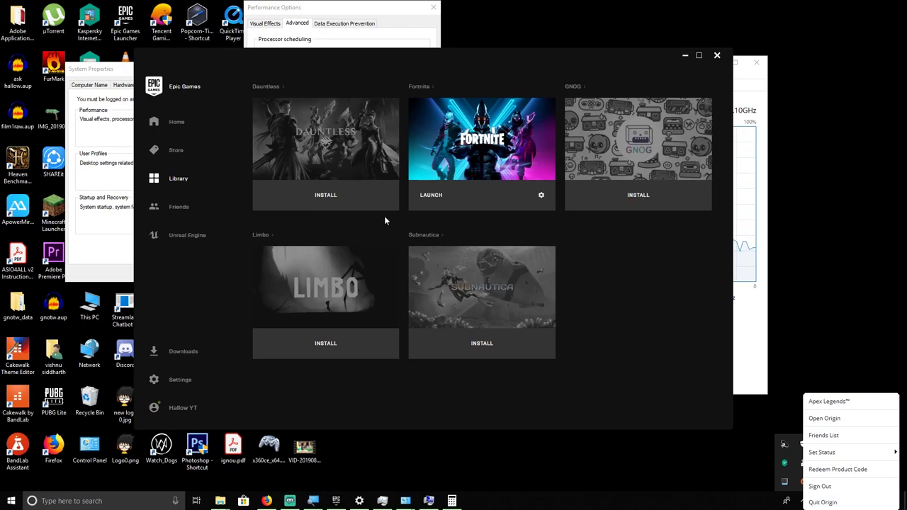
{"action": "left_click", "coordinate": [629, 214]}
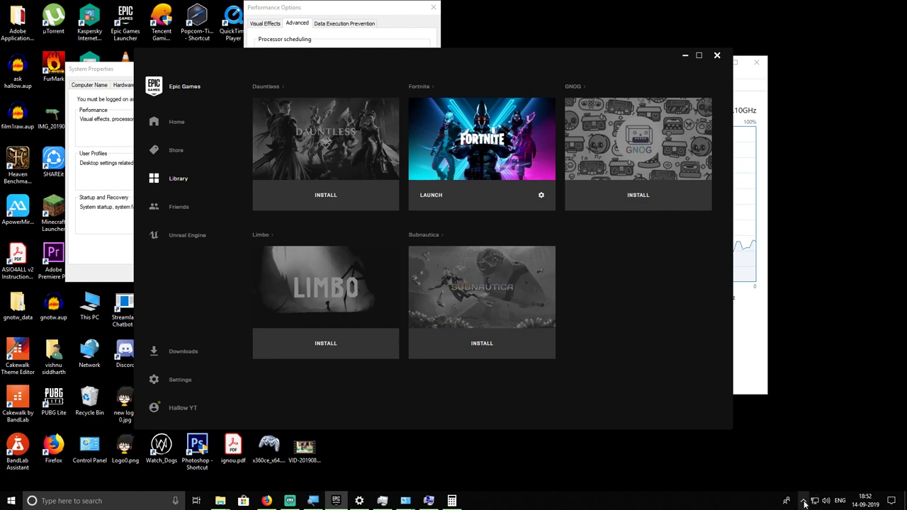
{"action": "left_click", "coordinate": [825, 376]}
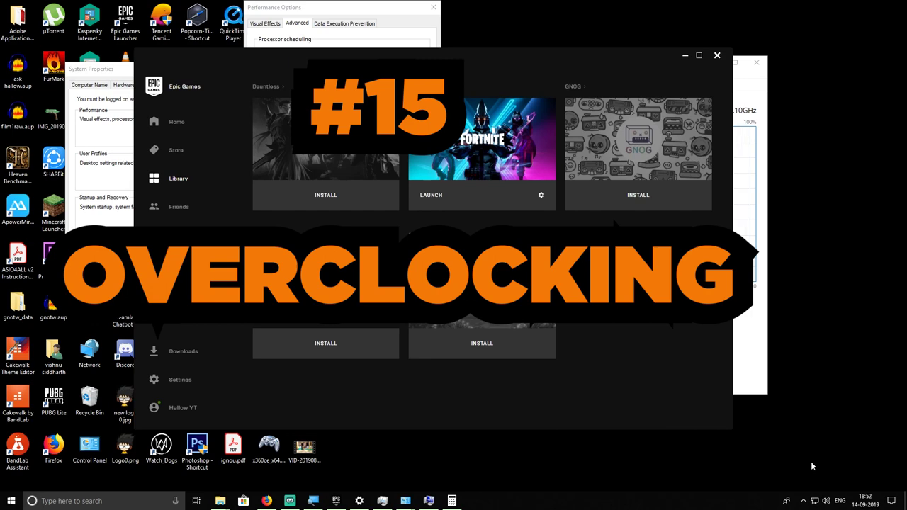
- Minimize the Epic Games Launcher and Task Manager windows to clear the desktop
{"action": "left_click", "coordinate": [686, 54]}
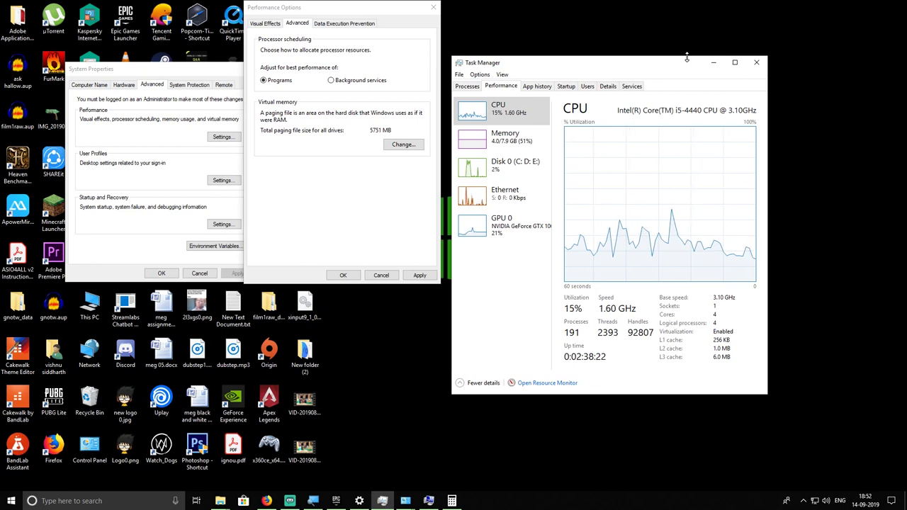
{"action": "left_click_drag", "start_coordinate": [687, 57], "coordinate": [684, 39]}
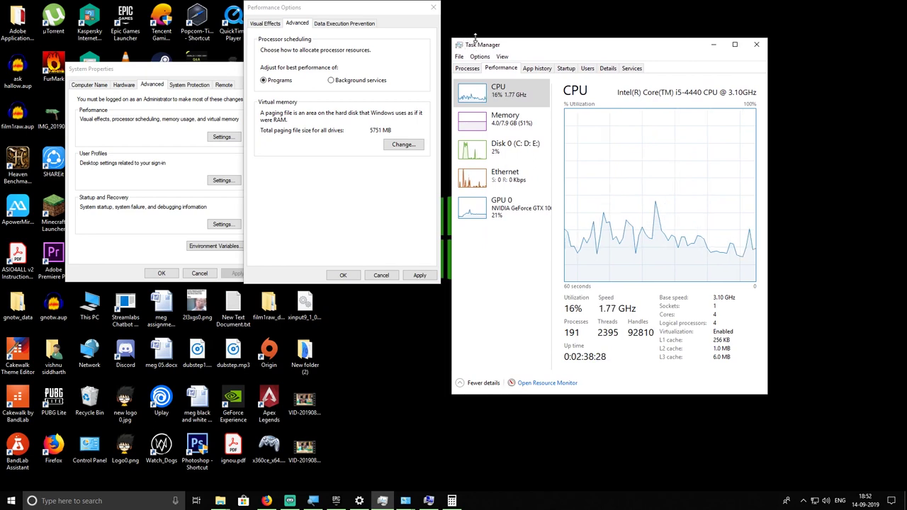
{"action": "left_click_drag", "start_coordinate": [493, 47], "coordinate": [490, 46]}
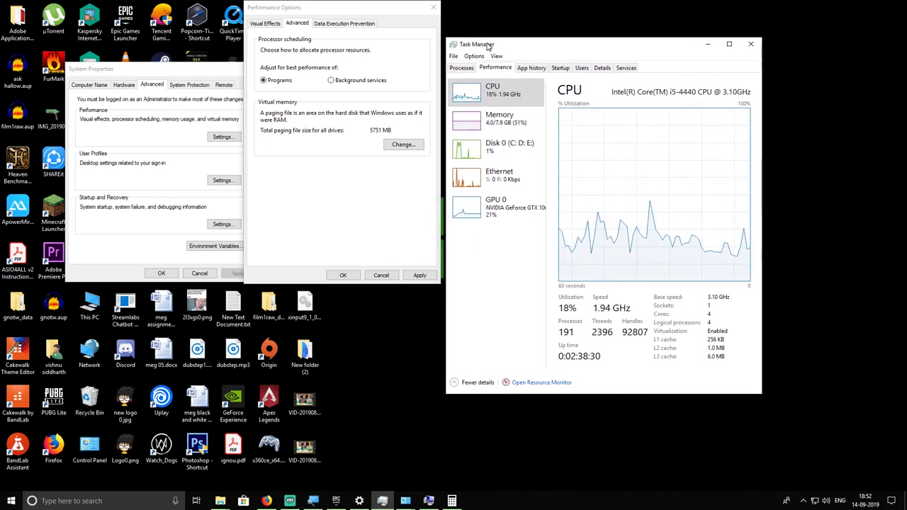
{"action": "left_click_drag", "start_coordinate": [393, 13], "coordinate": [396, 25]}
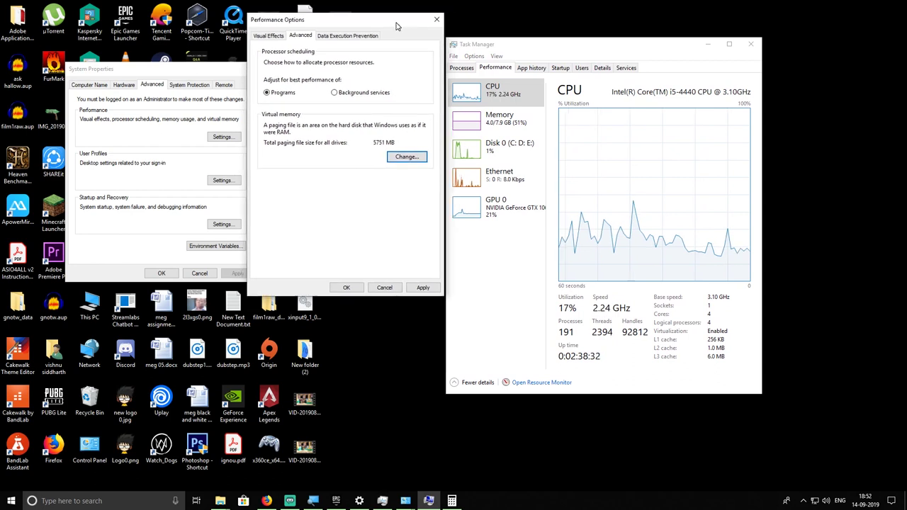
{"action": "left_click", "coordinate": [562, 40]}
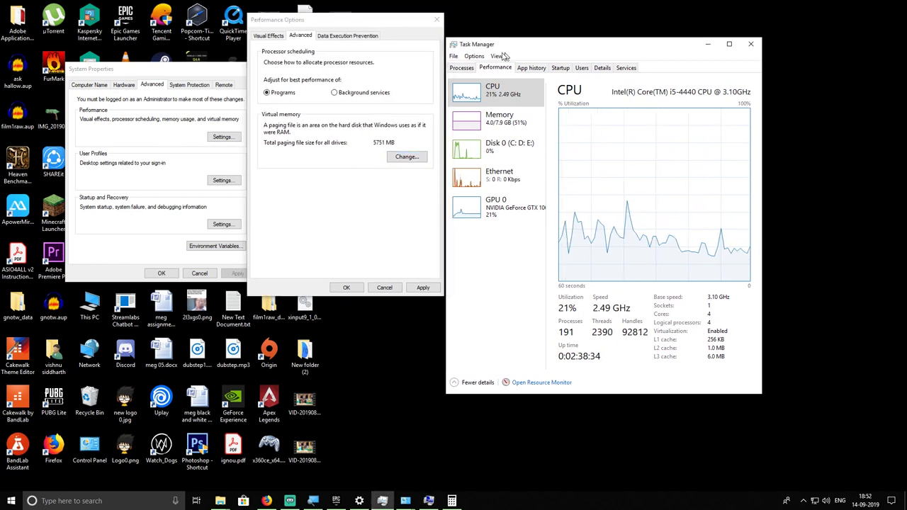
{"action": "left_click", "coordinate": [415, 22]}
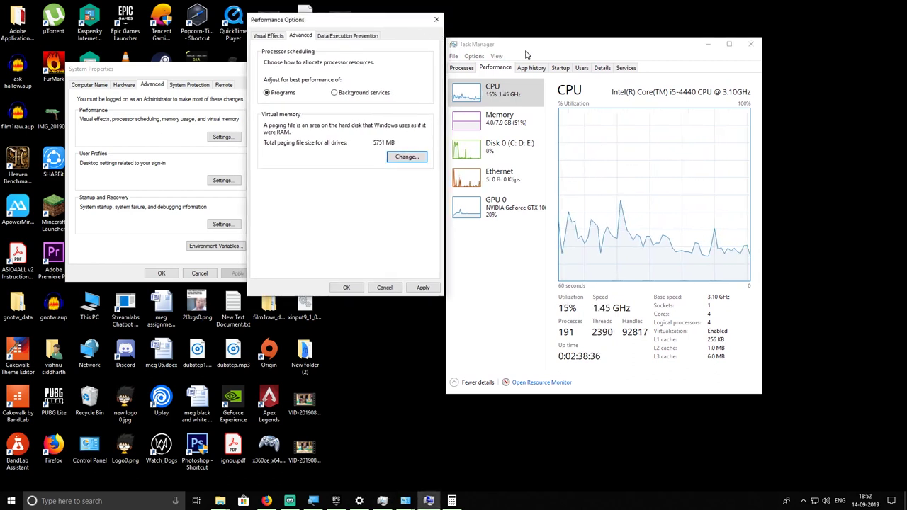
{"action": "left_click", "coordinate": [681, 43]}
{"action": "left_click", "coordinate": [712, 47]}
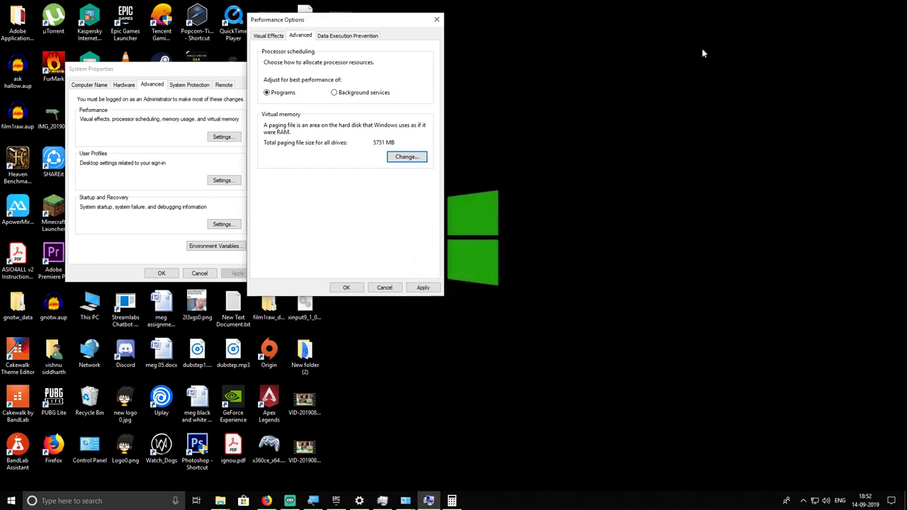
- Move the Performance Options window clear of System Properties and close it
{"action": "left_click_drag", "start_coordinate": [376, 20], "coordinate": [484, 29]}
{"action": "left_click", "coordinate": [199, 76]}
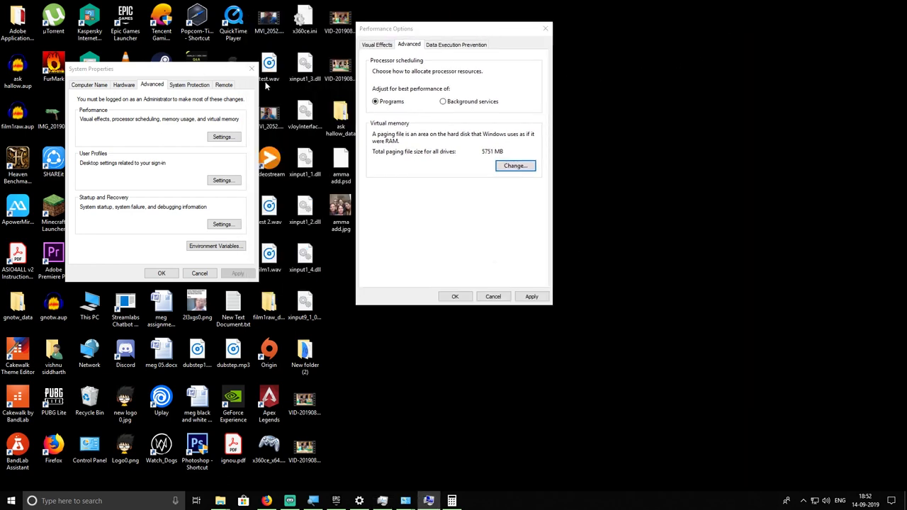
{"action": "left_click", "coordinate": [545, 28]}
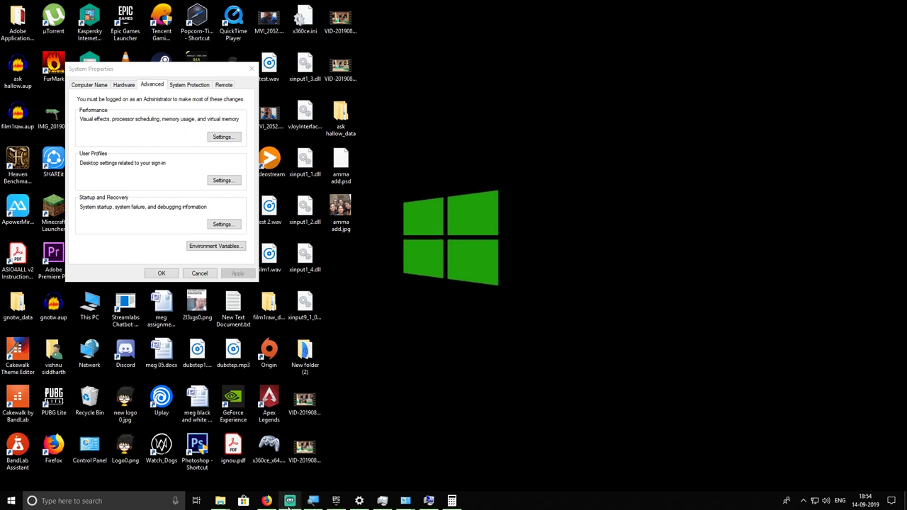
- Switch to Streamlabs OBS and look through the audio sources in the mixer
{"action": "left_click", "coordinate": [290, 501]}
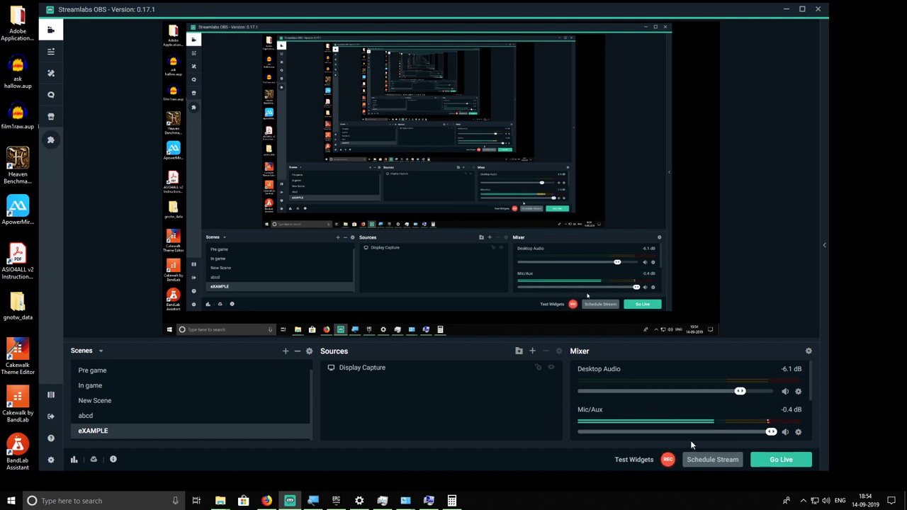
{"action": "scroll", "coordinate": [657, 406], "scroll_direction": "down", "scroll_amount": 1}
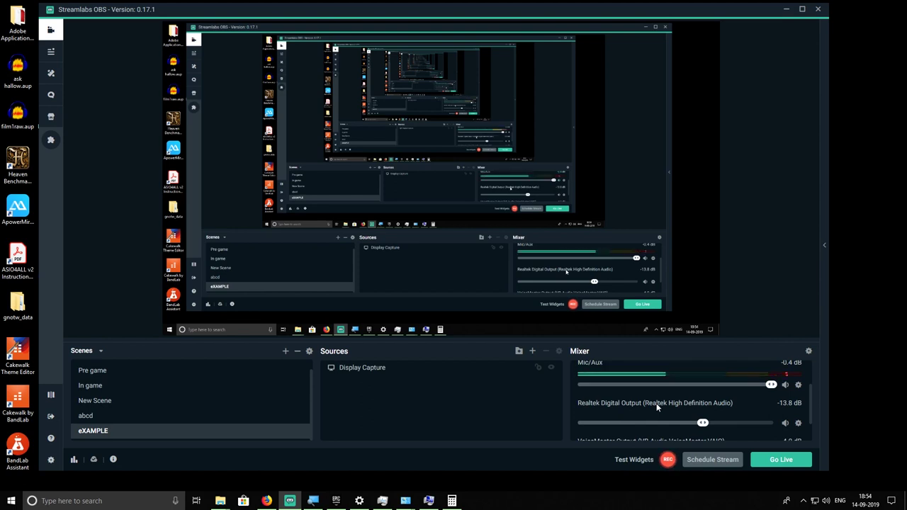
{"action": "scroll", "coordinate": [659, 404], "scroll_direction": "up", "scroll_amount": 1}
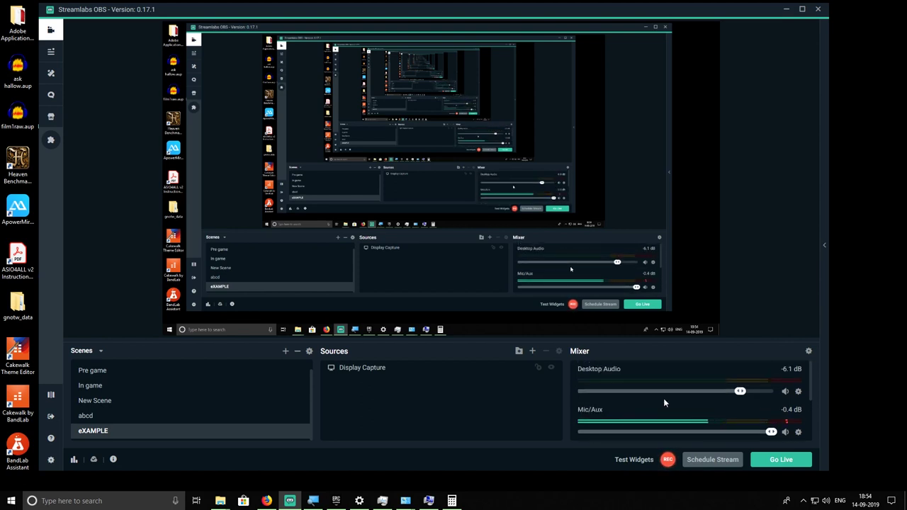